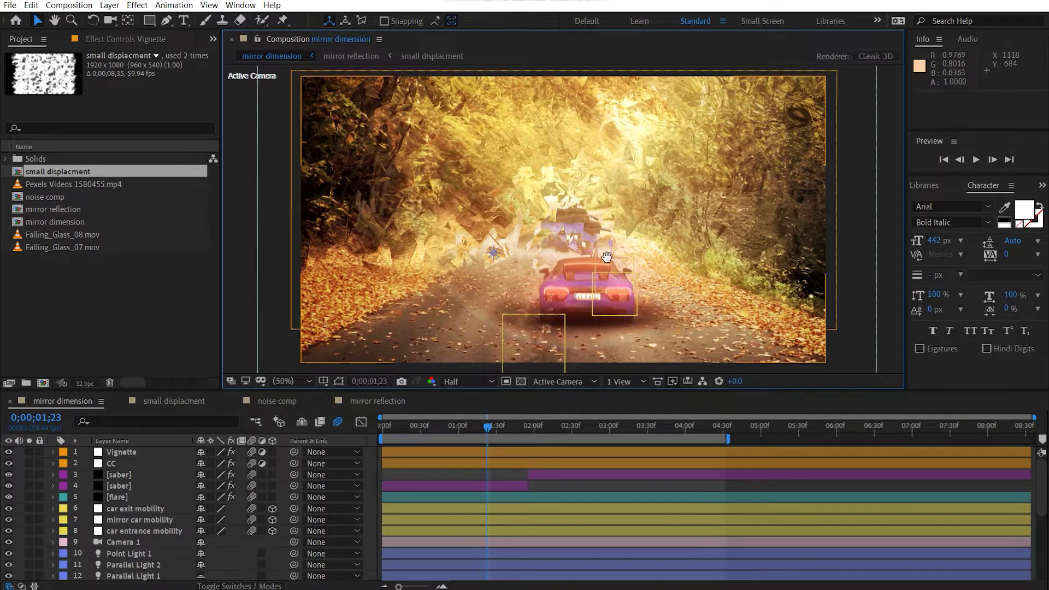
- Pan the composition view and fit the whole frame in the viewer
scroll(630, 247, "up", 1)
scroll(631, 247, "up", 1)
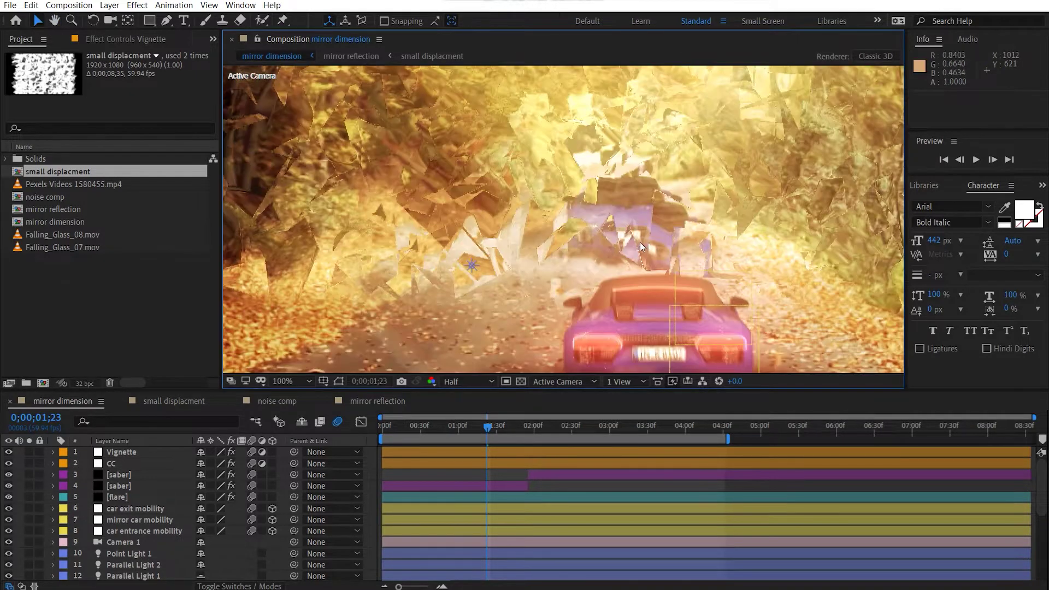
scroll(640, 241, "down", 2)
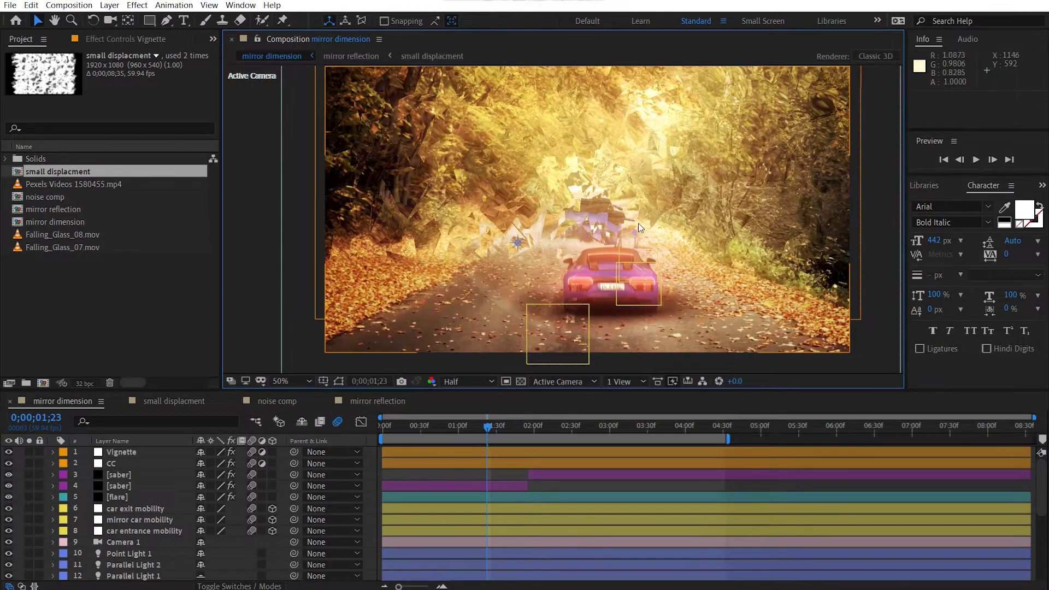
key("space")
left_click_drag(638, 223, 594, 236)
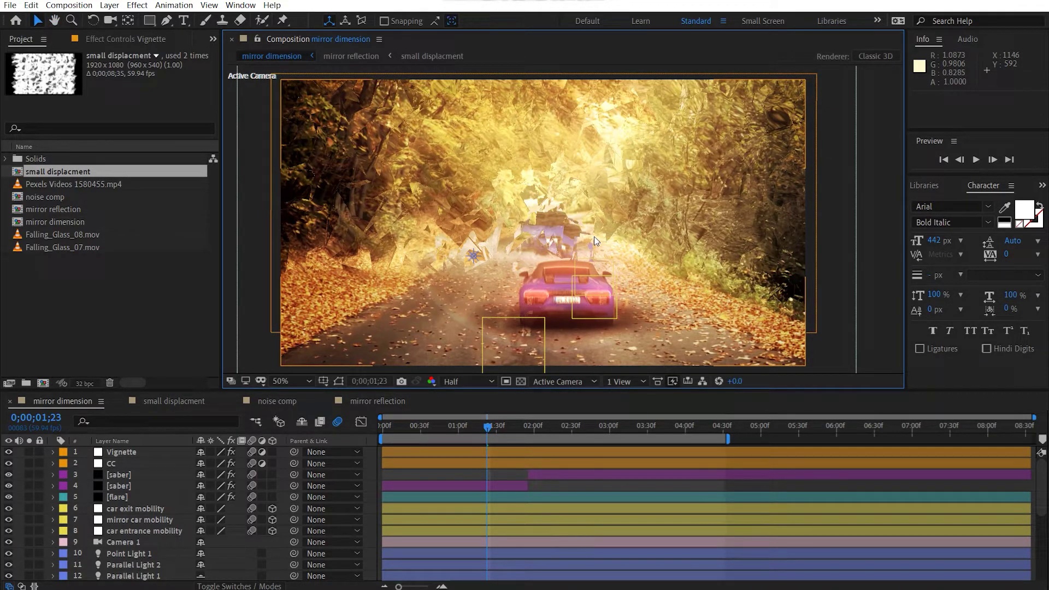
left_click(309, 380)
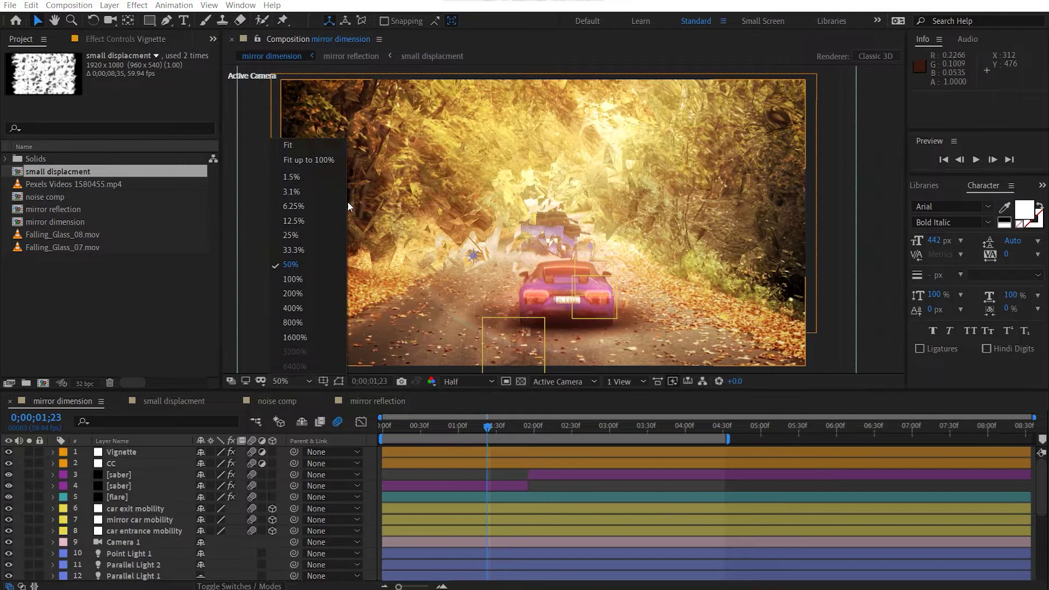
left_click(313, 149)
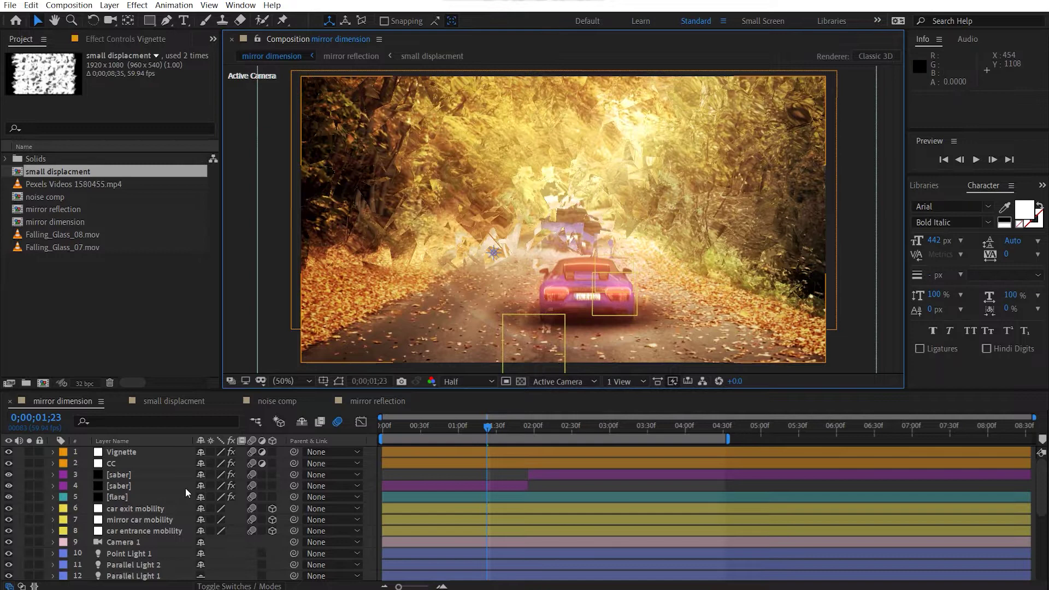
- Solo the Pexels road footage layer (layer 25) and select it in the viewer
scroll(186, 491, "down", 5)
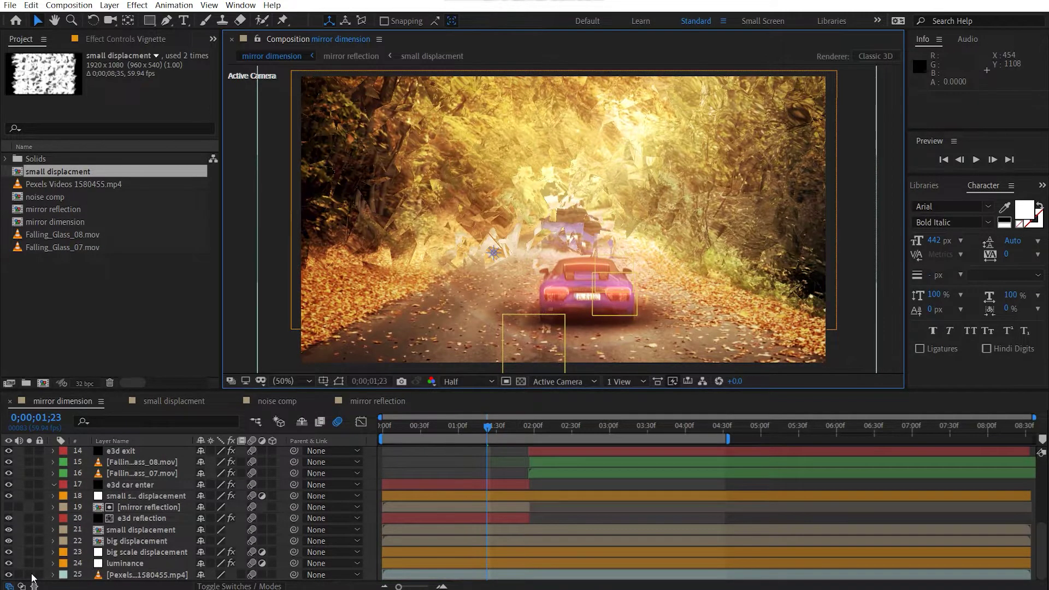
left_click(30, 575)
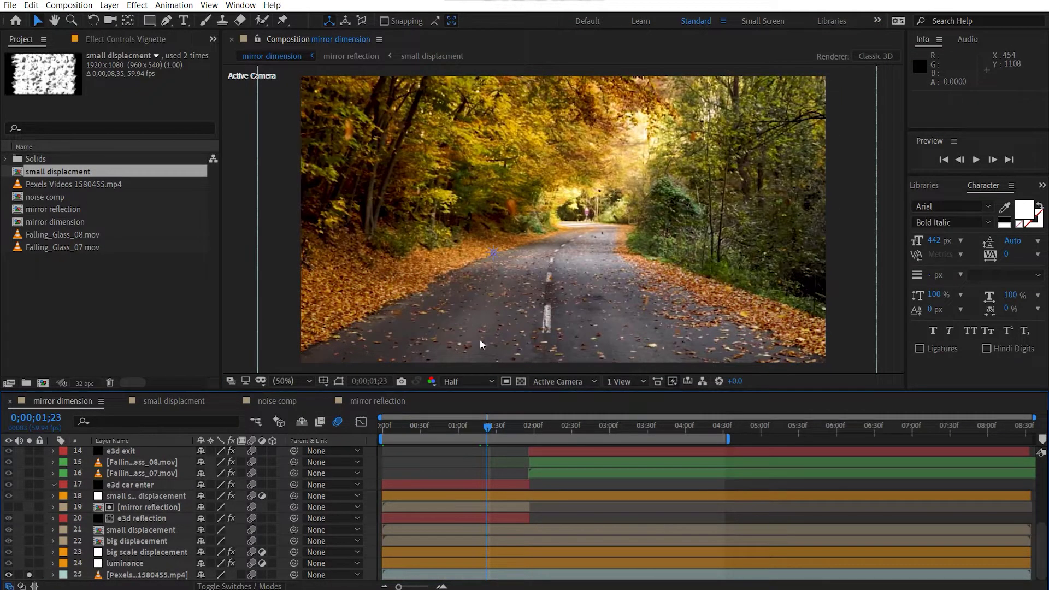
scroll(512, 303, "down", 1)
scroll(516, 298, "up", 1)
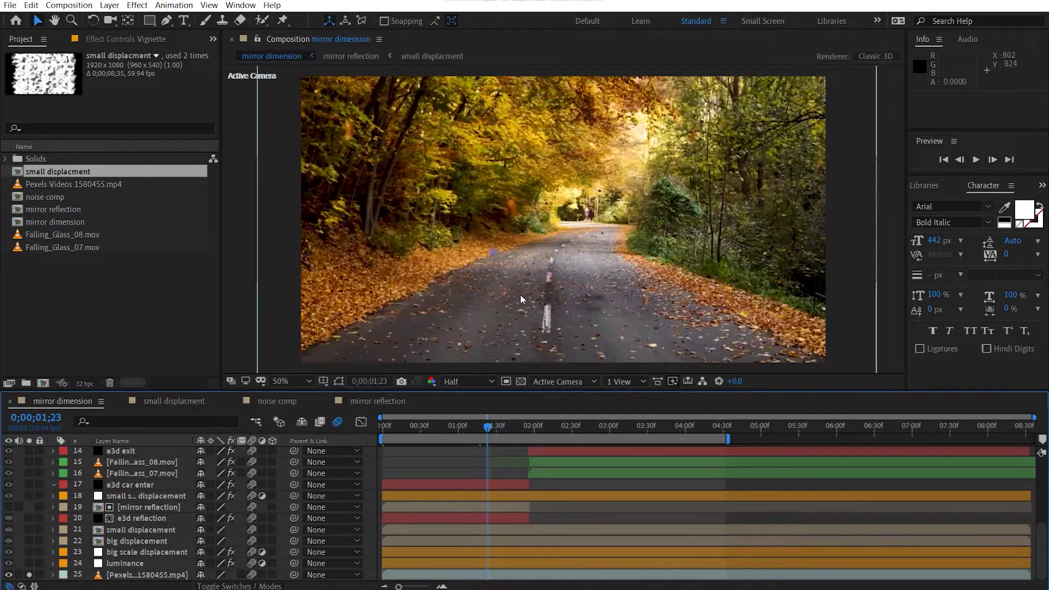
left_click(256, 228)
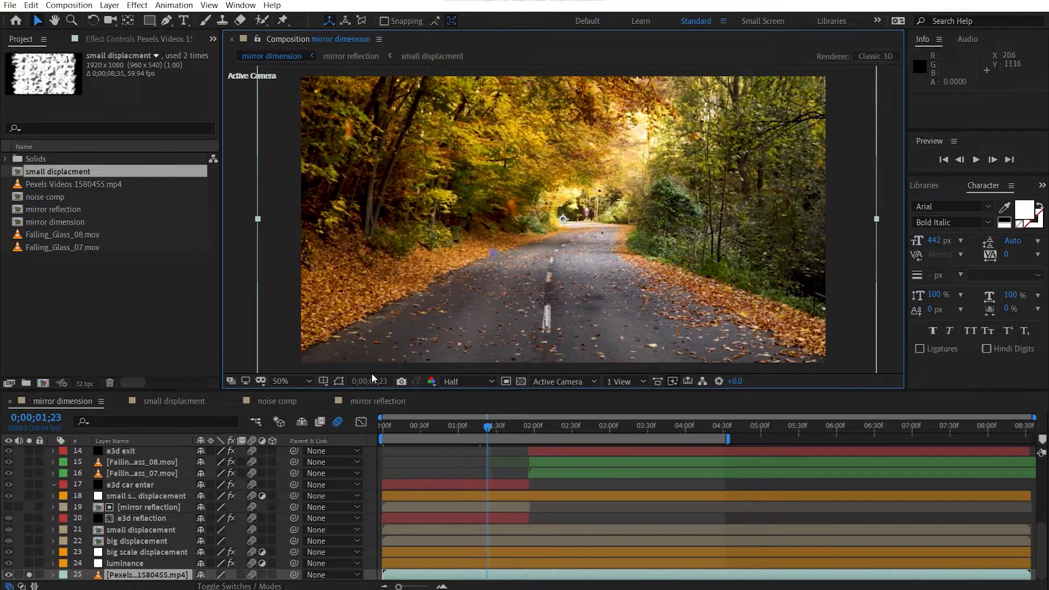
- Solo the luminance layer alongside the road footage and view its Curves settings
left_click(30, 563)
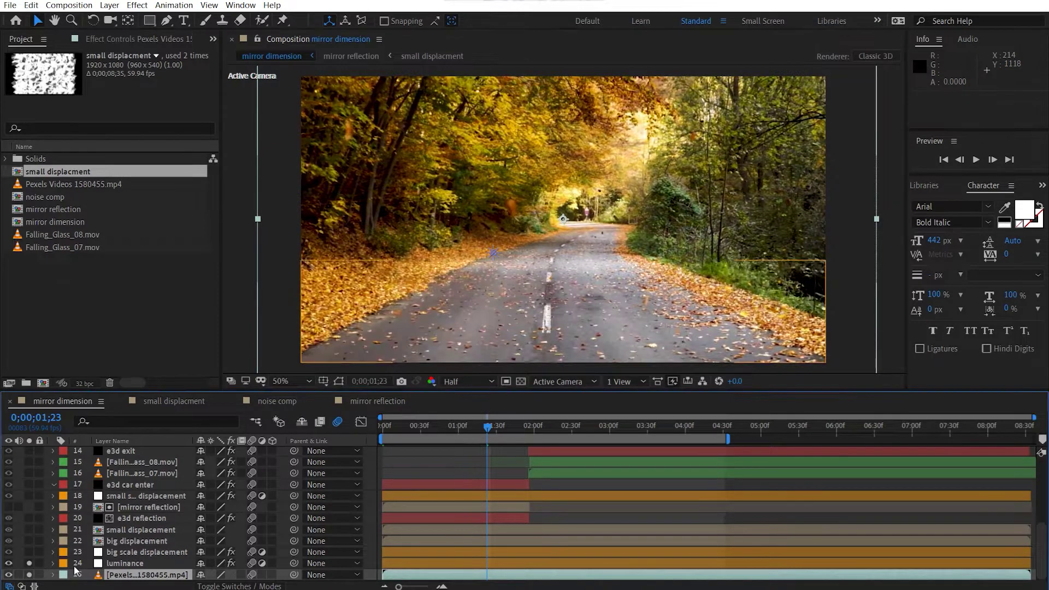
left_click(171, 567)
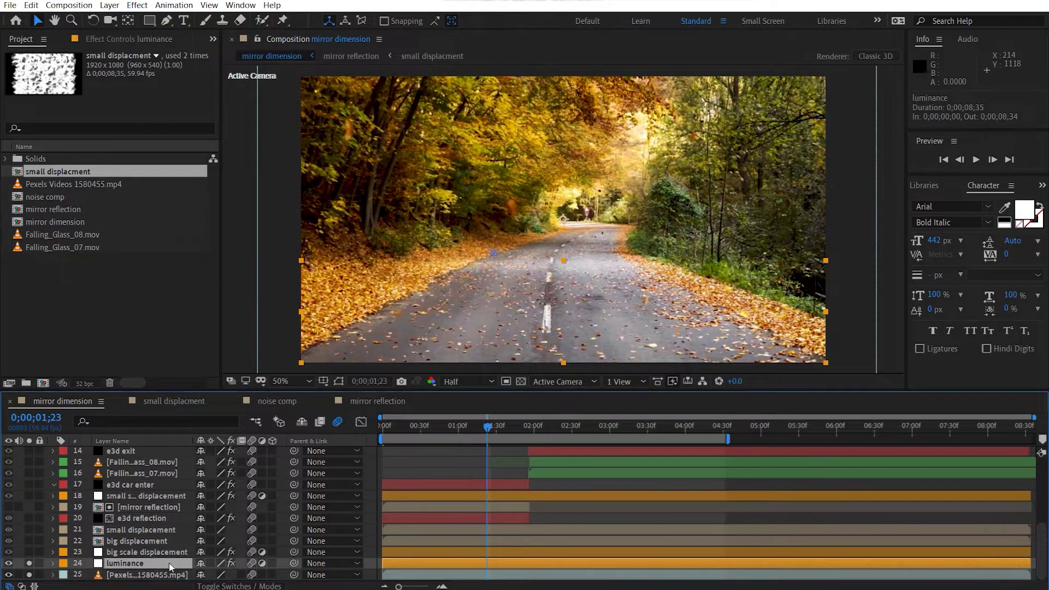
left_click(140, 40)
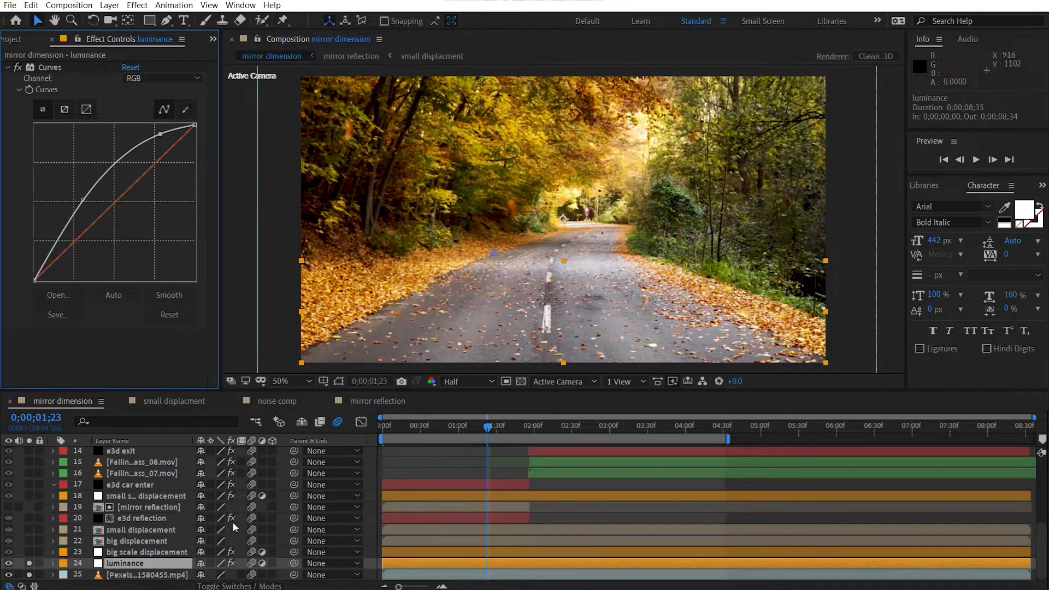
- Show the luminance layer's Mask 1 outline, then solo big scale displacement
key("m")
left_click(139, 567)
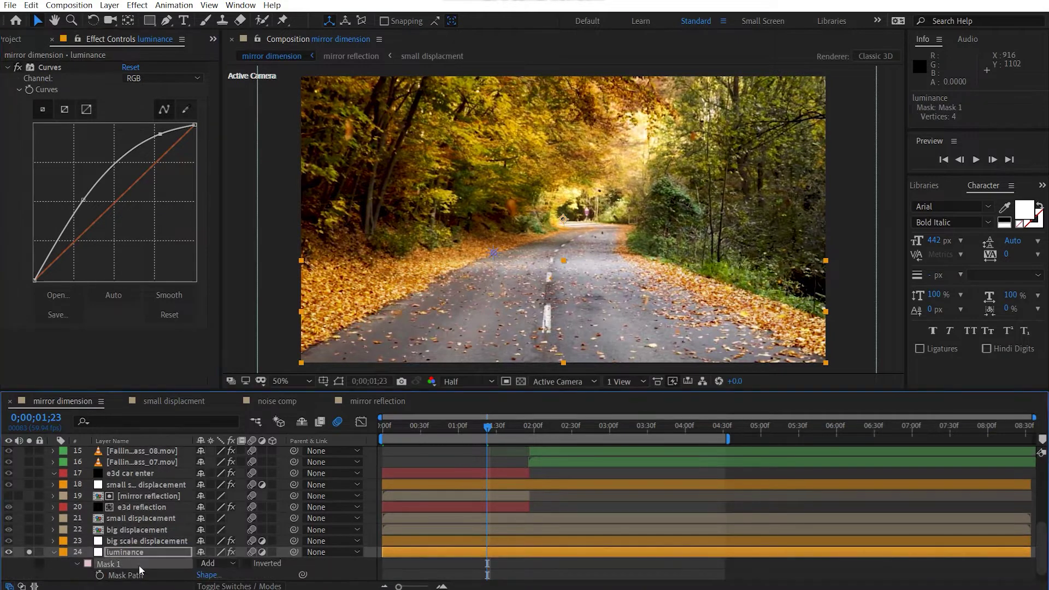
left_click(337, 382)
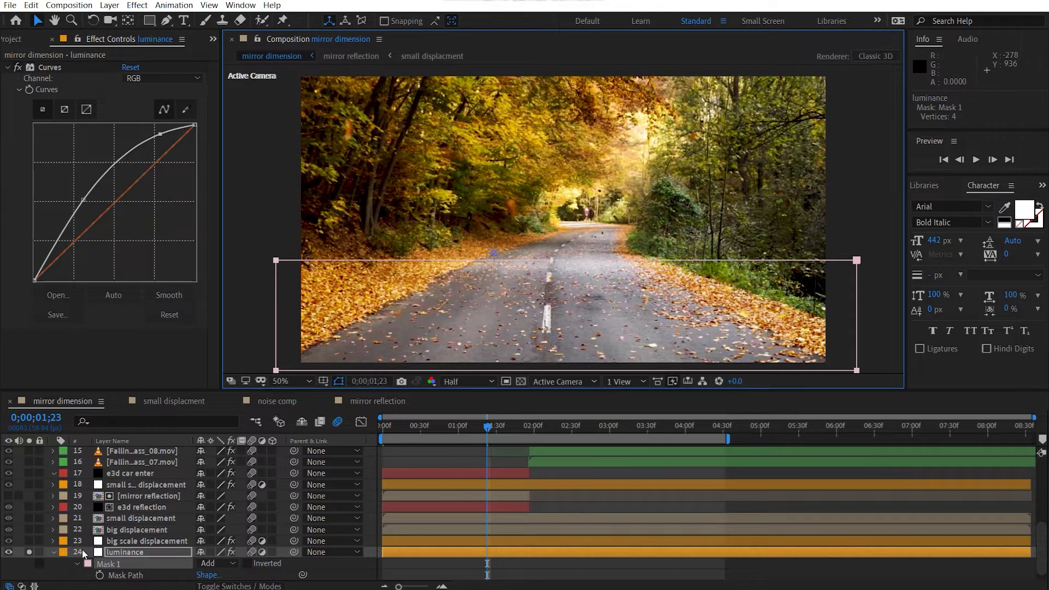
left_click(53, 556)
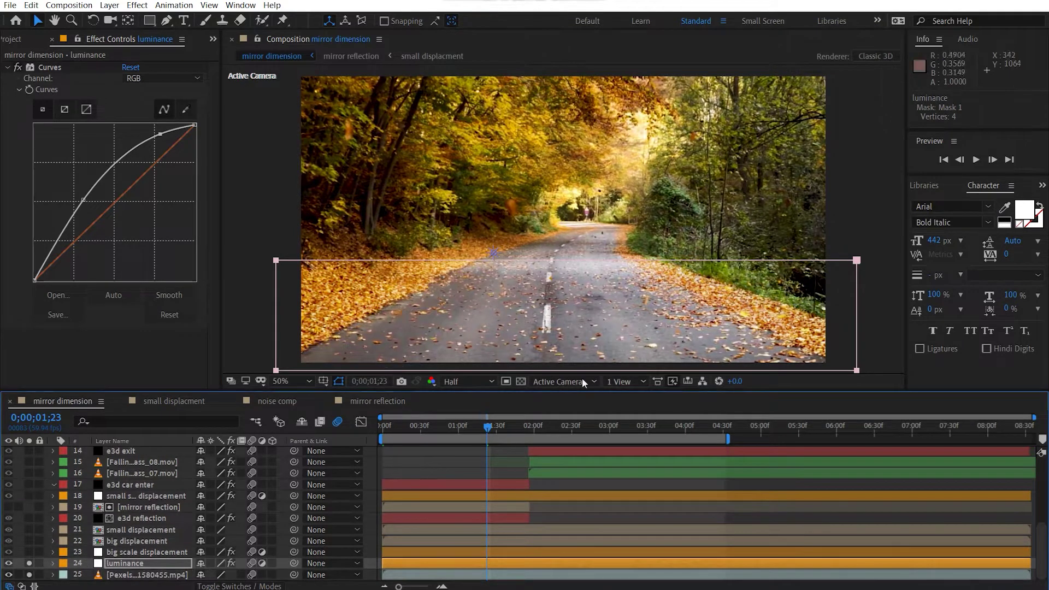
left_click(29, 551)
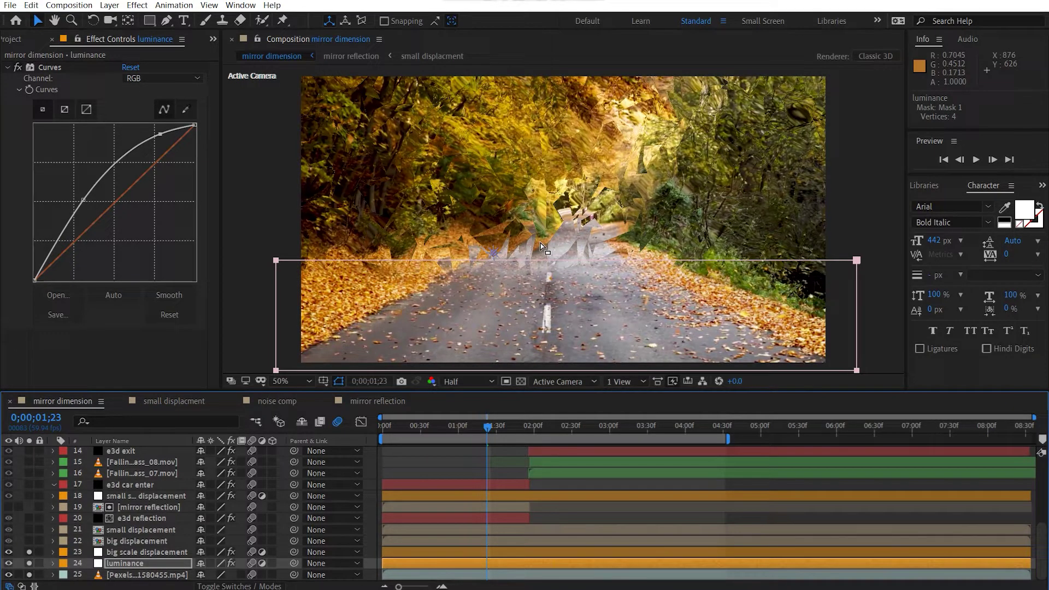
- Open the noise comp inside big scale displacement and close the mirror reflection tab
left_click(870, 207)
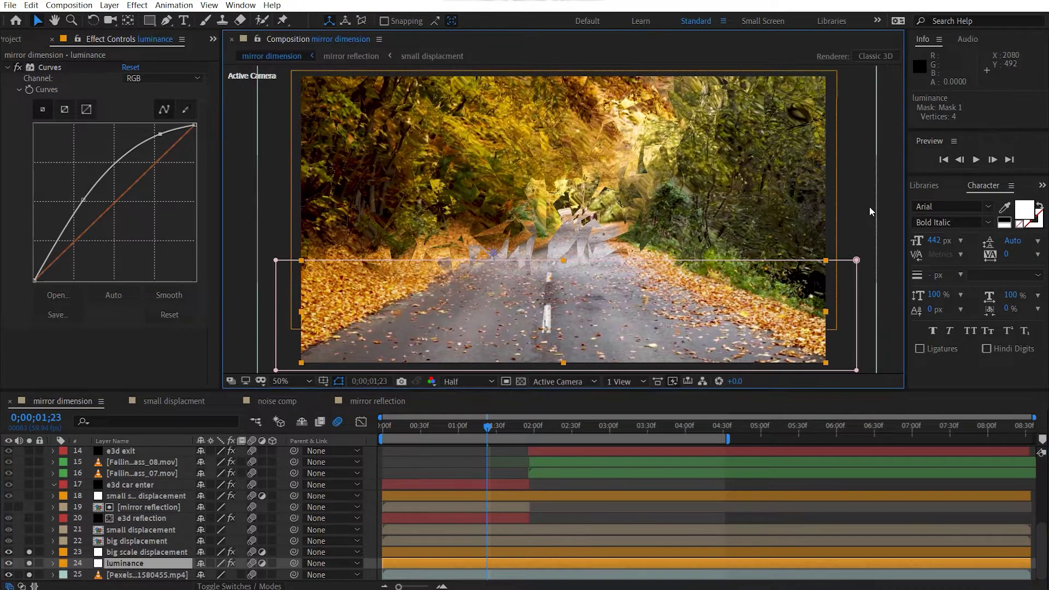
left_click(148, 552)
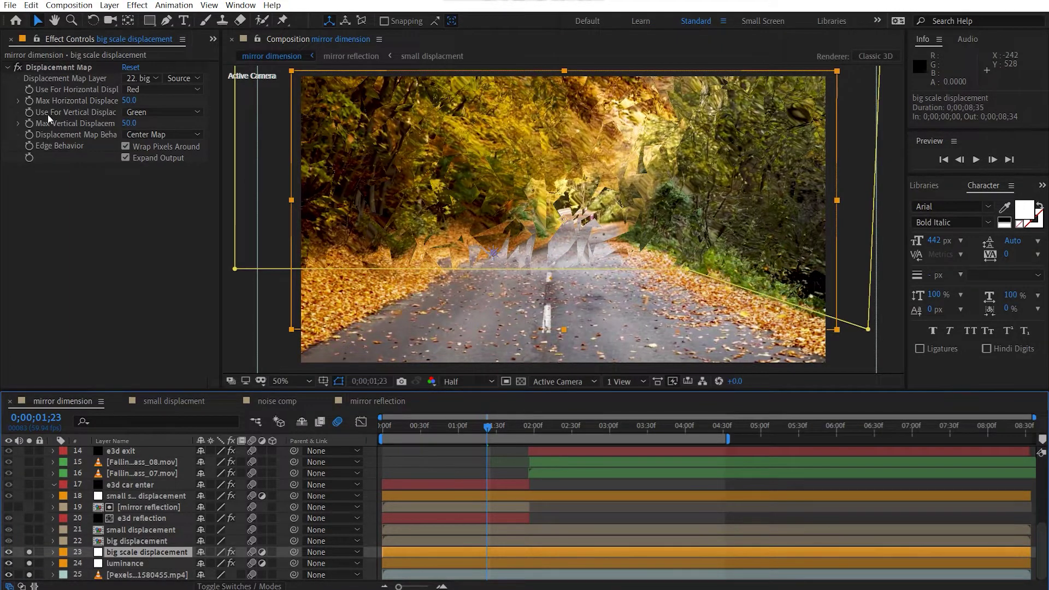
double_click(133, 544)
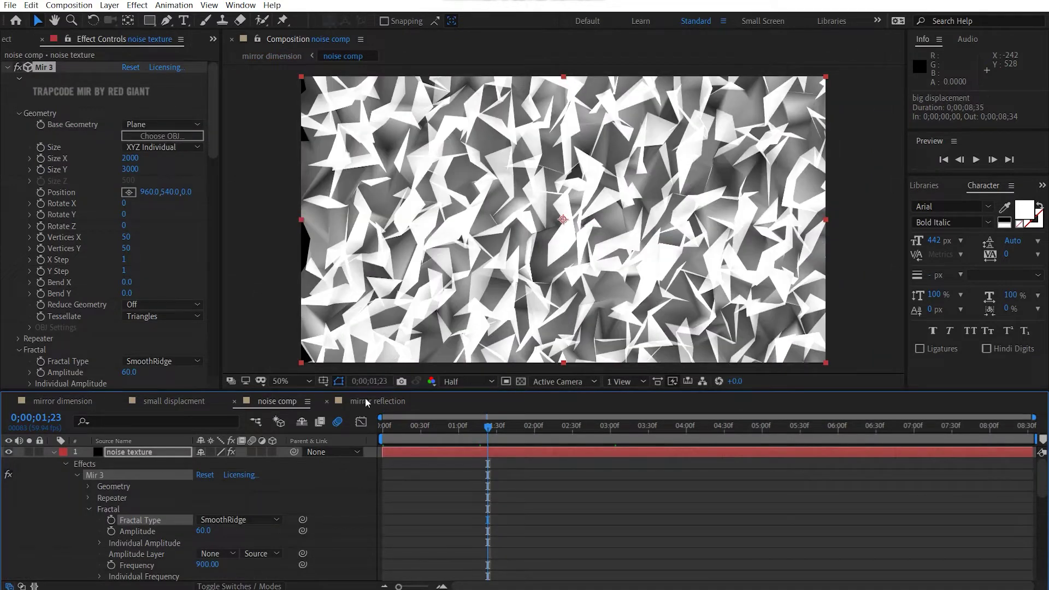
left_click(327, 402)
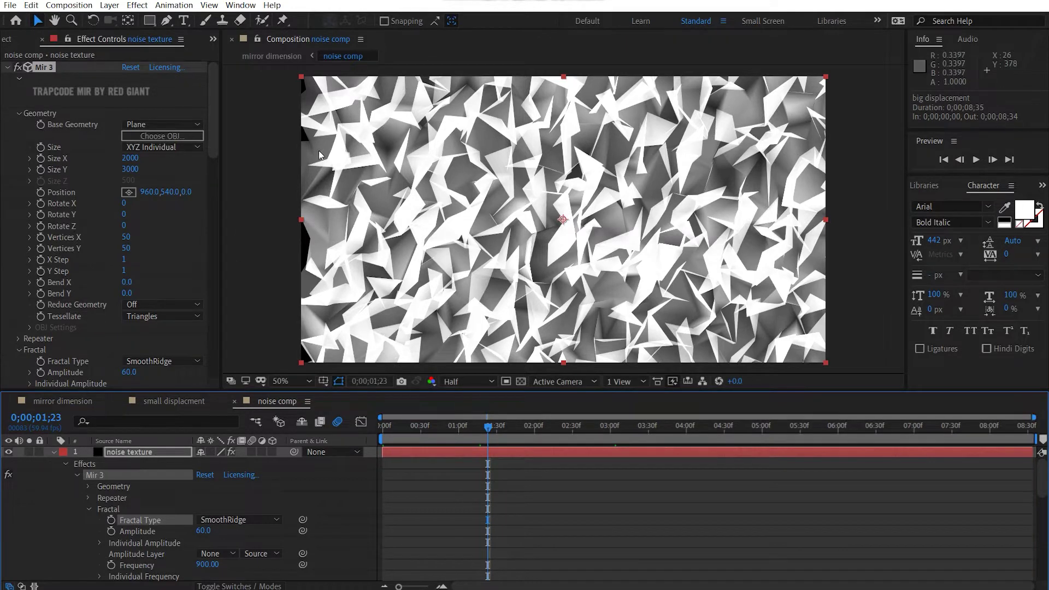
left_click_drag(214, 91, 212, 346)
- Change the noise texture's Evolution expression to time*5 and scrub to preview the moving shards
left_click(129, 431)
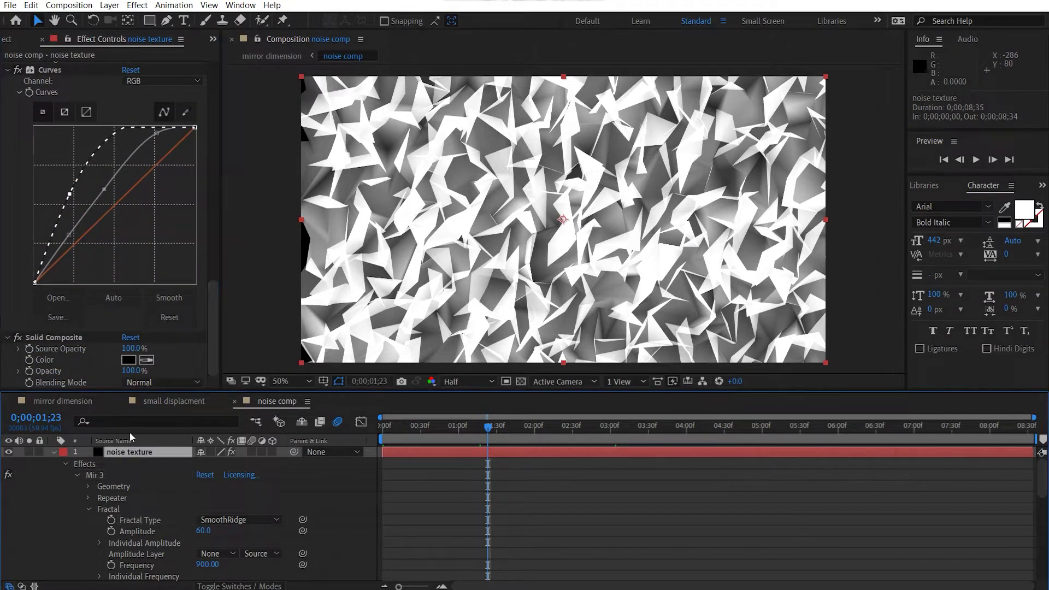
key("u")
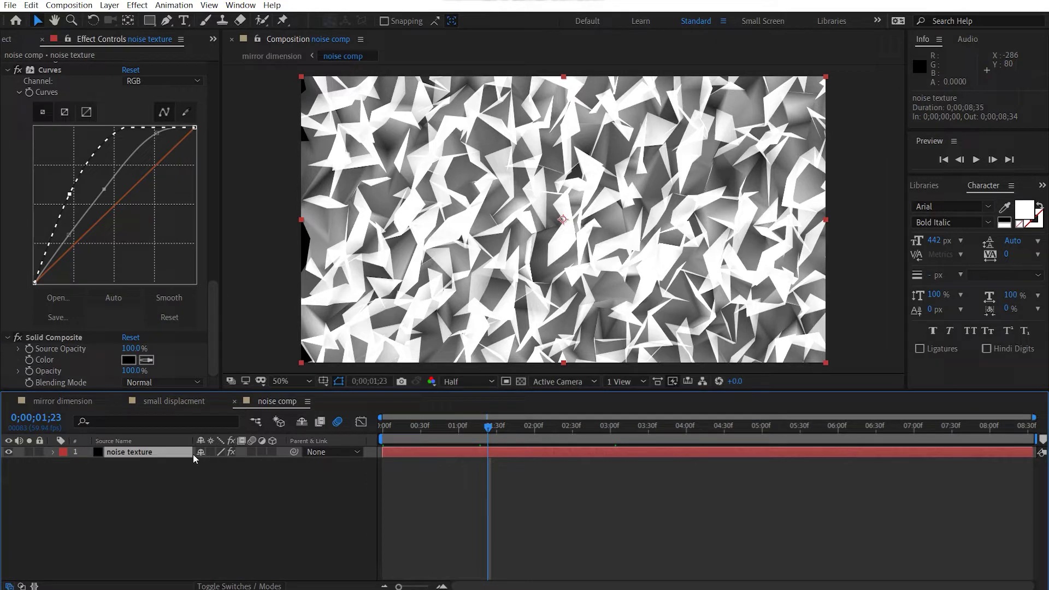
scroll(103, 340, "up", 10)
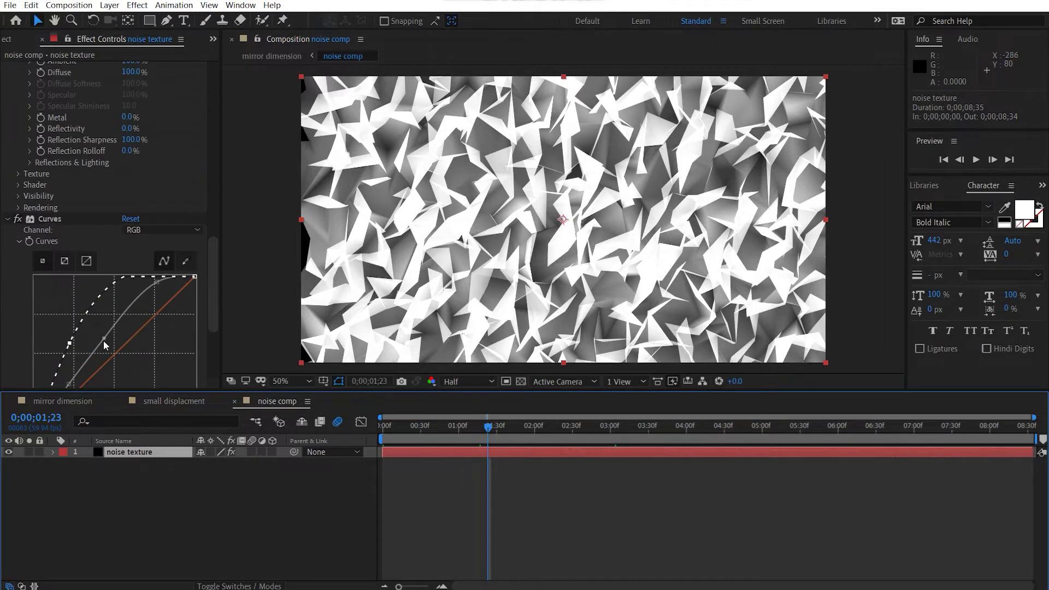
left_click(74, 131)
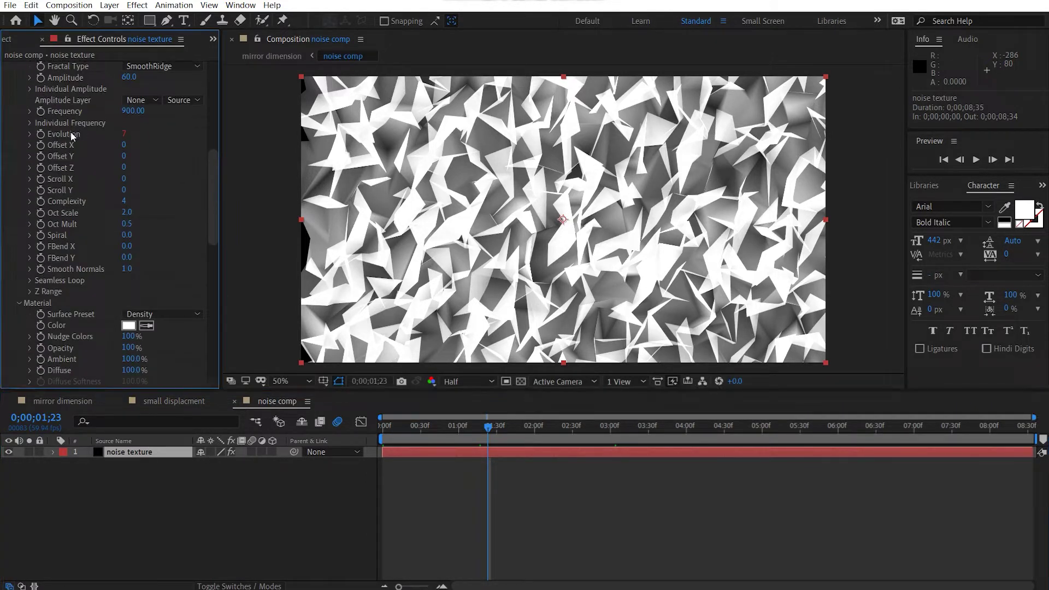
key("u")
key("u")
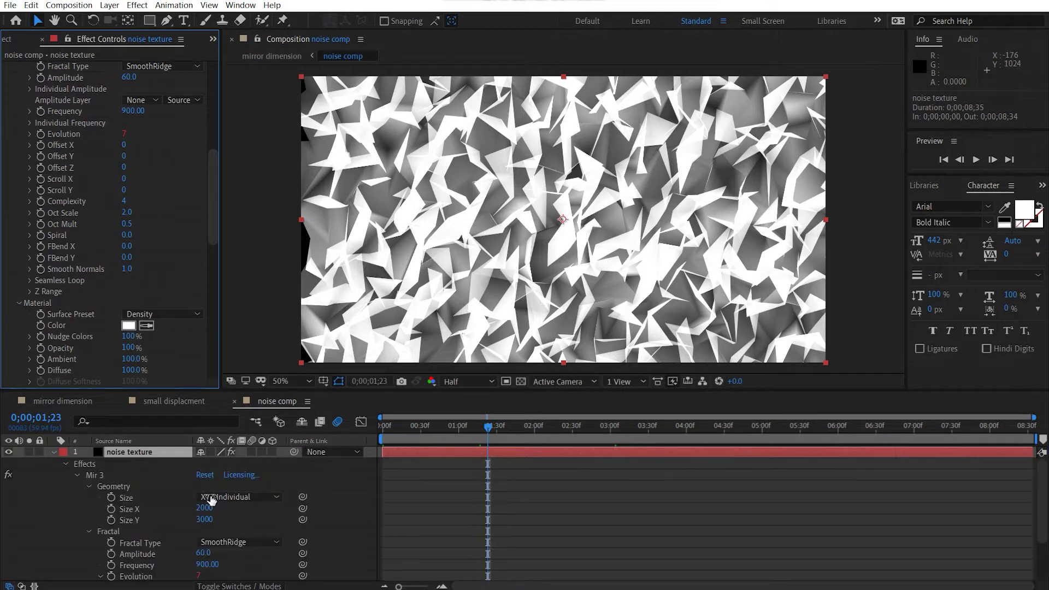
scroll(383, 508, "down", 2)
left_click(416, 531)
type("5")
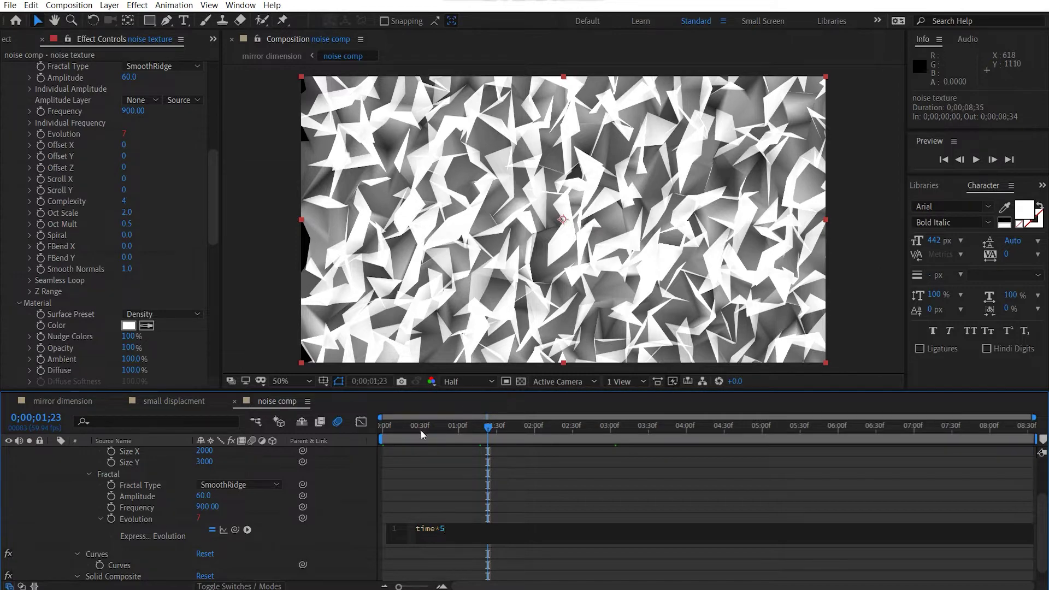
left_click_drag(449, 433, 759, 431)
left_click_drag(673, 434, 524, 435)
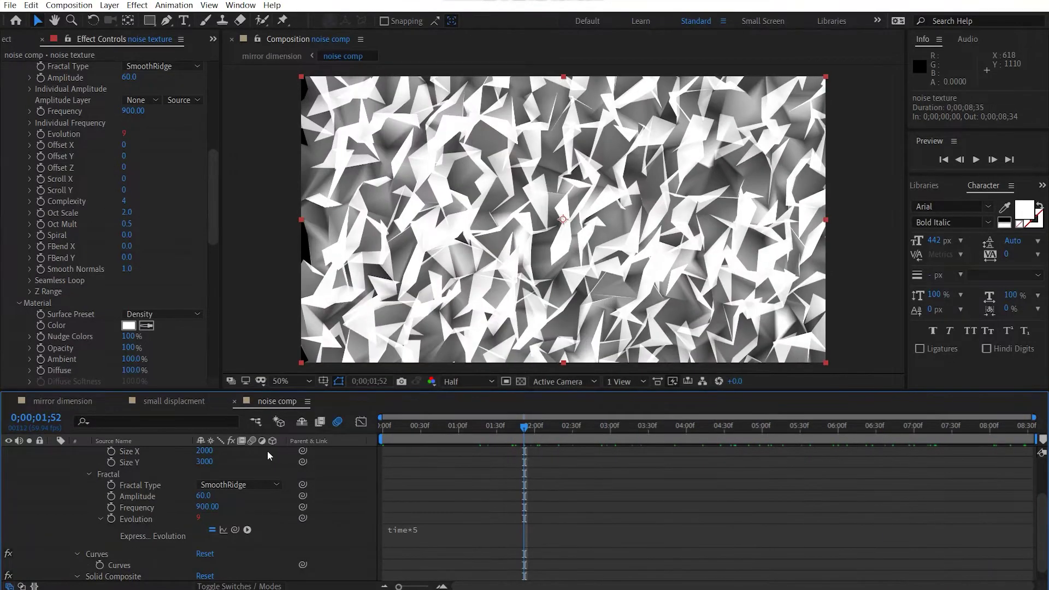
- Back in mirror dimension, solo and select the big displacement layer
left_click(116, 401)
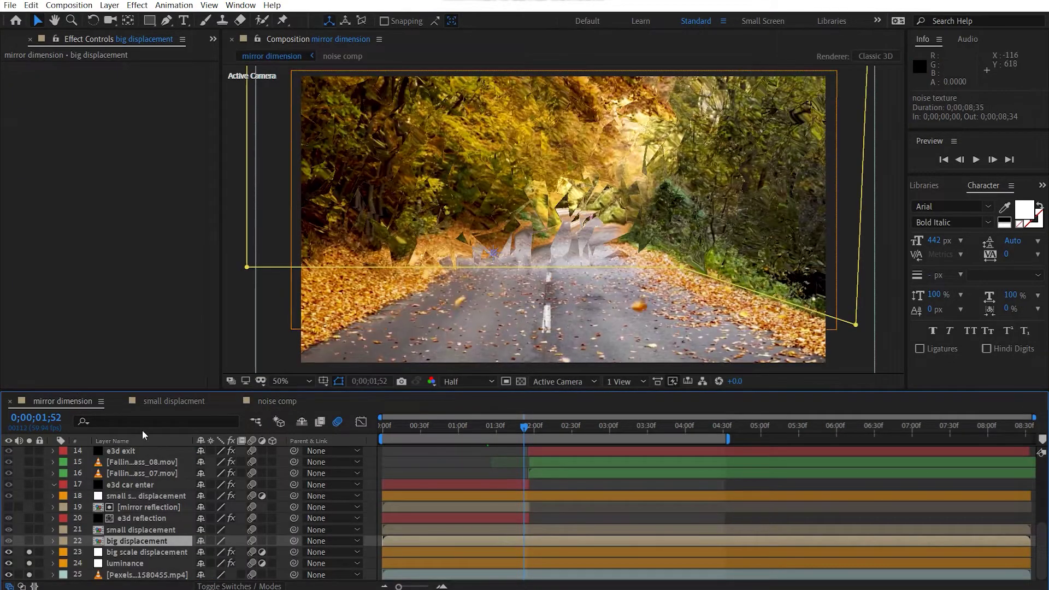
left_click(29, 551)
key("F2")
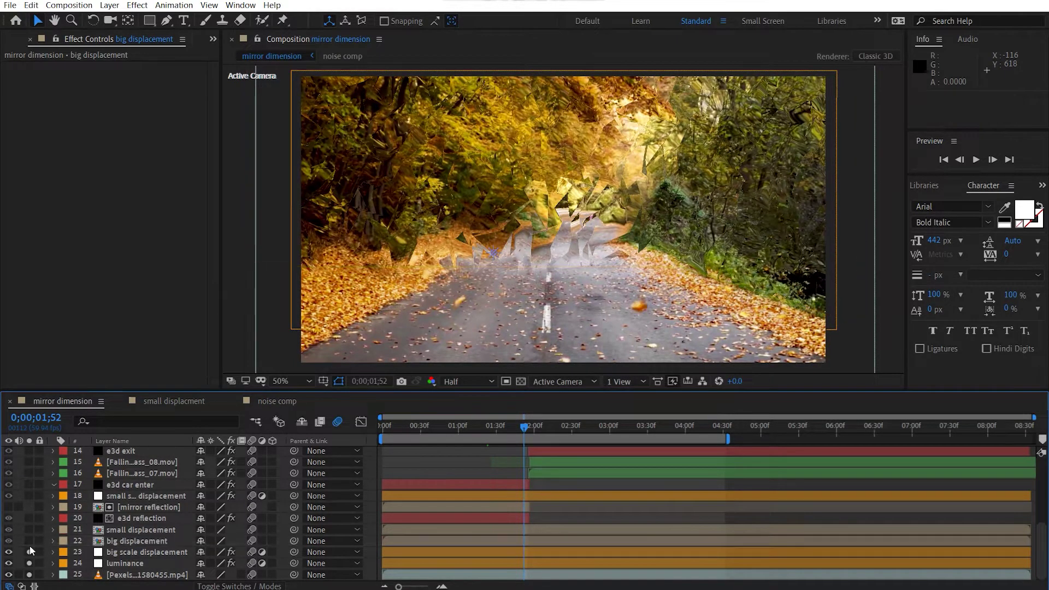
left_click(29, 541)
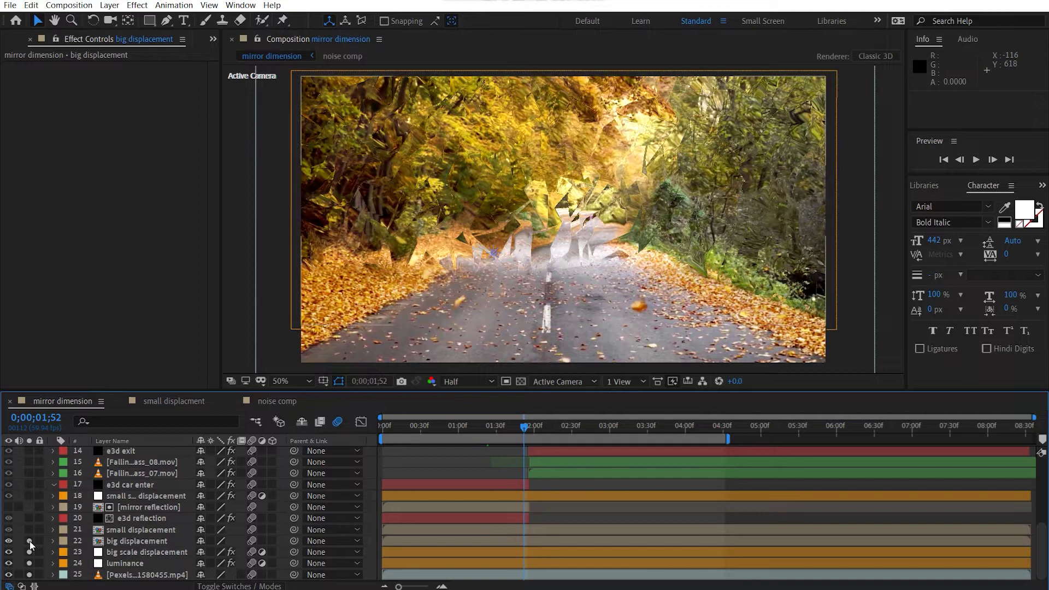
left_click(29, 541)
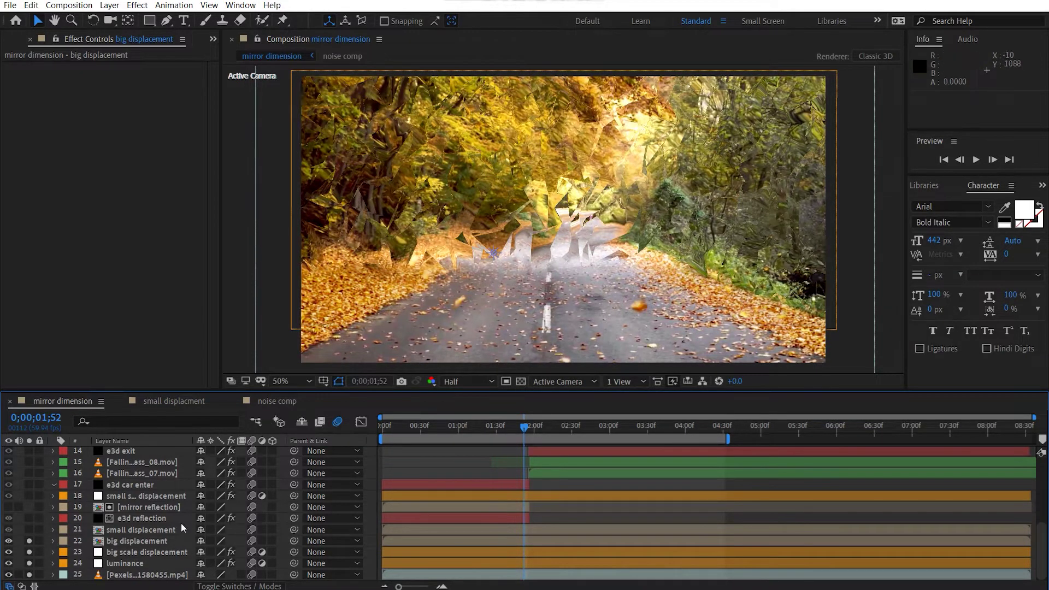
left_click(151, 541)
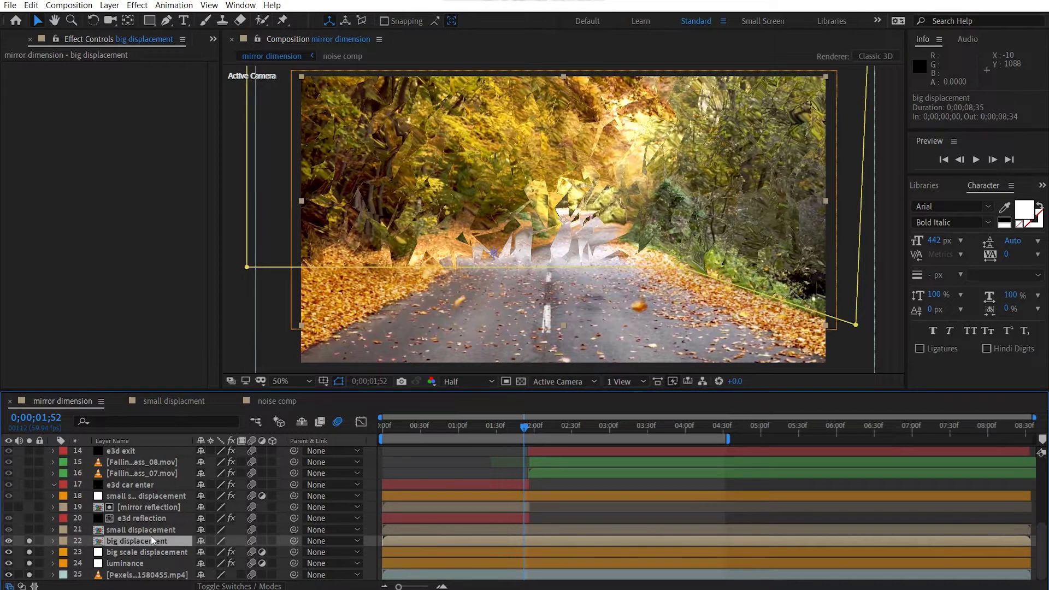
- Show blend modes and check big displacement's Add mode at 15% opacity
left_click(238, 586)
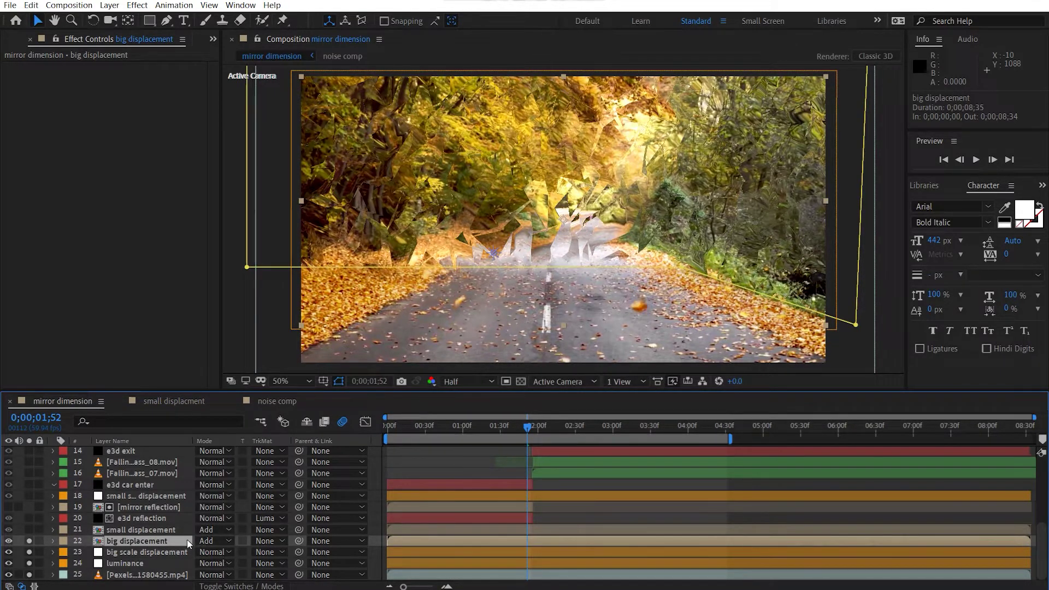
key("t")
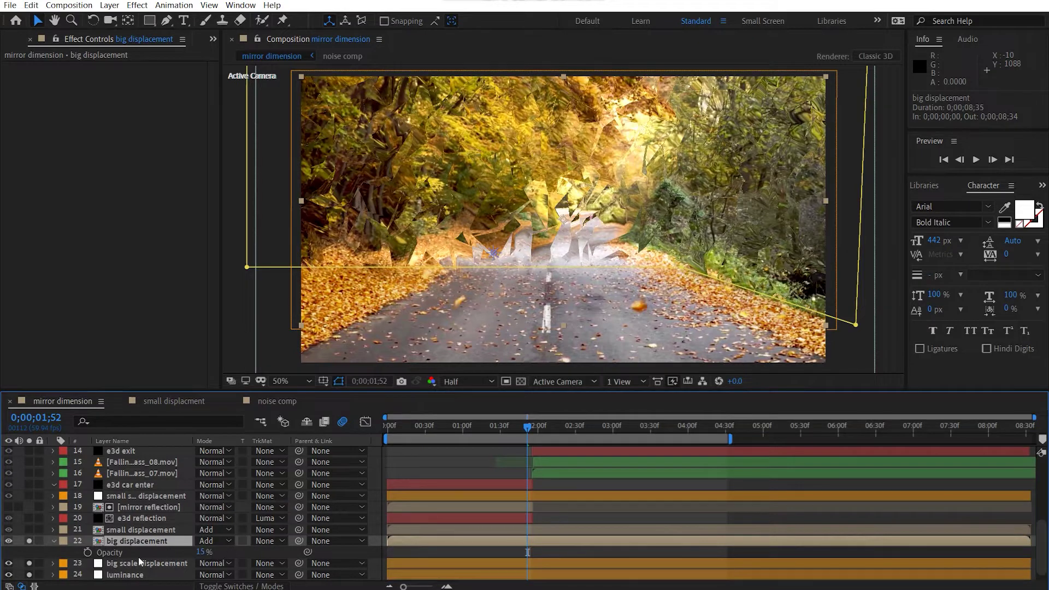
key("t")
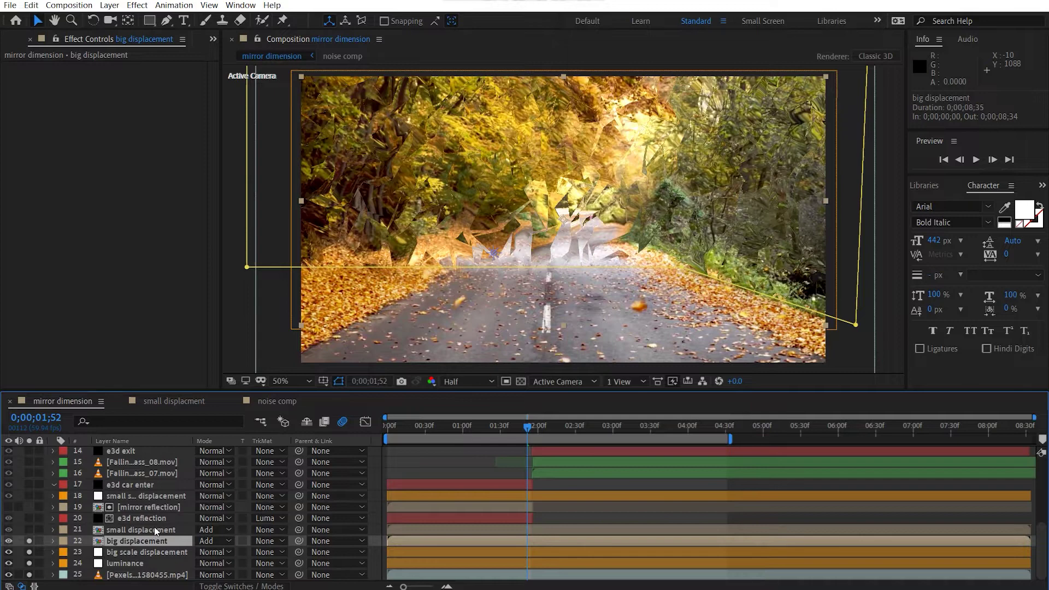
- Solo small scale displacement, zoom the viewer to 100% and back to 50%, then open its precomp
left_click(158, 498)
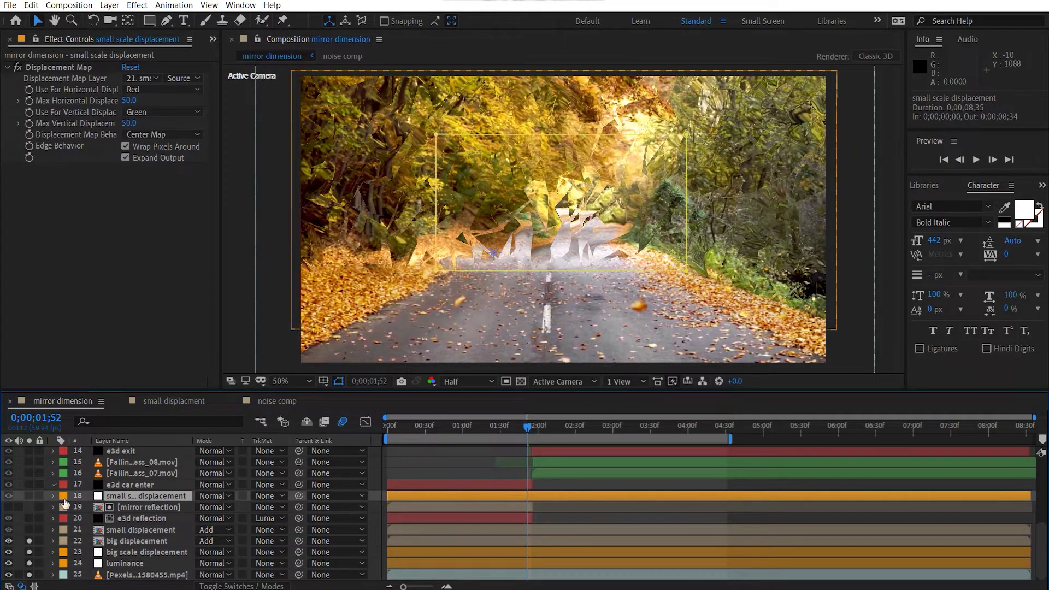
left_click(29, 496)
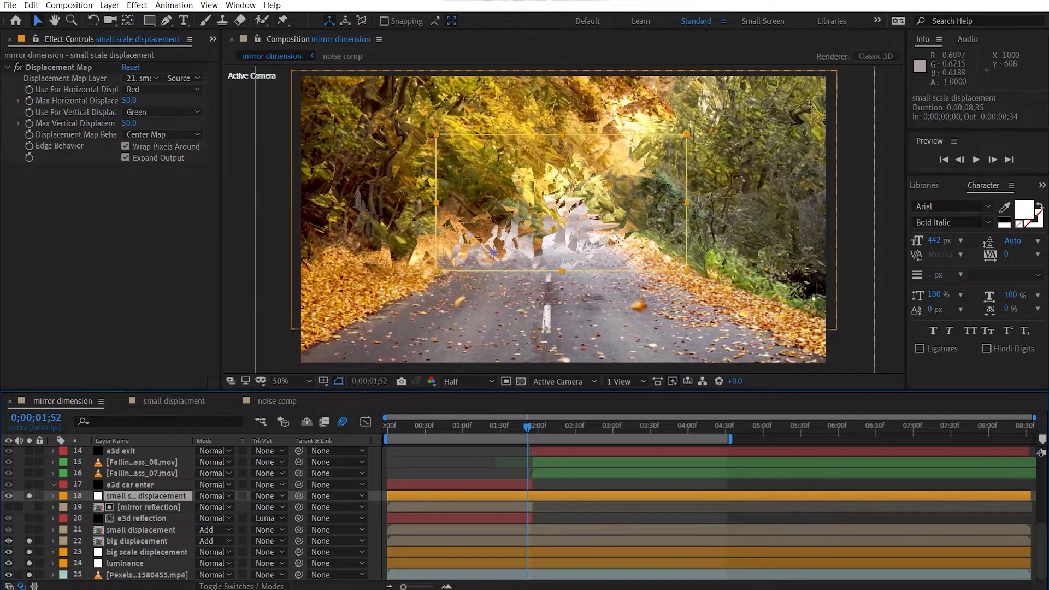
left_click(649, 174)
key("slash")
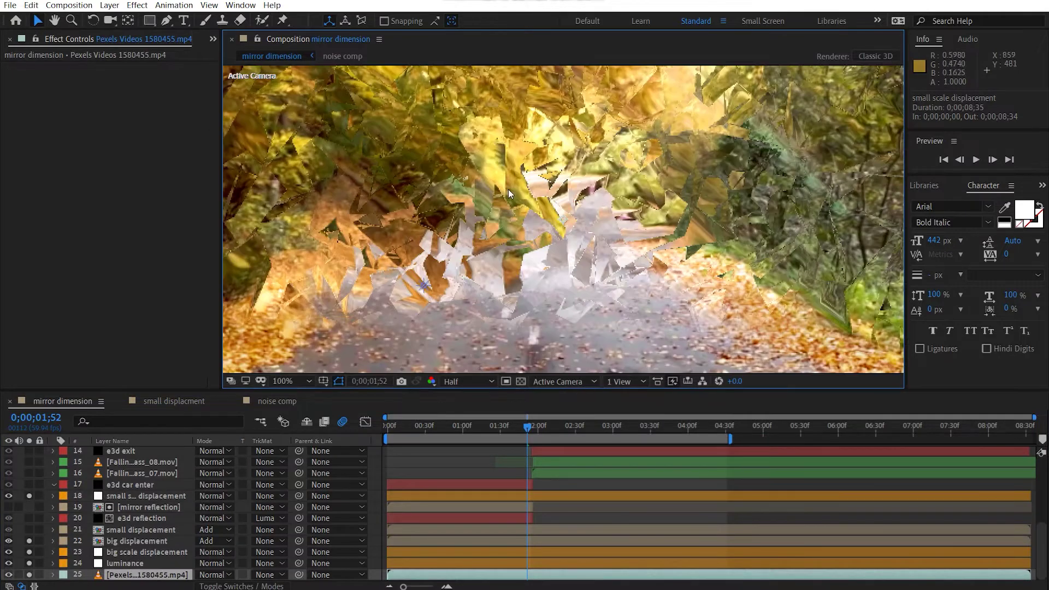
left_click(143, 494)
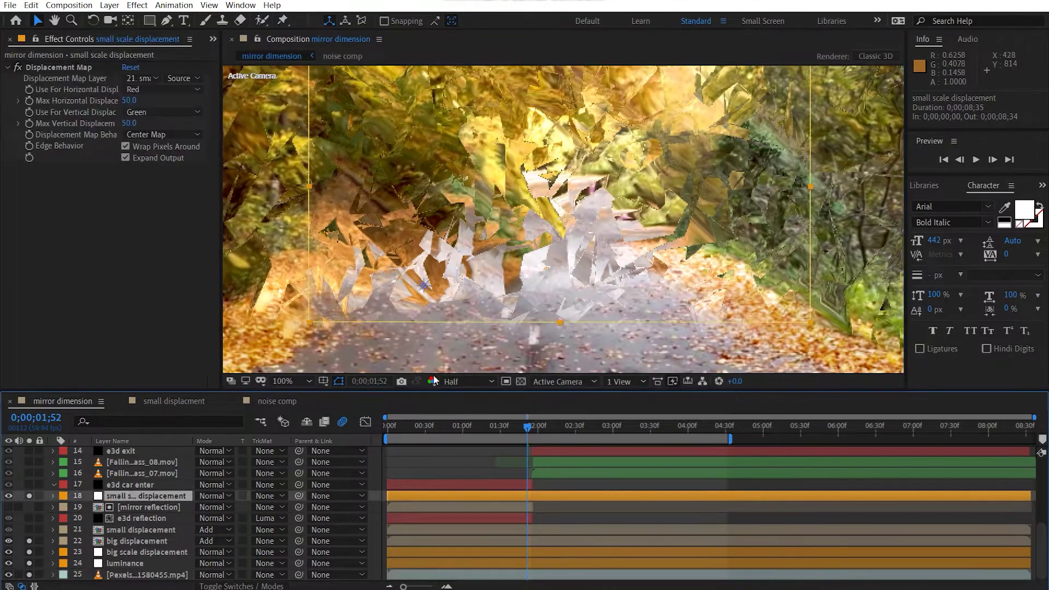
key("comma")
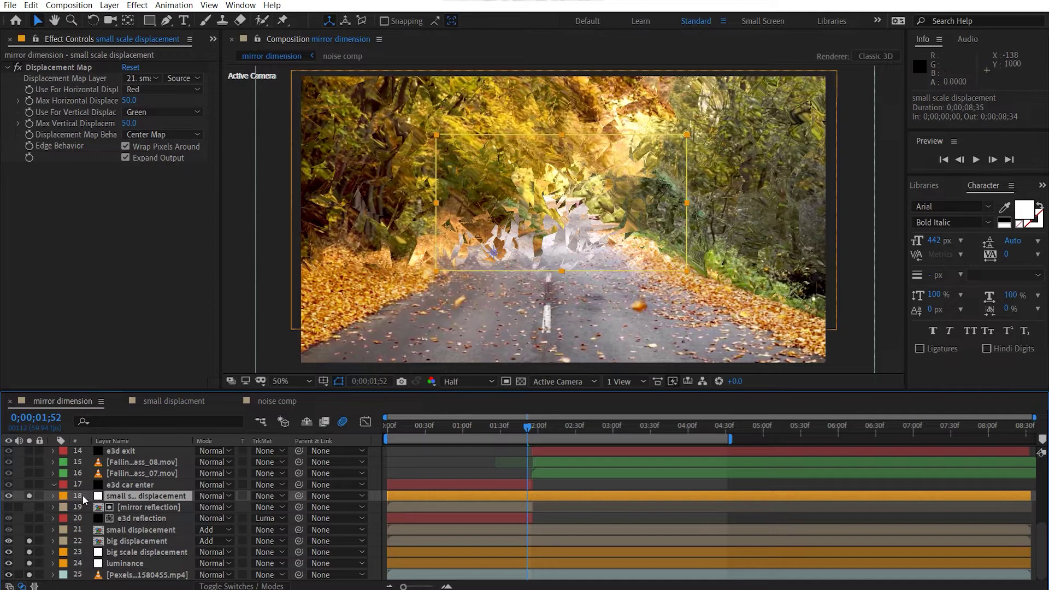
double_click(119, 532)
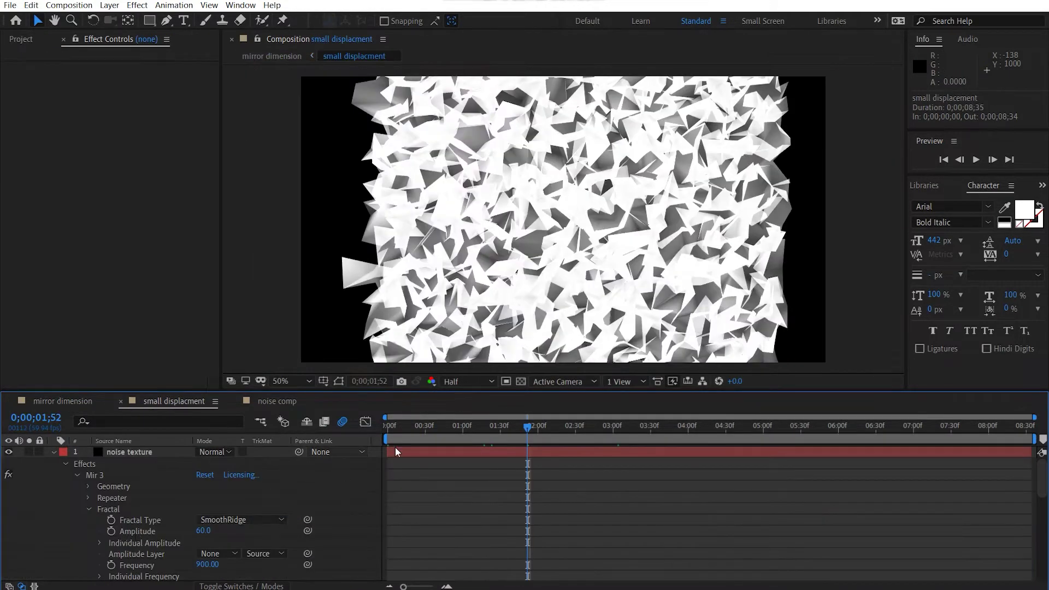
- Inspect the noise texture's time*25 Evolution expression
left_click(123, 451)
scroll(445, 501, "down", 3)
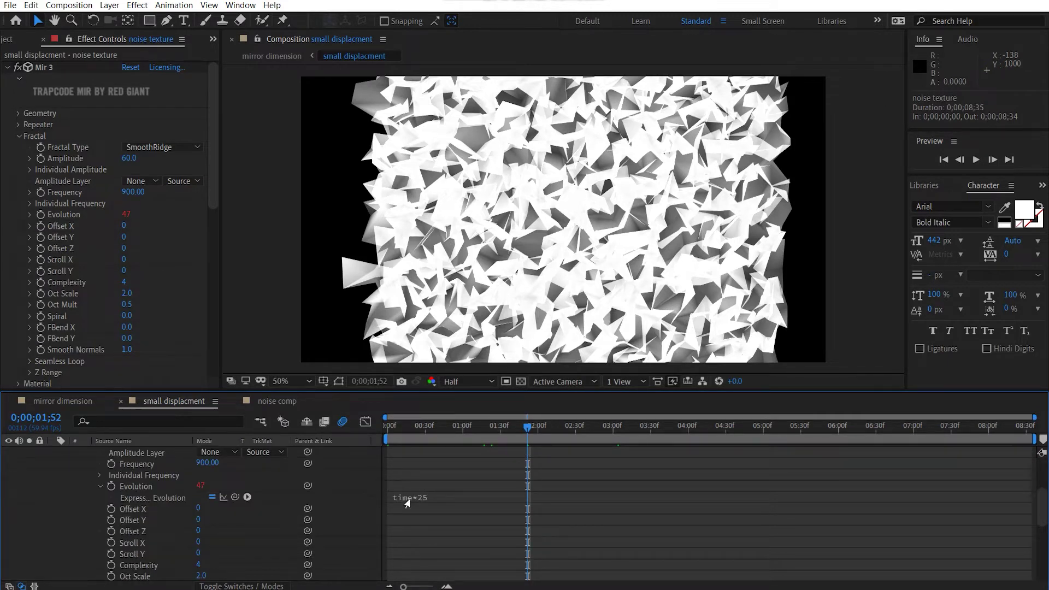
left_click(408, 498)
left_click(468, 501)
left_click_drag(483, 500, 415, 500)
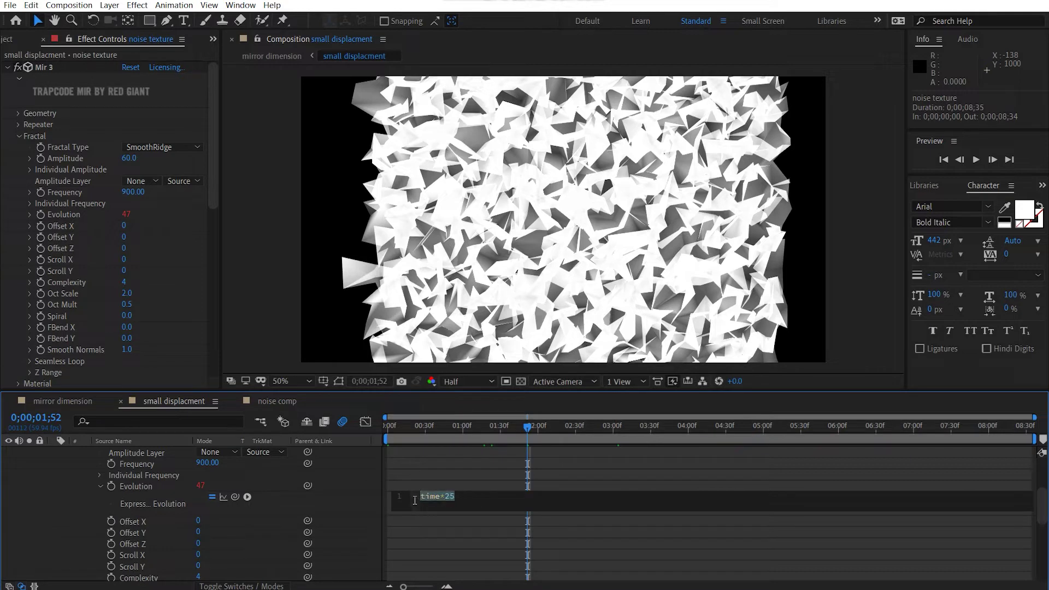
scroll(191, 500, "up", 3)
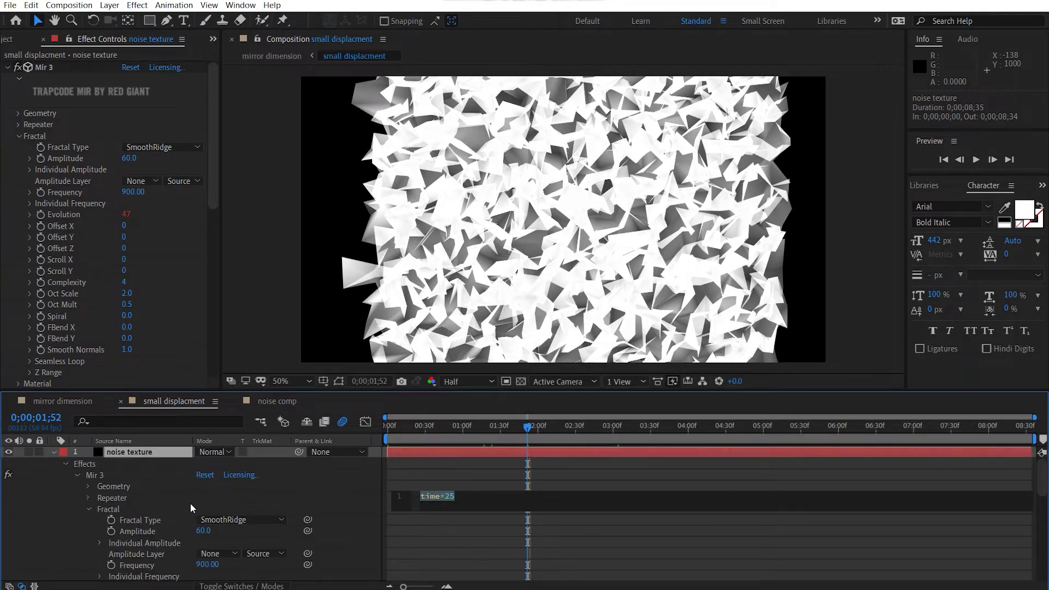
left_click(446, 471)
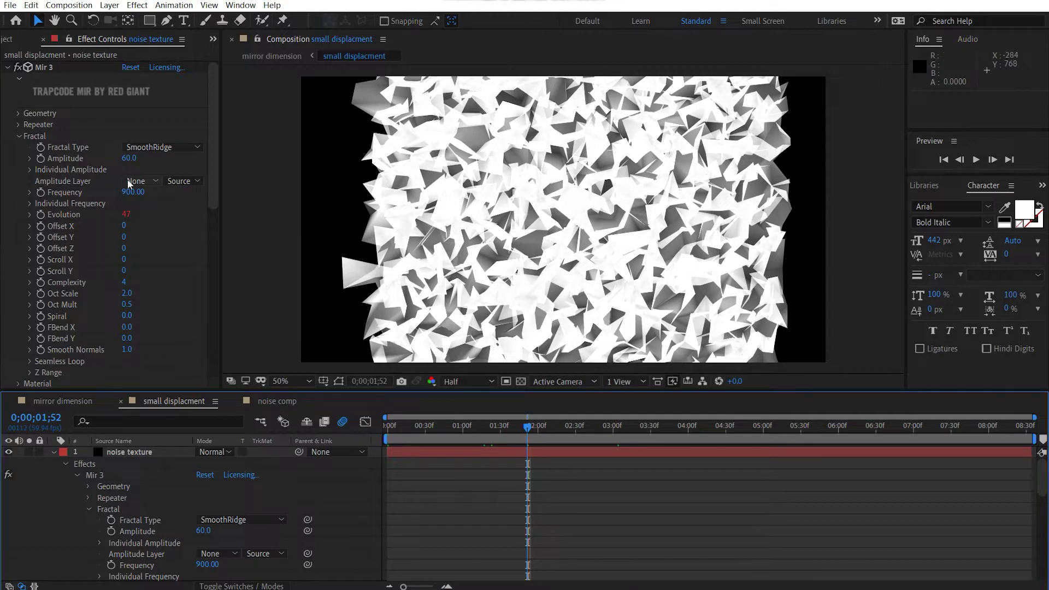
- Set Mir 3 Geometry Size Y to 1500 and review the Curves and Solid Composite settings
scroll(127, 181, "down", 3)
scroll(159, 182, "up", 3)
left_click(18, 113)
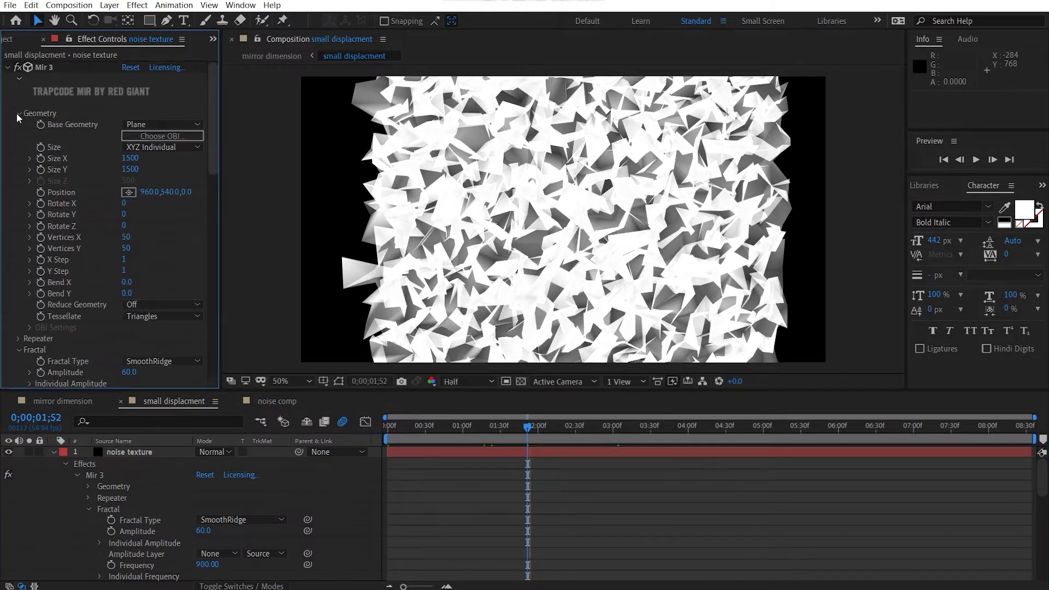
left_click(127, 169)
type("1500")
scroll(142, 208, "down", 10)
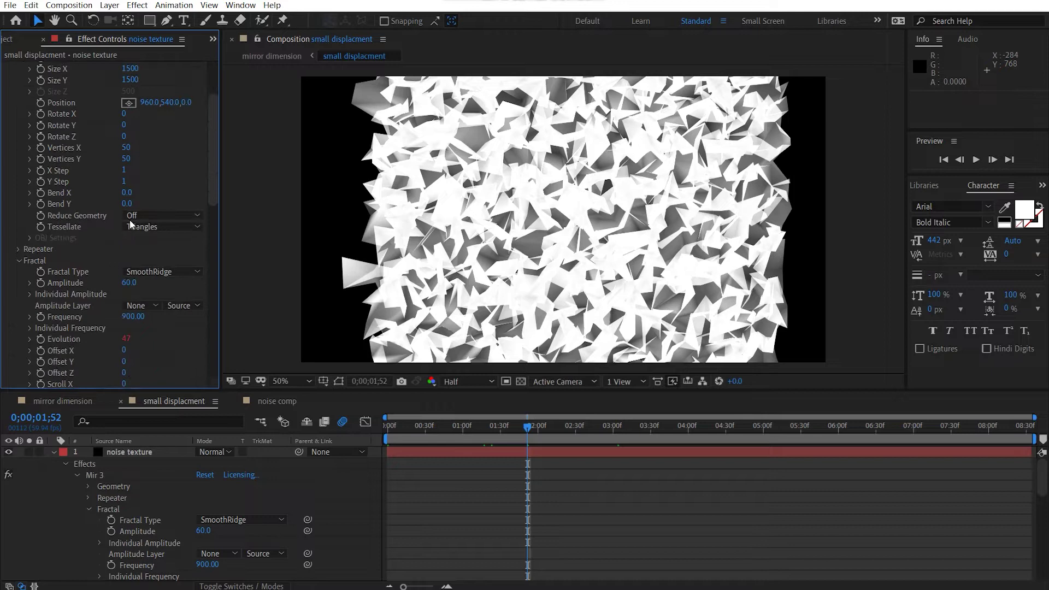
scroll(145, 217, "down", 10)
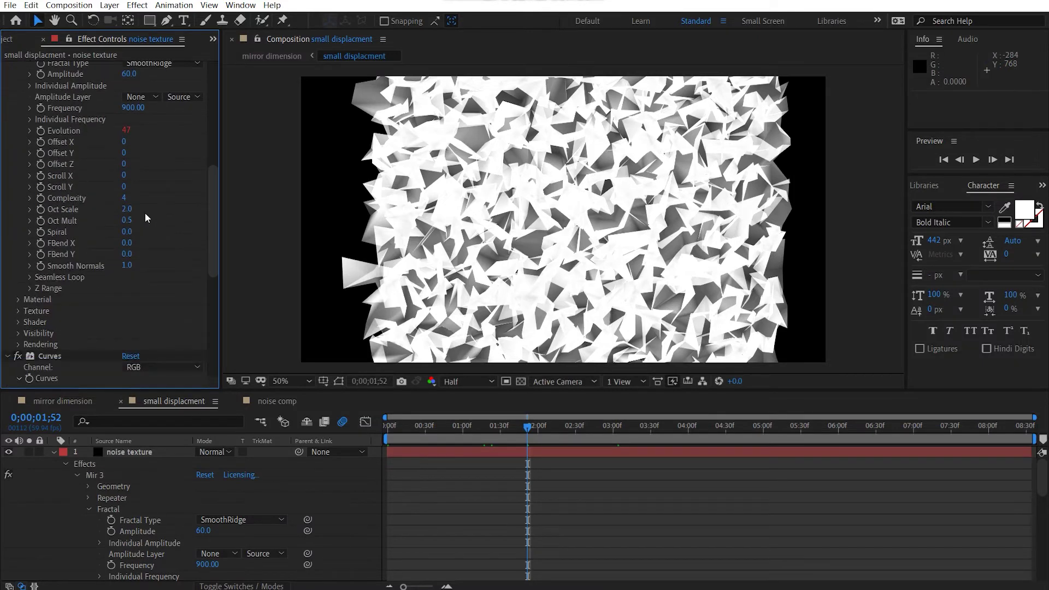
scroll(145, 216, "down", 1)
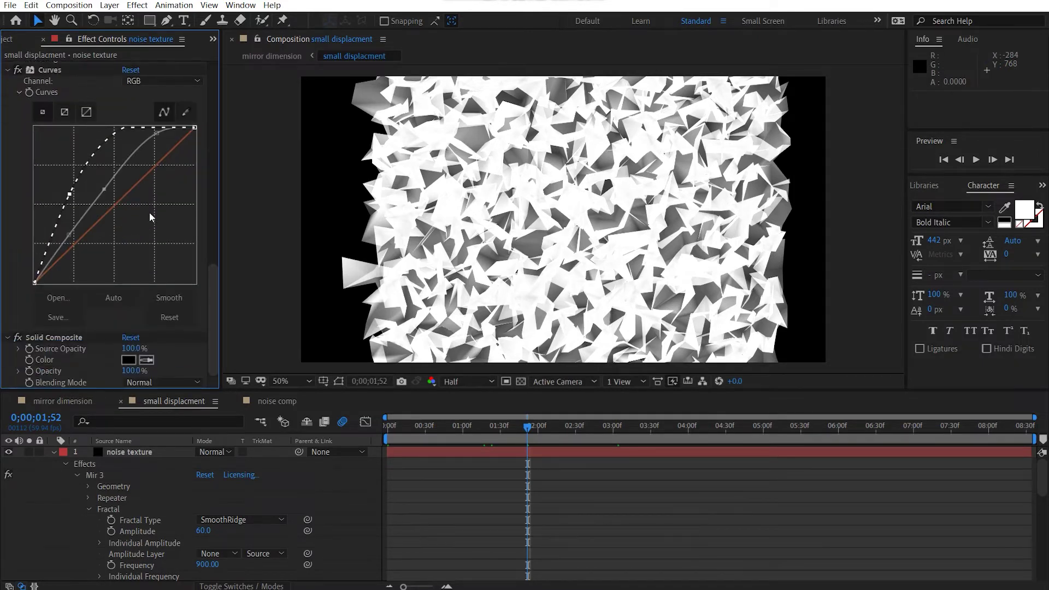
- Return to mirror dimension, solo small displacement and reveal its opacity
left_click(87, 407)
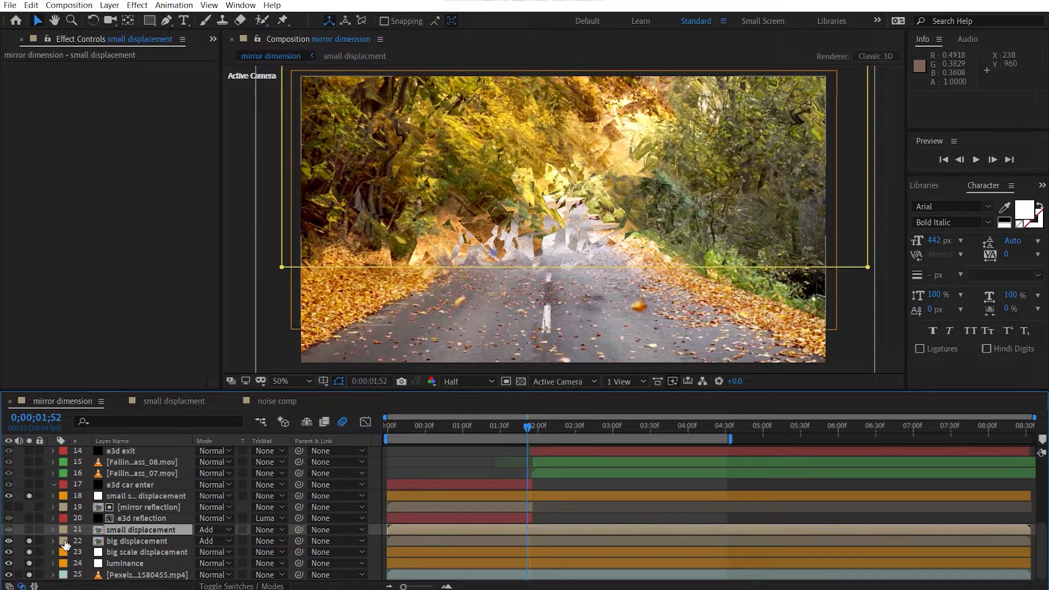
left_click(30, 529)
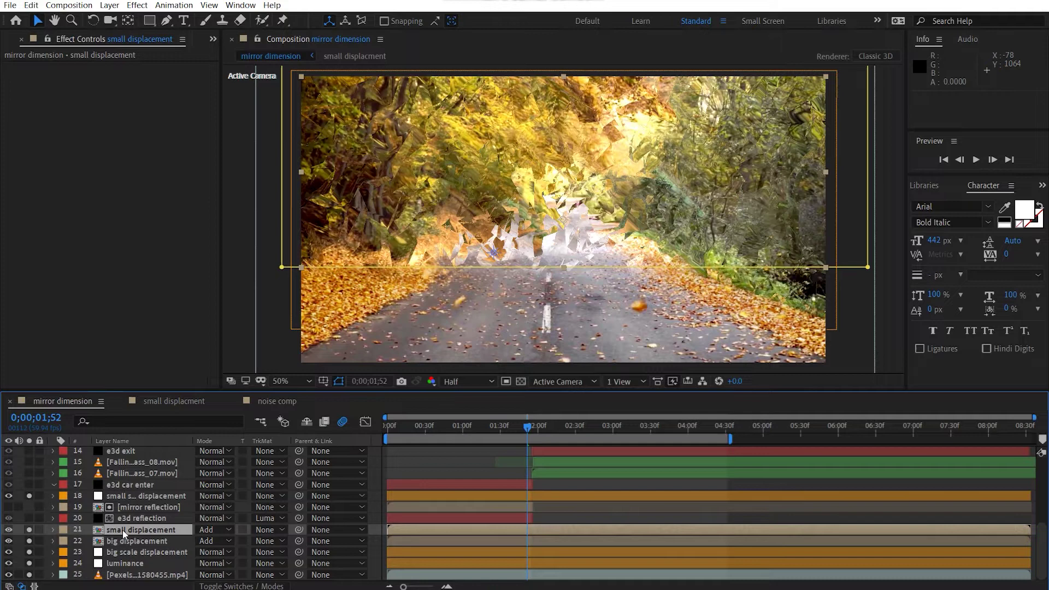
left_click(123, 531)
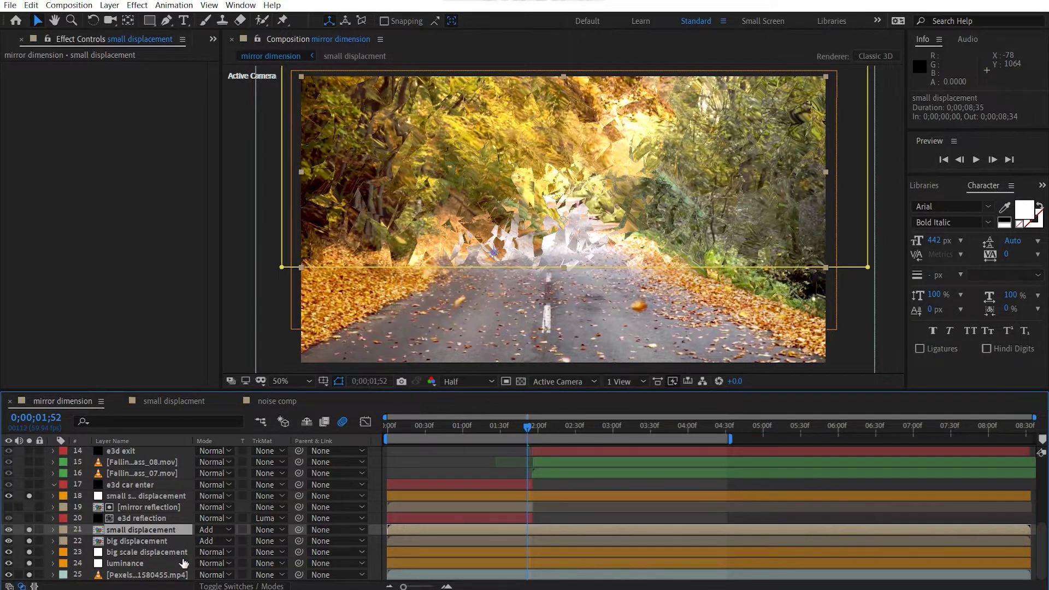
key("t")
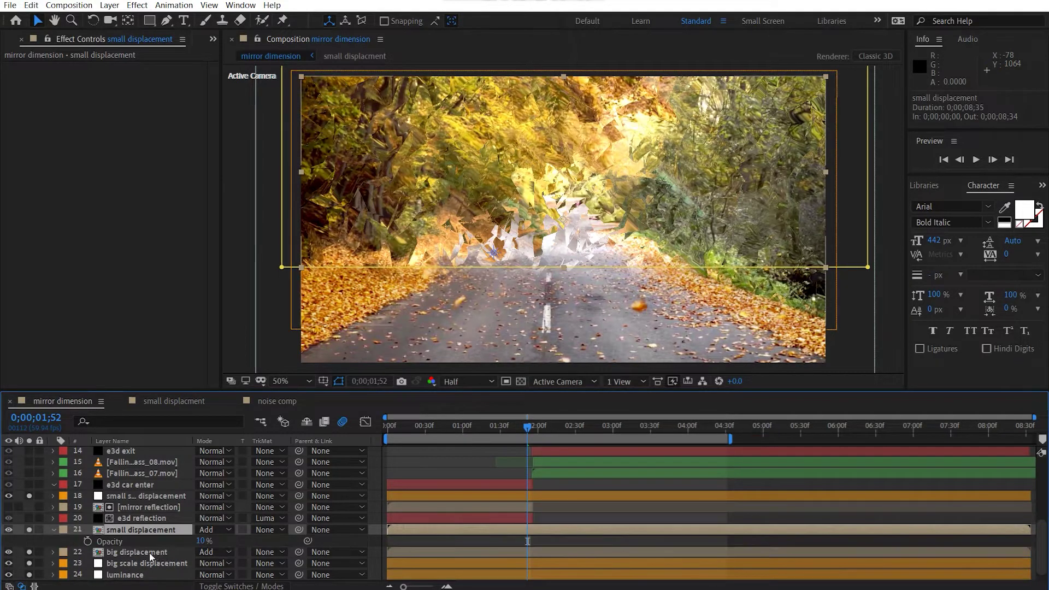
left_click(241, 546)
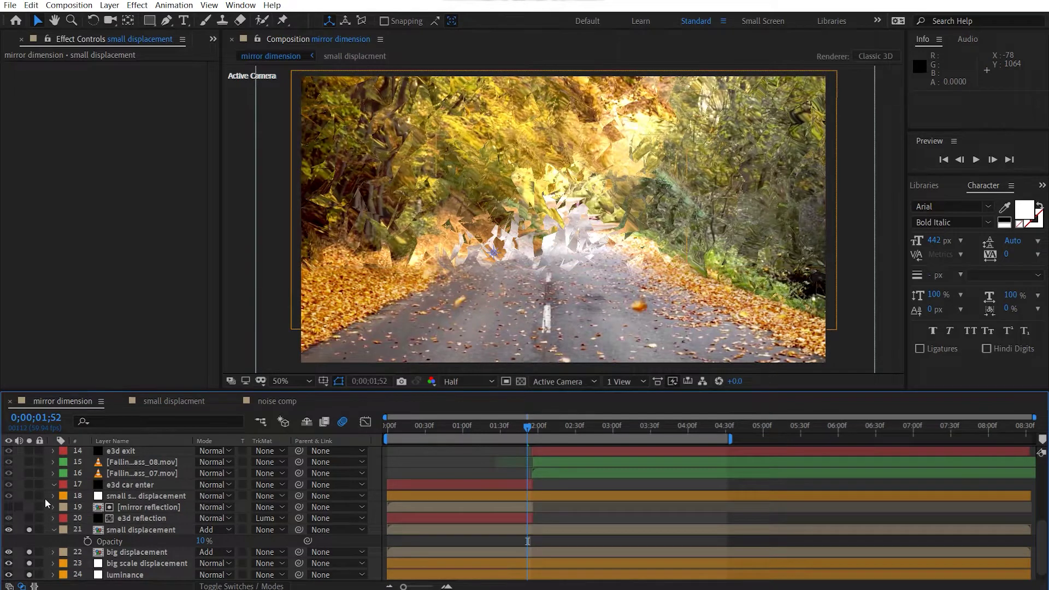
scroll(45, 498, "down", 1)
left_click_drag(32, 540, 29, 556)
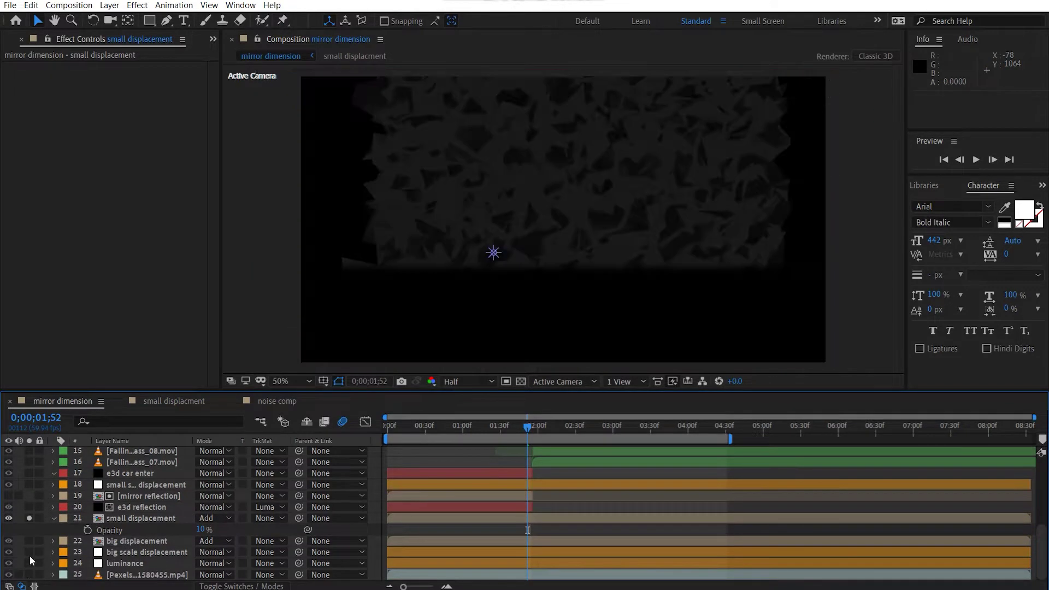
- Set small displacement's opacity to 15% and deselect to preview the full composite
left_click(159, 517)
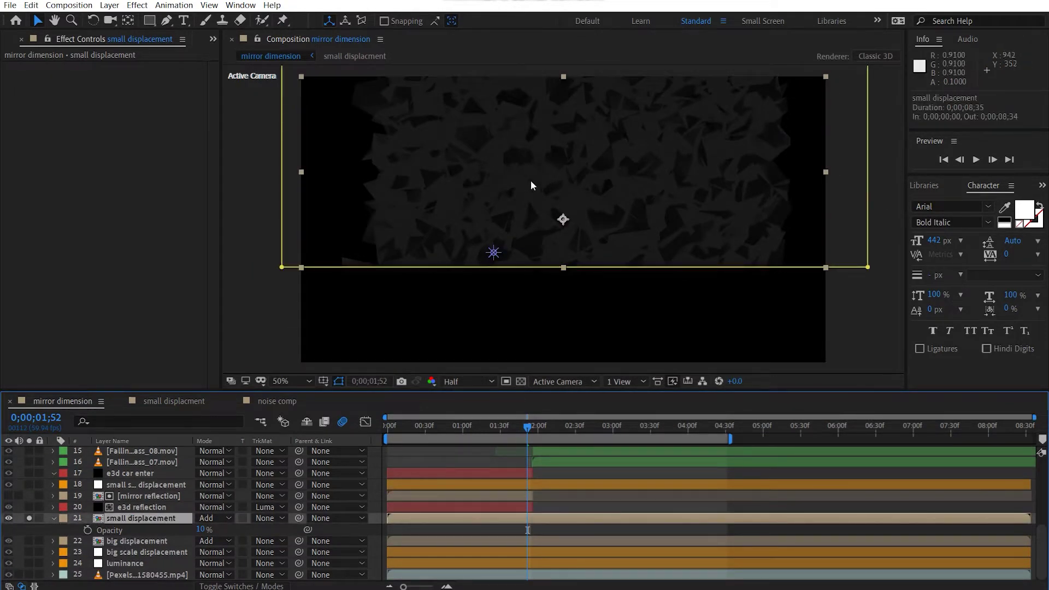
left_click(847, 303)
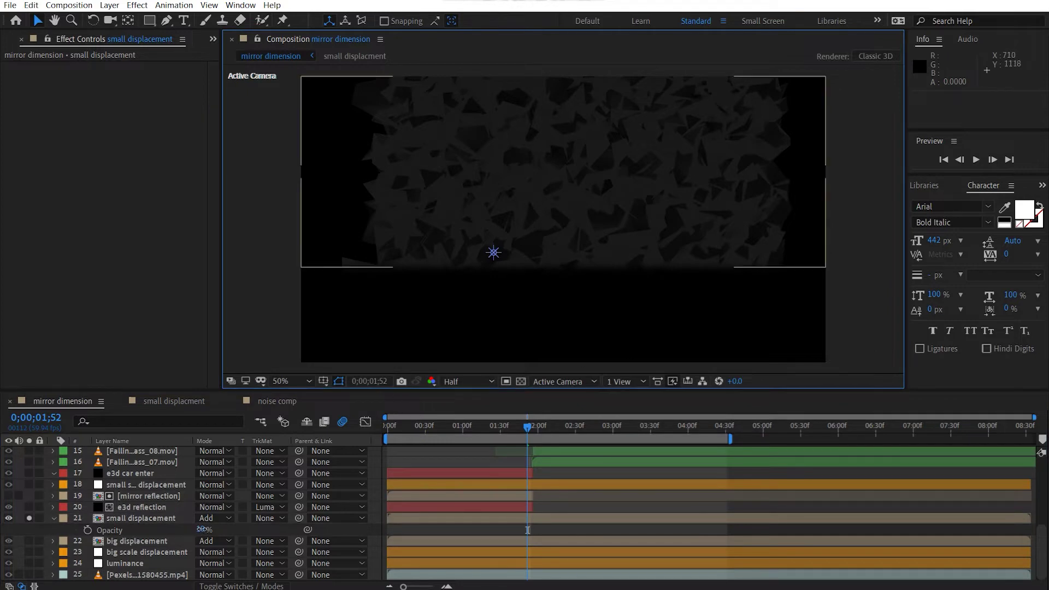
left_click_drag(201, 529, 235, 529)
left_click(828, 279)
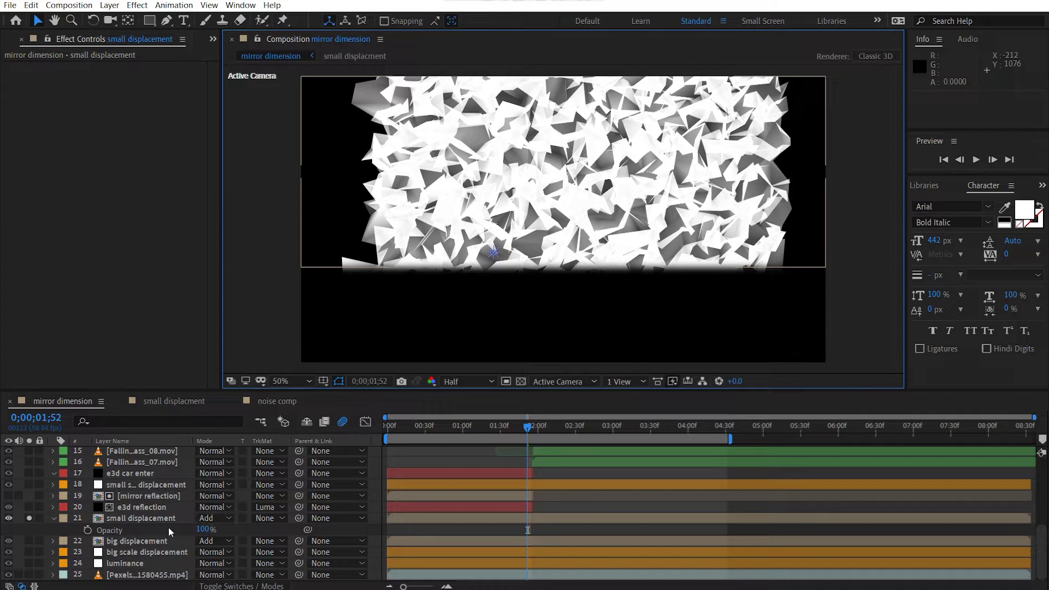
left_click(203, 529)
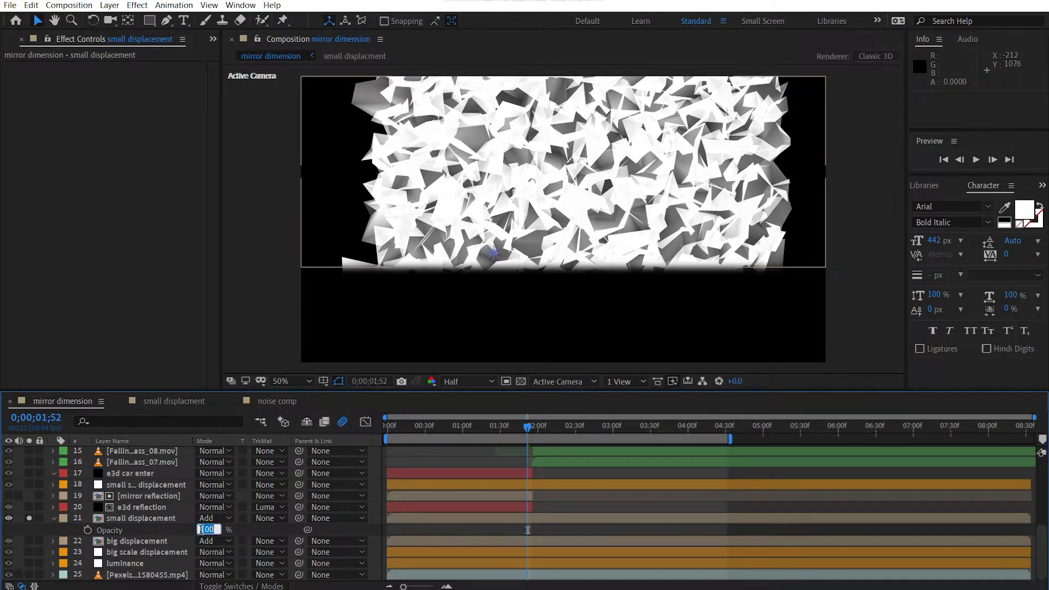
type("15")
key("Return")
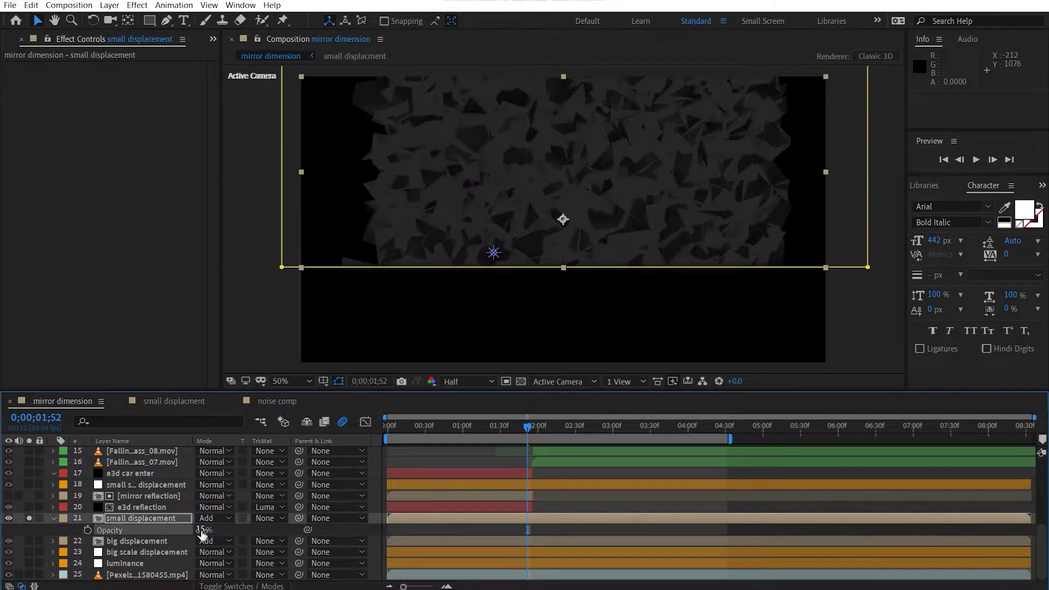
left_click(29, 518)
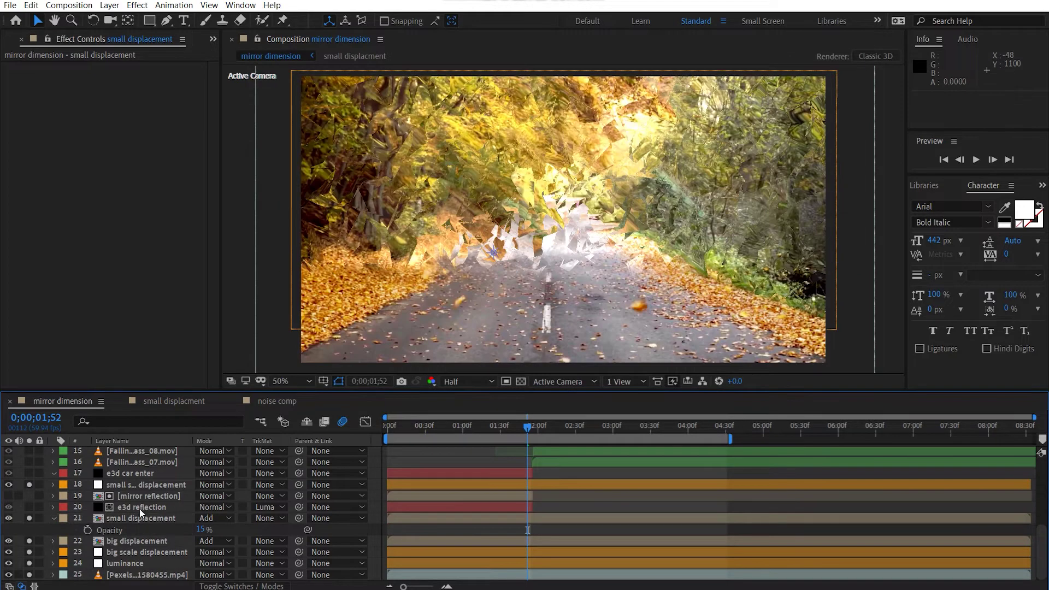
- Solo the e3d reflection layer so the blue car shows among the shards
left_click(140, 508)
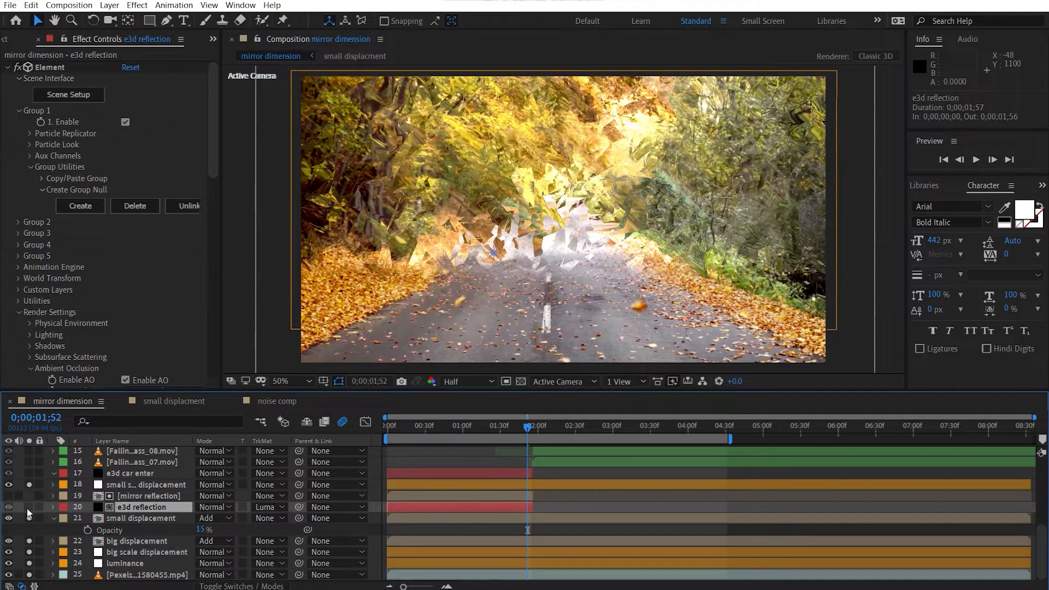
left_click(29, 507)
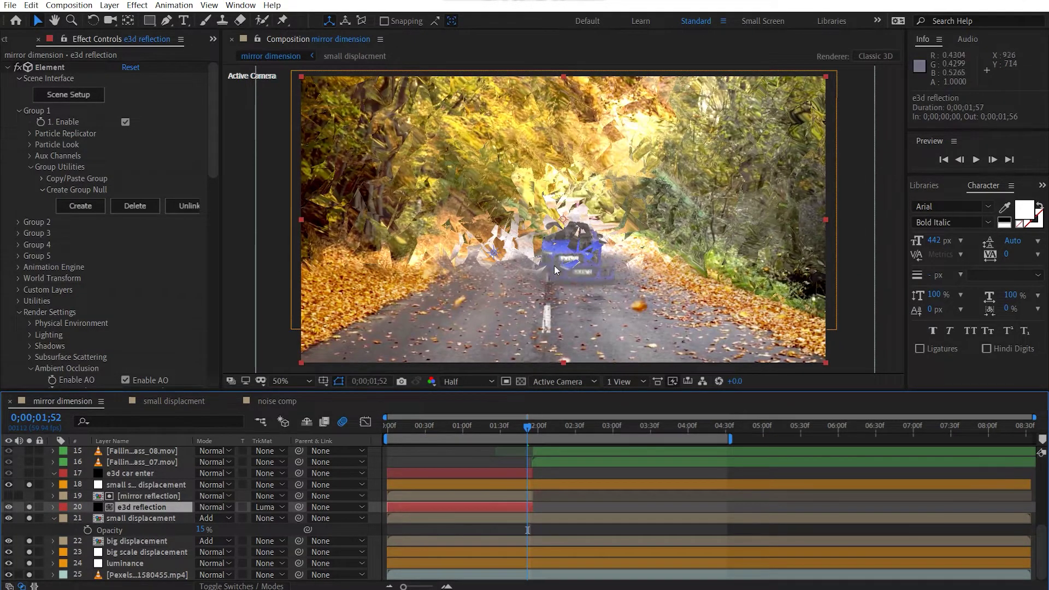
scroll(587, 274, "up", 2)
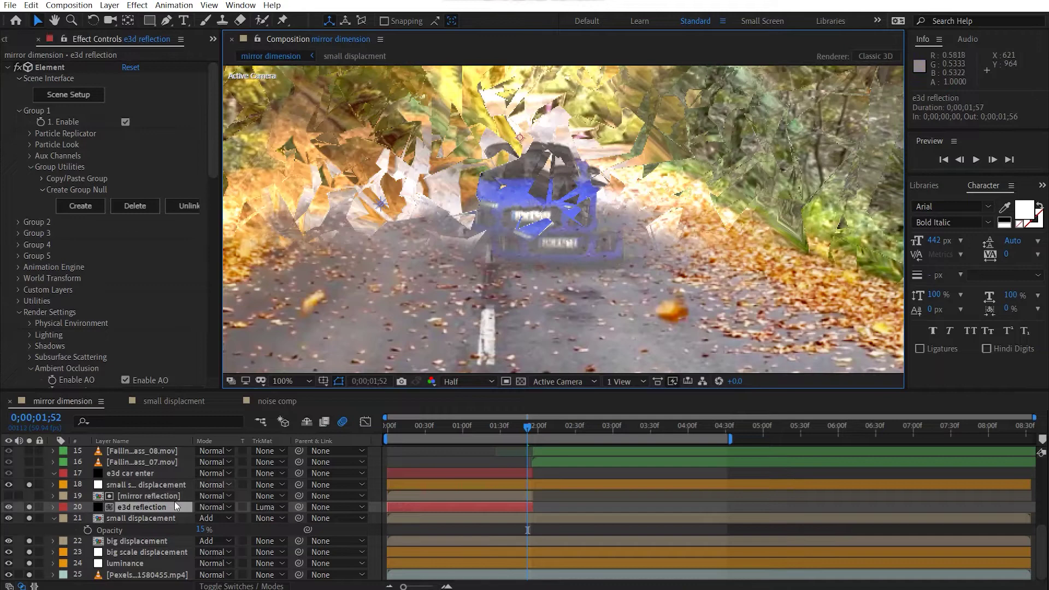
left_click(126, 484)
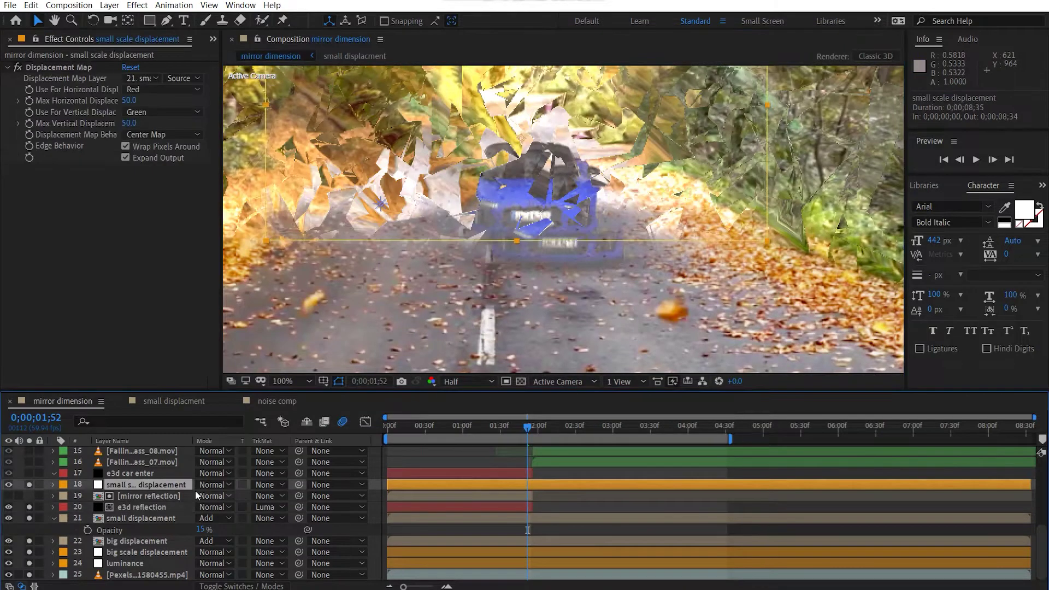
- In the mirror reflection precomp, lower small displacment's opacity from 64% to 10%
double_click(145, 497)
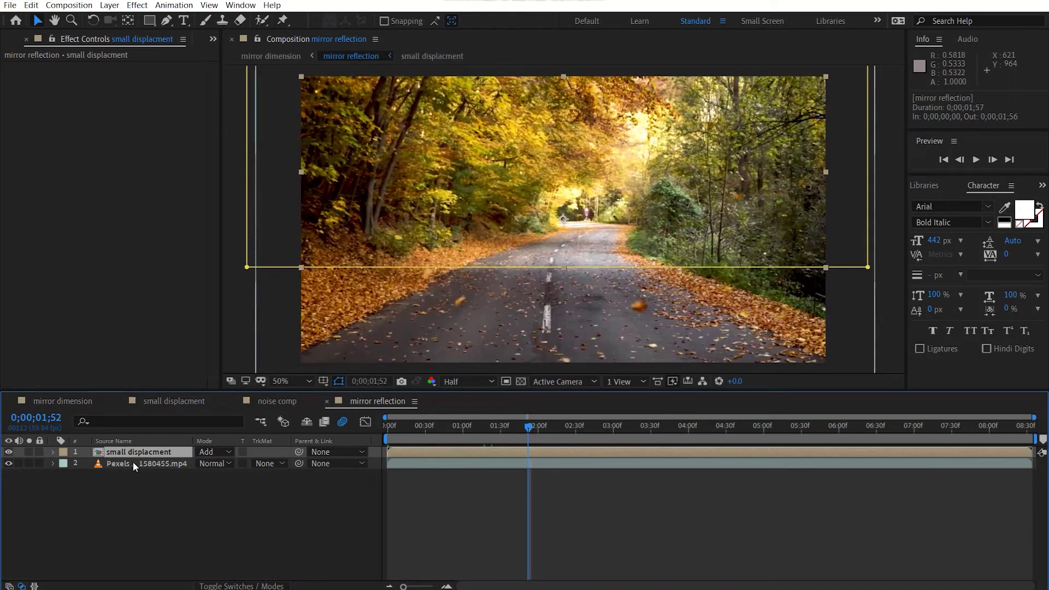
left_click(133, 462)
left_click(116, 452)
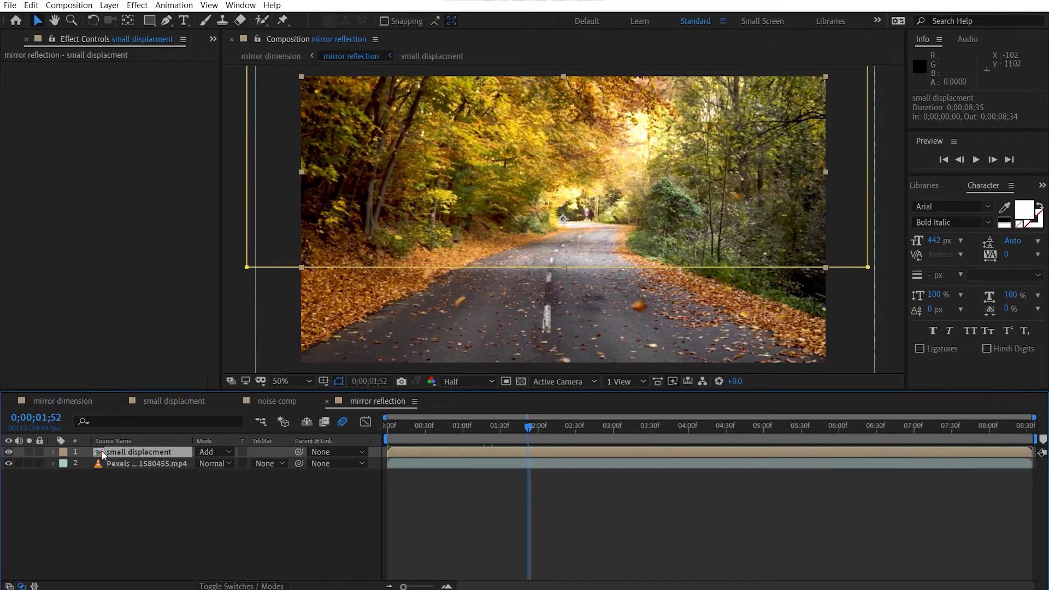
key("t")
left_click(200, 464)
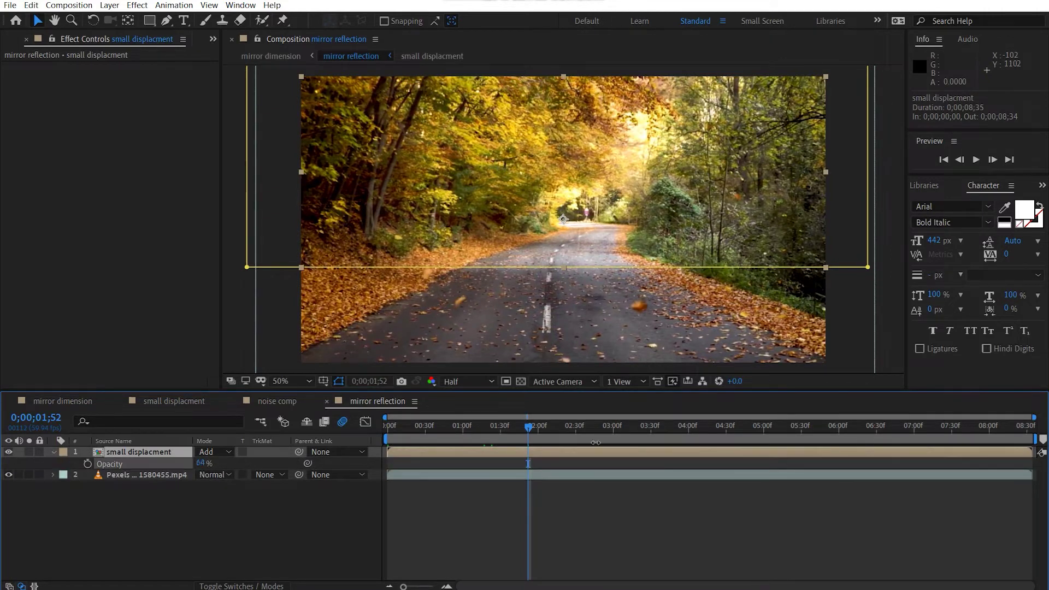
type("100")
key("Return")
left_click_drag(203, 463, 148, 463)
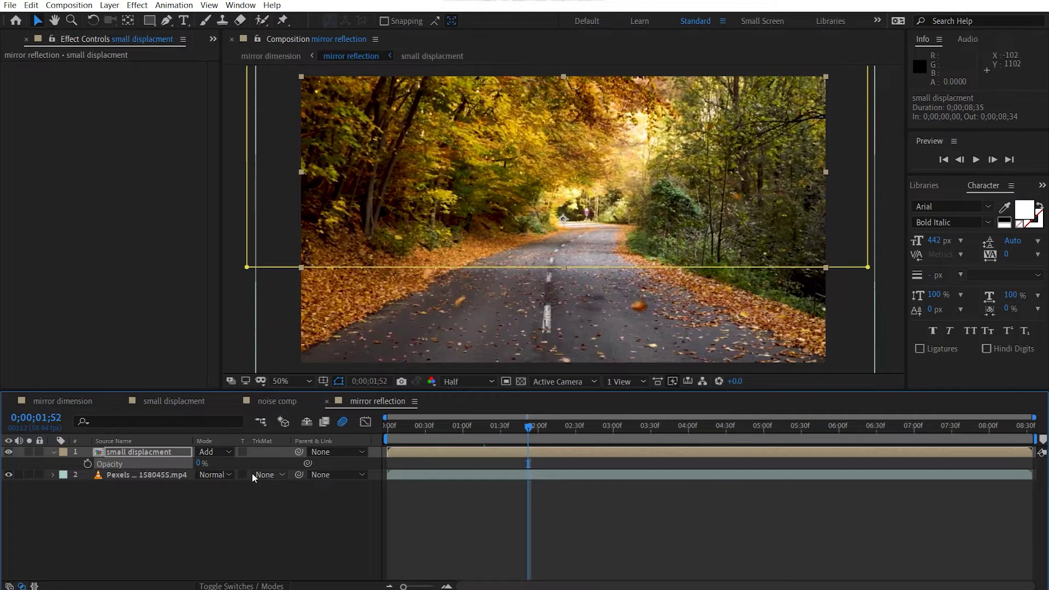
key("ctrl+z")
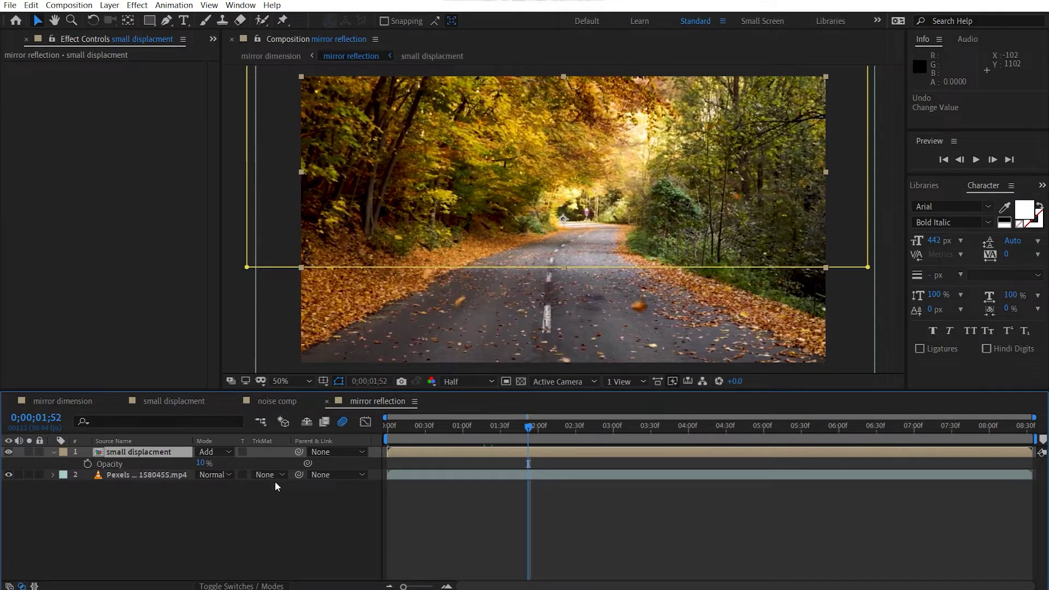
- Back in mirror dimension, turn Solo off on the small scale displacement and small displacement layers
left_click(62, 401)
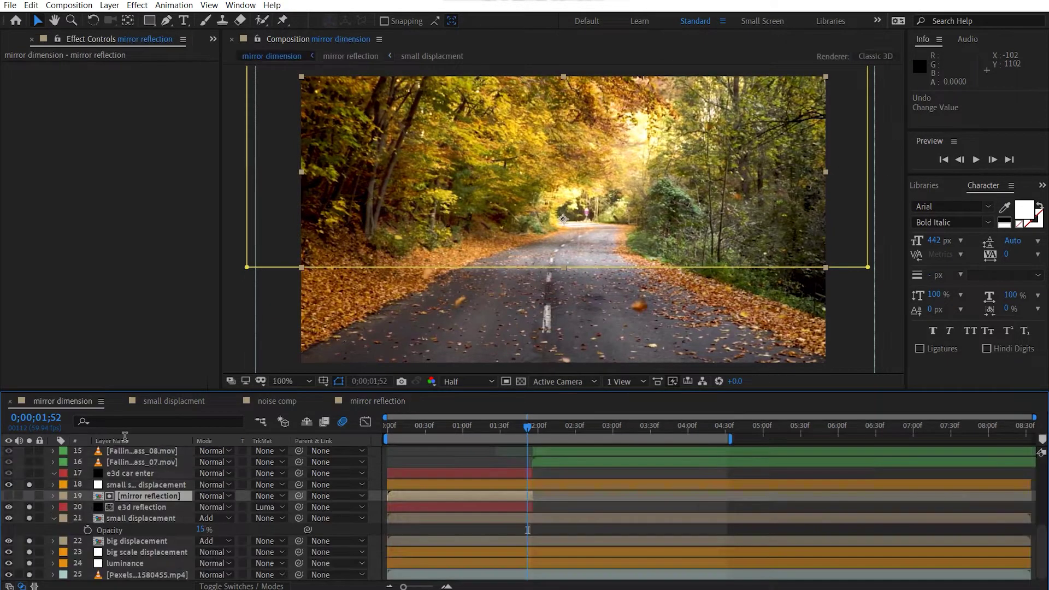
left_click(117, 508)
left_click(29, 484)
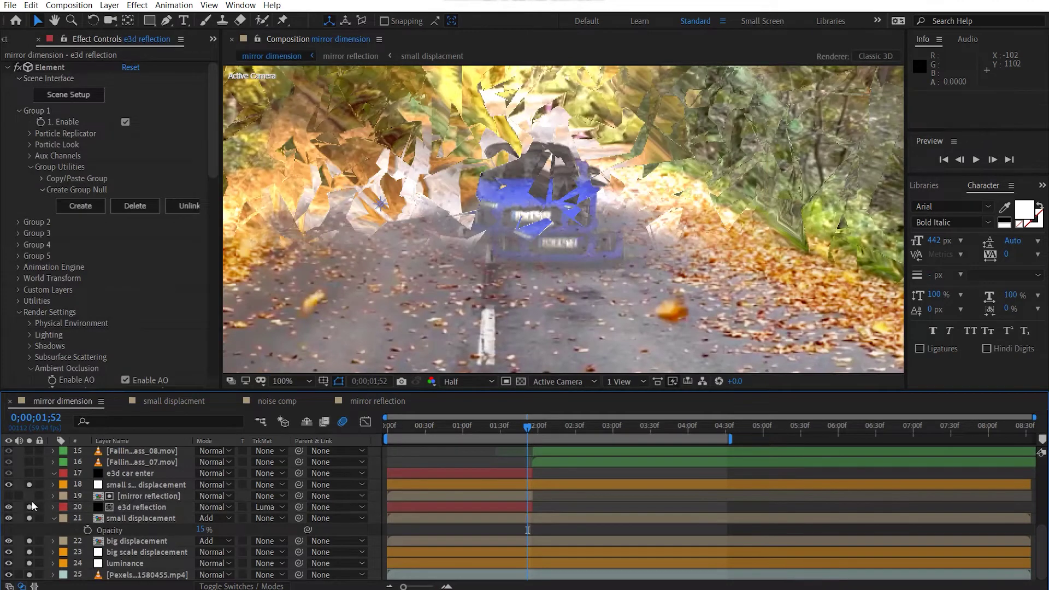
left_click(28, 507)
left_click(164, 507)
left_click(29, 485)
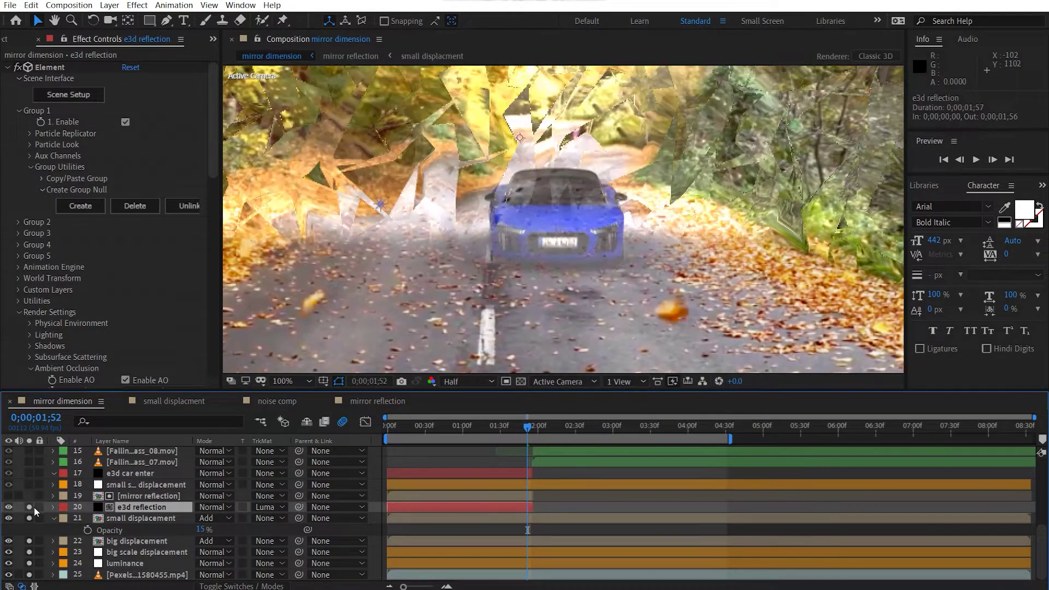
left_click(29, 518)
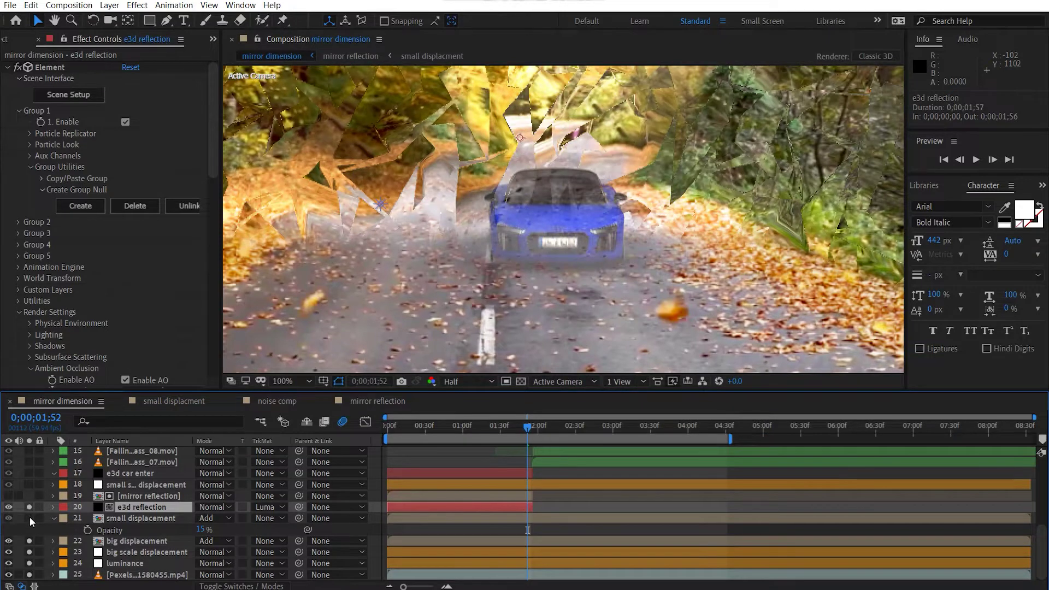
- Confirm the e3d reflection layer's track matte stays set to Luma Matte
key("t")
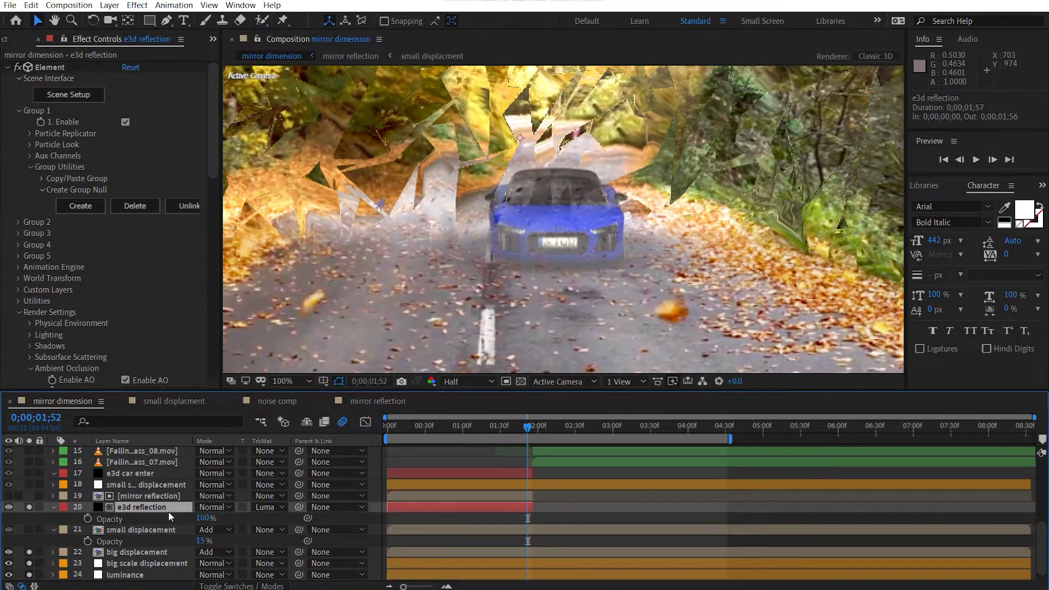
key("t")
left_click(264, 507)
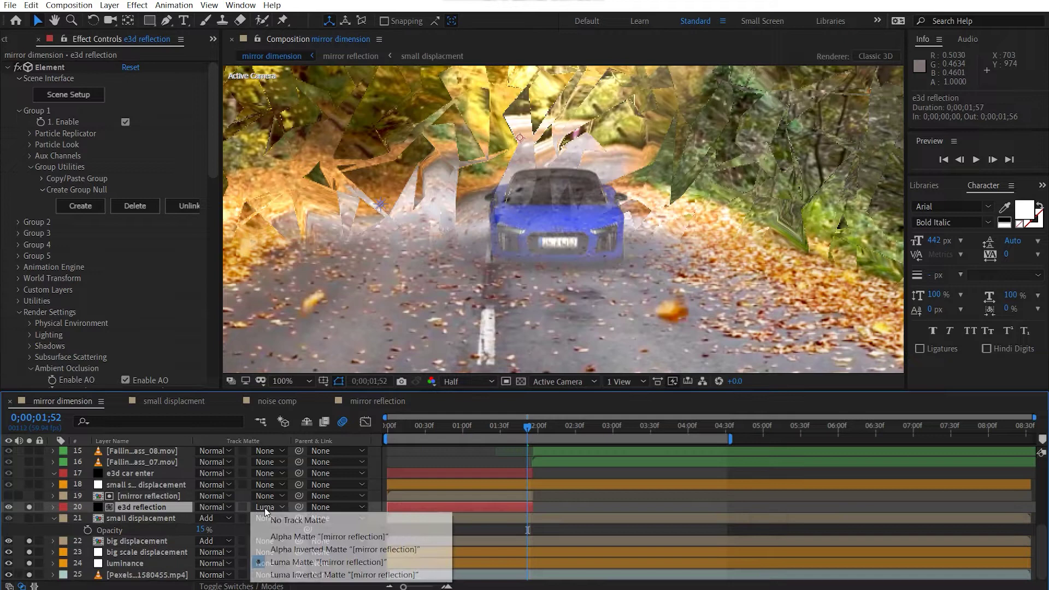
left_click(294, 563)
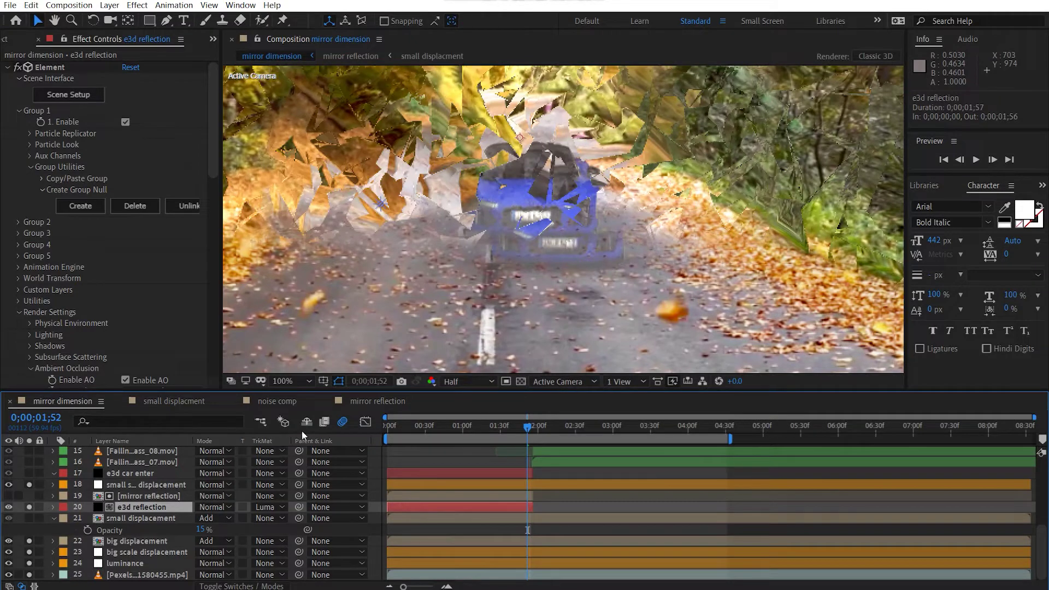
scroll(185, 506, "up", 1)
- Solo the e3d car enter layer, zoom the viewer to 50%, and reselect e3d car enter
left_click(122, 503)
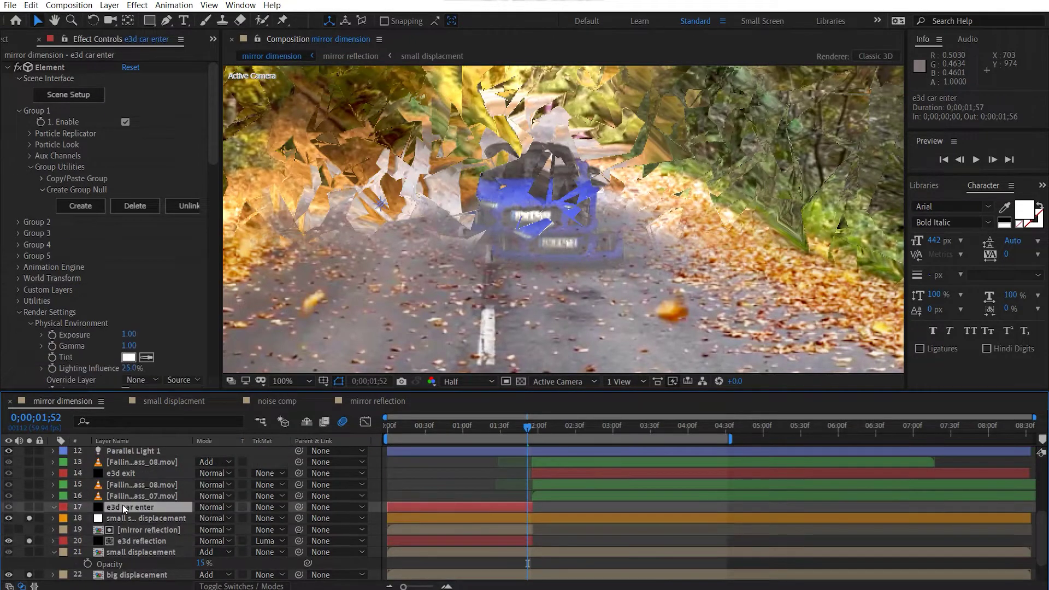
left_click(29, 507)
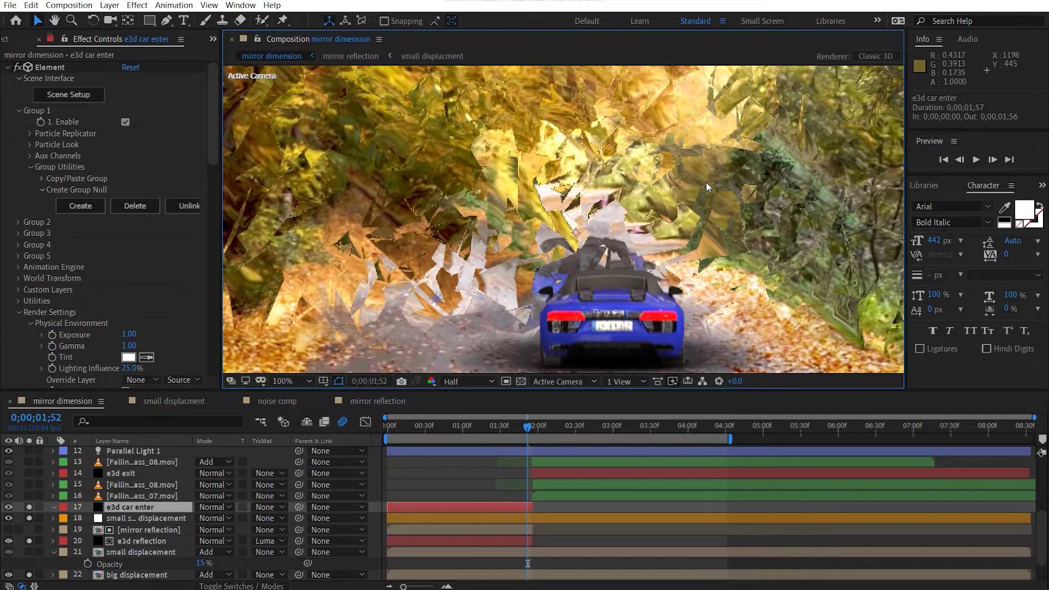
scroll(706, 182, "down", 2)
left_click(857, 186)
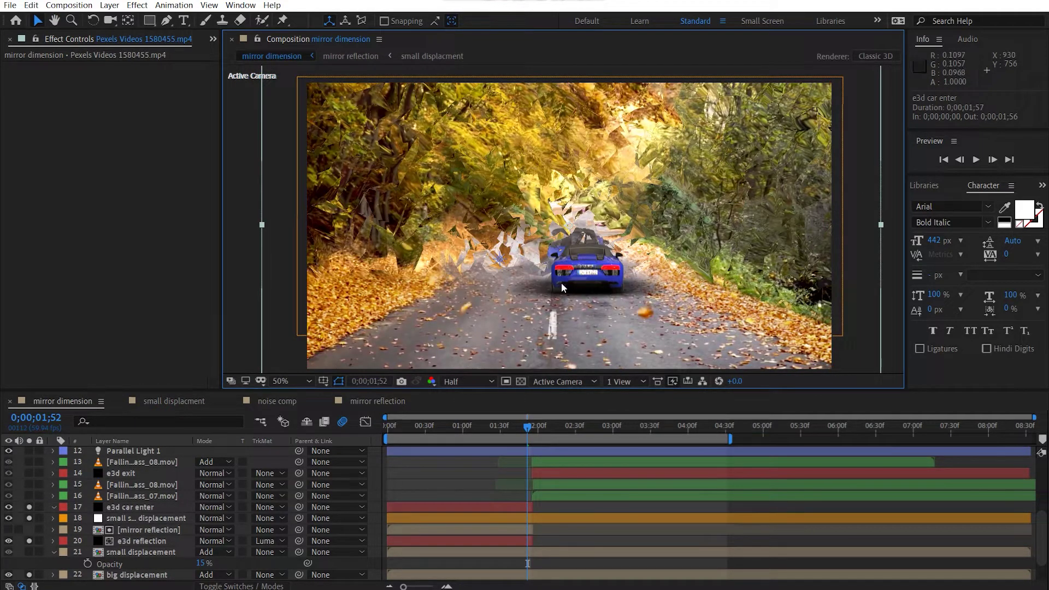
left_click(113, 509)
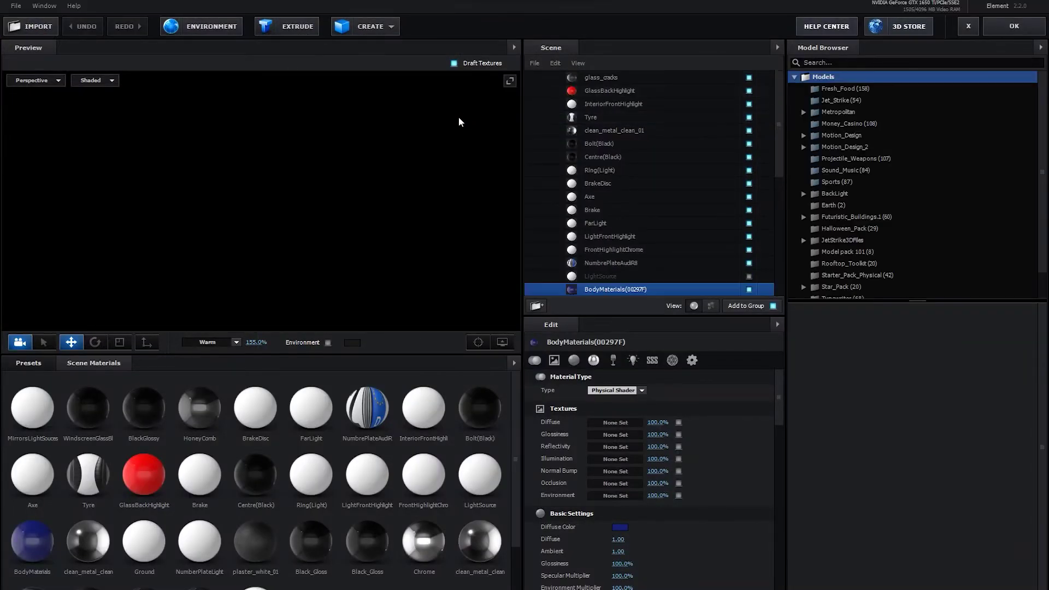
- Orbit the Element 3D preview, select Audi_R8_2017 and the Plane Model, and undo a trial plane lift
scroll(251, 277, "up", 3)
scroll(250, 277, "down", 4)
scroll(258, 266, "up", 2)
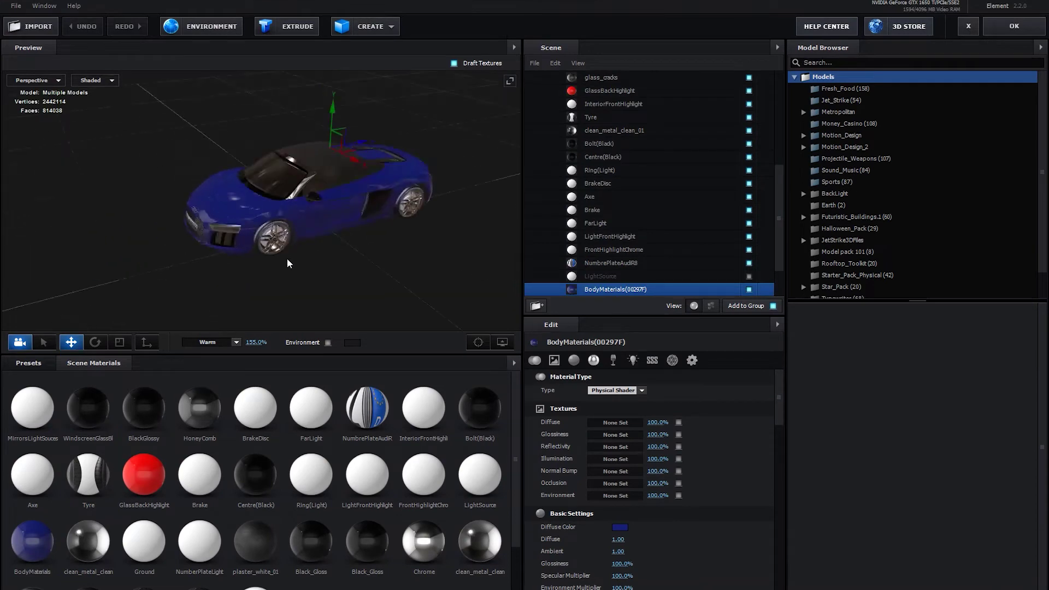
left_click_drag(286, 258, 30, 250)
scroll(601, 165, "up", 4)
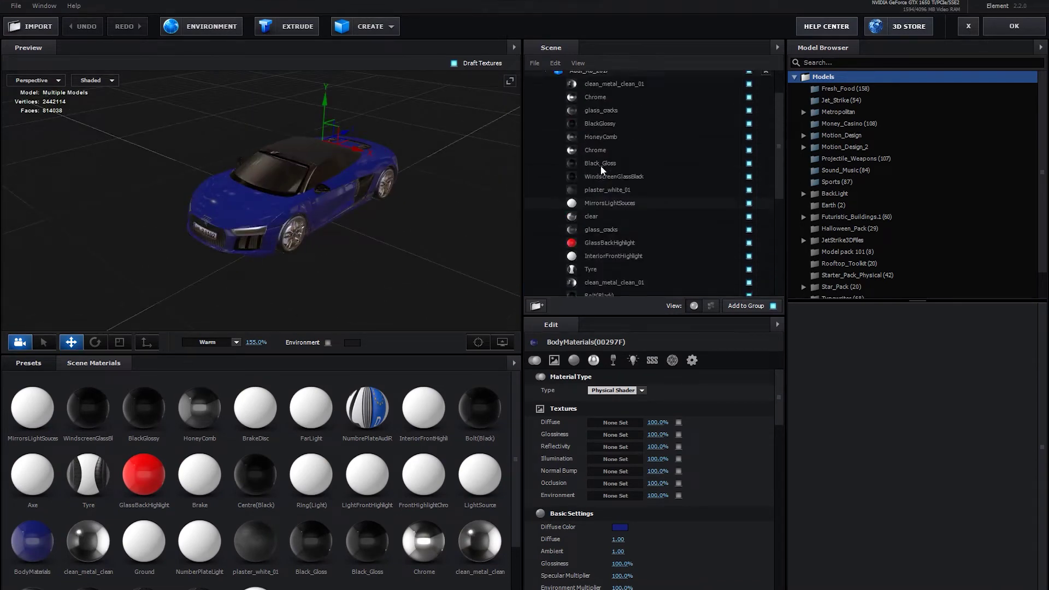
scroll(601, 166, "up", 2)
left_click(545, 117)
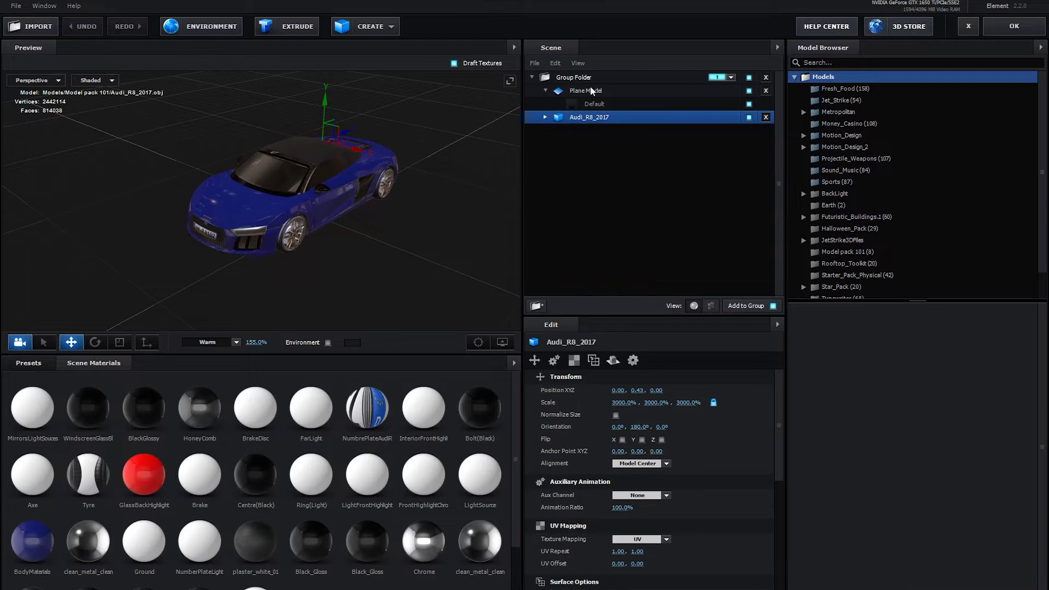
left_click(590, 91)
left_click_drag(320, 197, 318, 137)
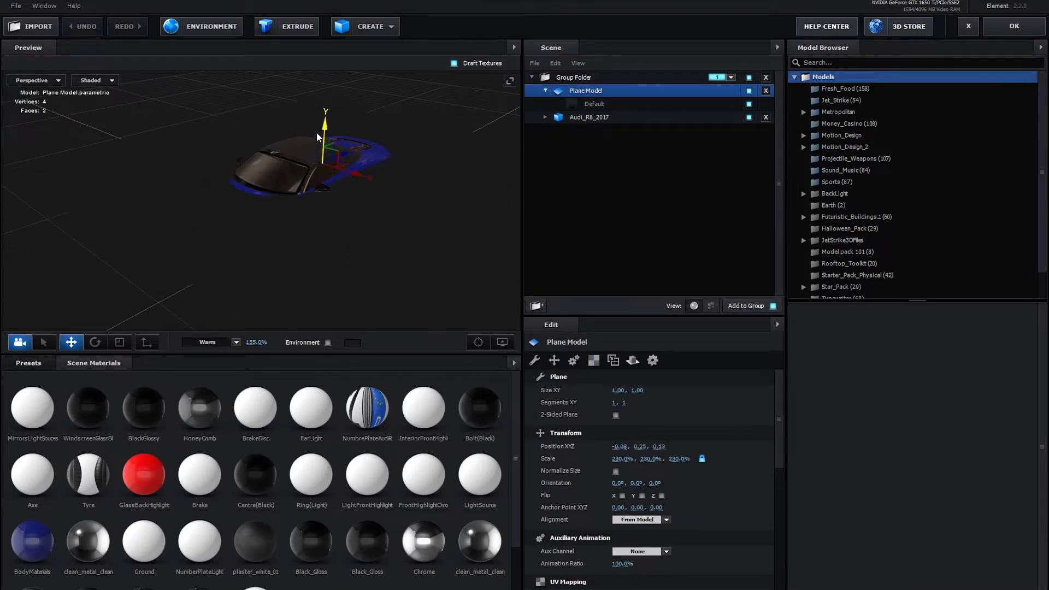
key("ctrl+z")
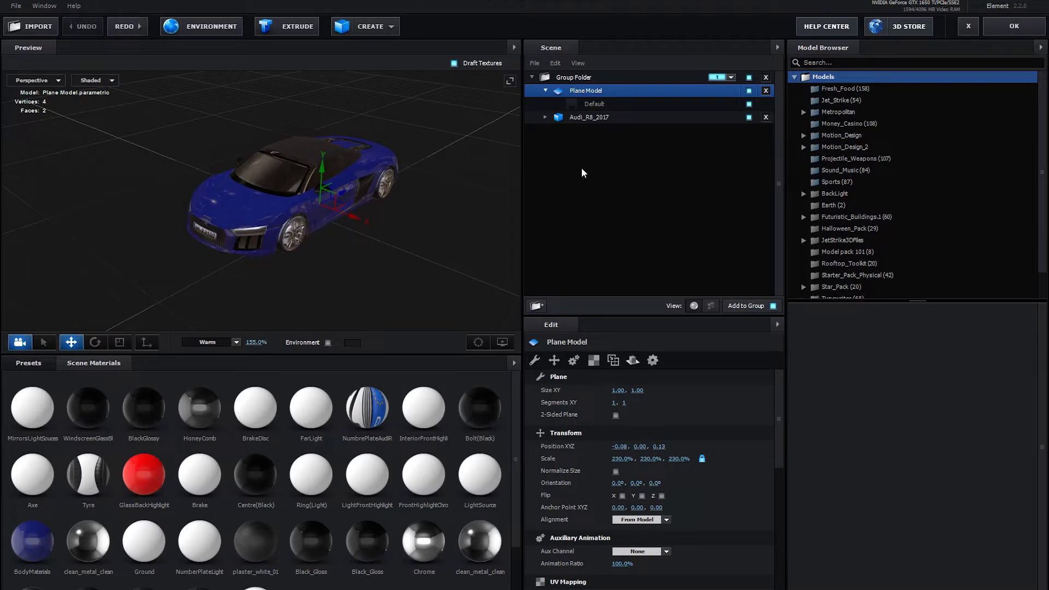
- Toggle Matte Shadow off and back on for the plane's Default material, check the car, and accept with OK
left_click(603, 103)
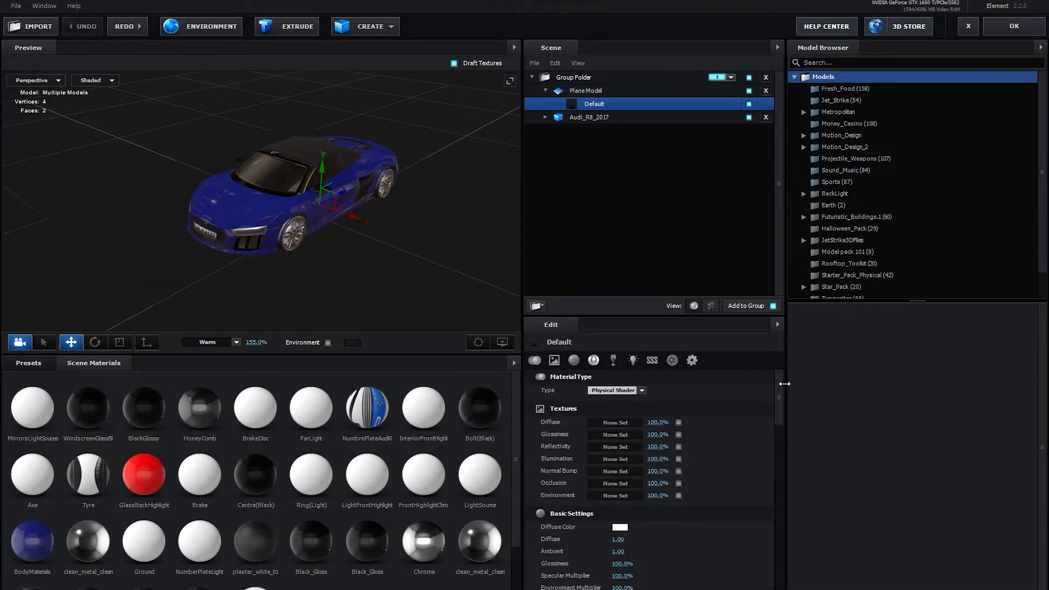
left_click_drag(781, 396, 780, 584)
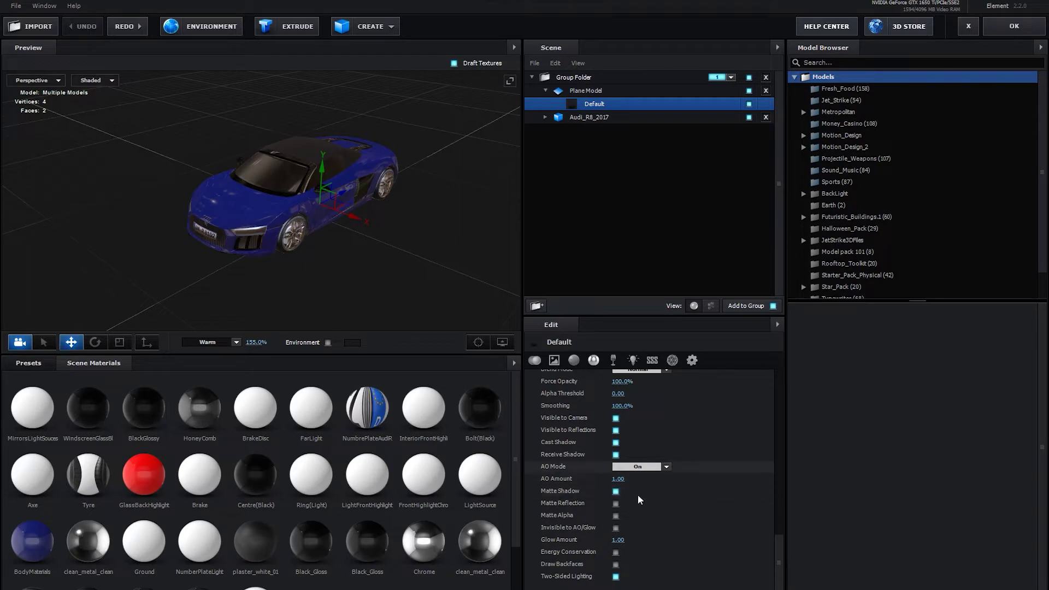
left_click(615, 492)
mouse_move(197, 264)
left_mouse_down()
mouse_move(241, 283)
mouse_move(304, 277)
mouse_move(297, 263)
mouse_move(215, 264)
left_mouse_up()
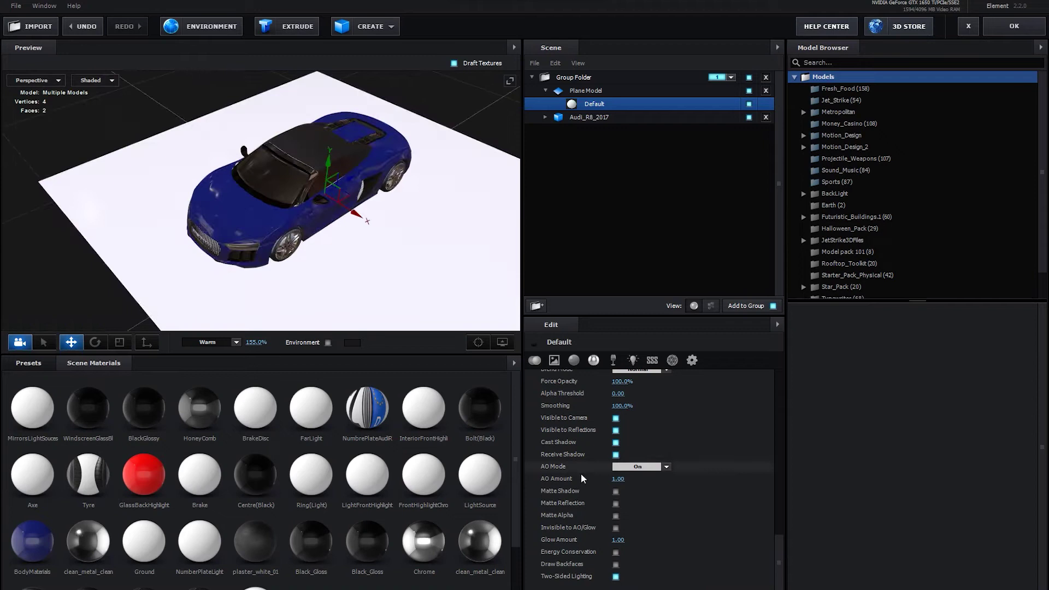
left_click(616, 491)
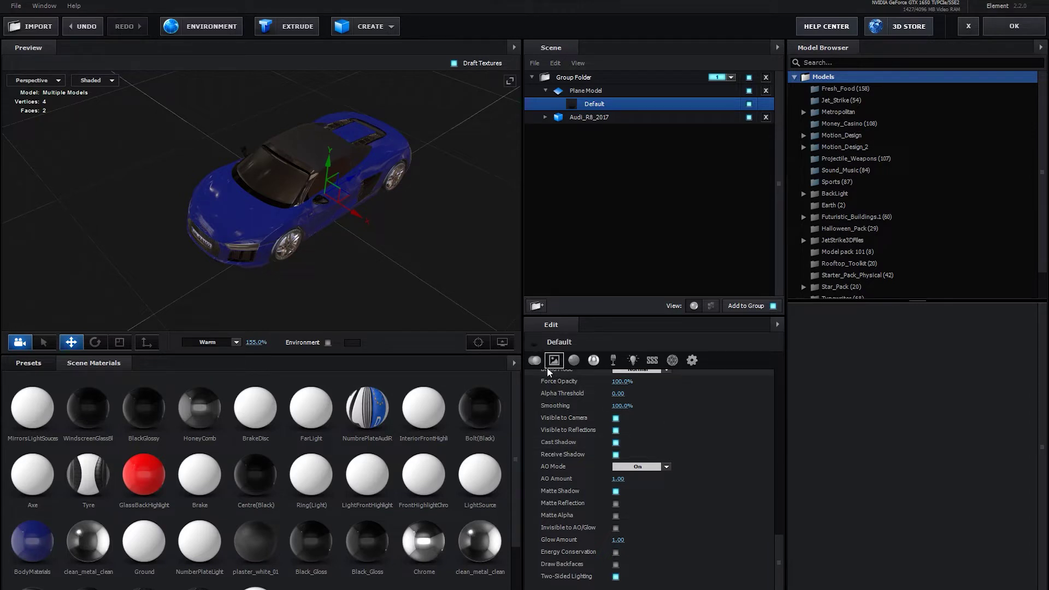
left_click_drag(434, 270, 460, 244)
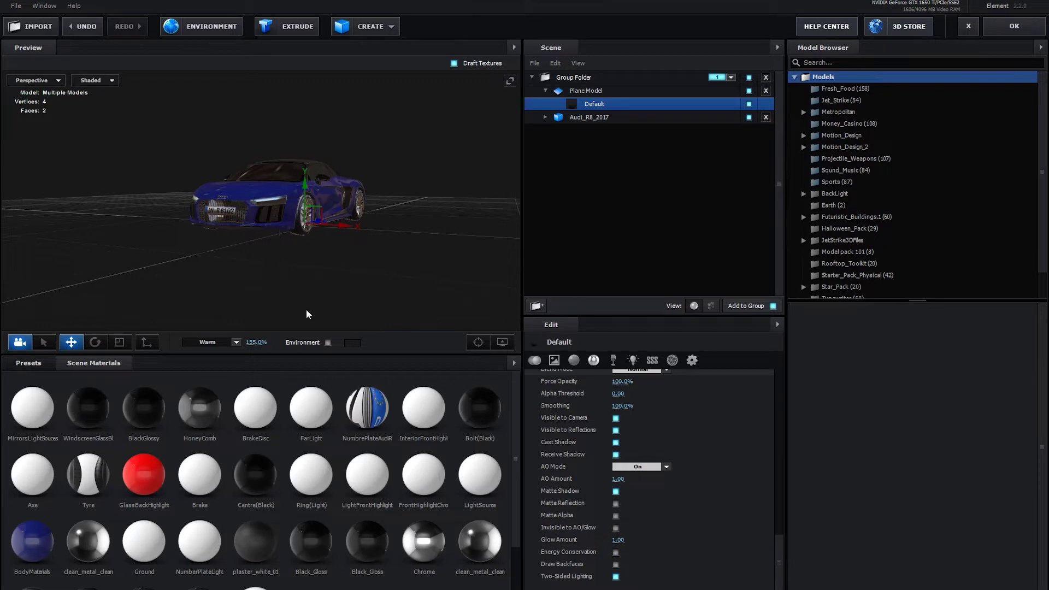
left_click(998, 24)
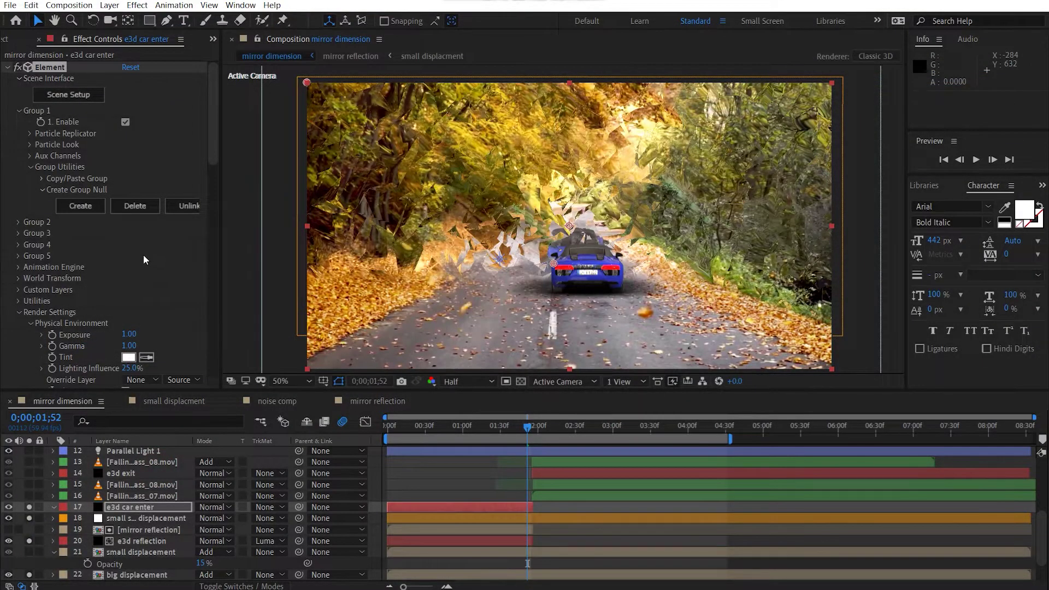
scroll(143, 255, "down", 5)
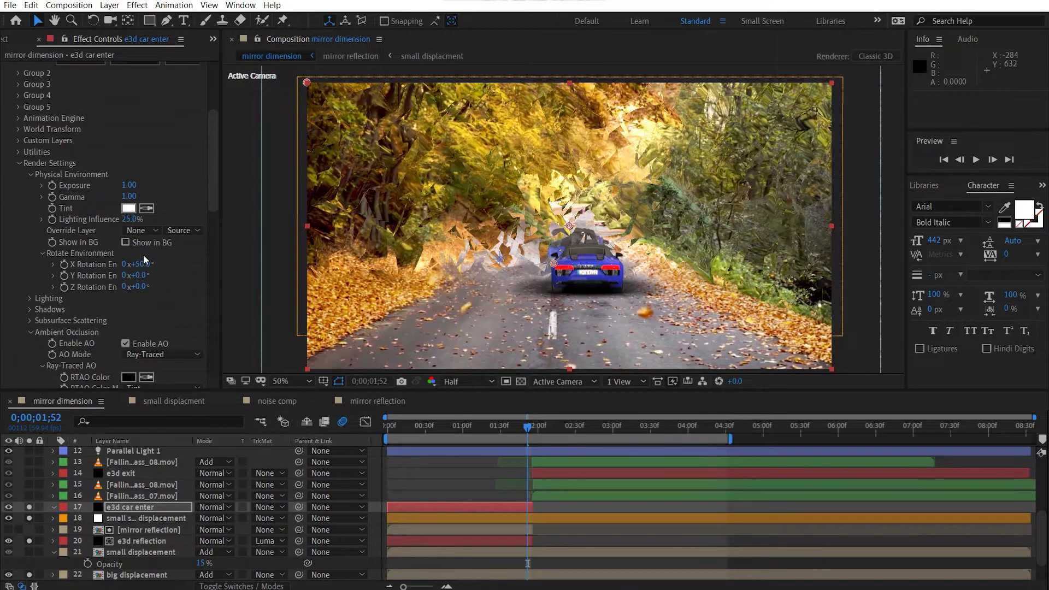
scroll(143, 255, "down", 1)
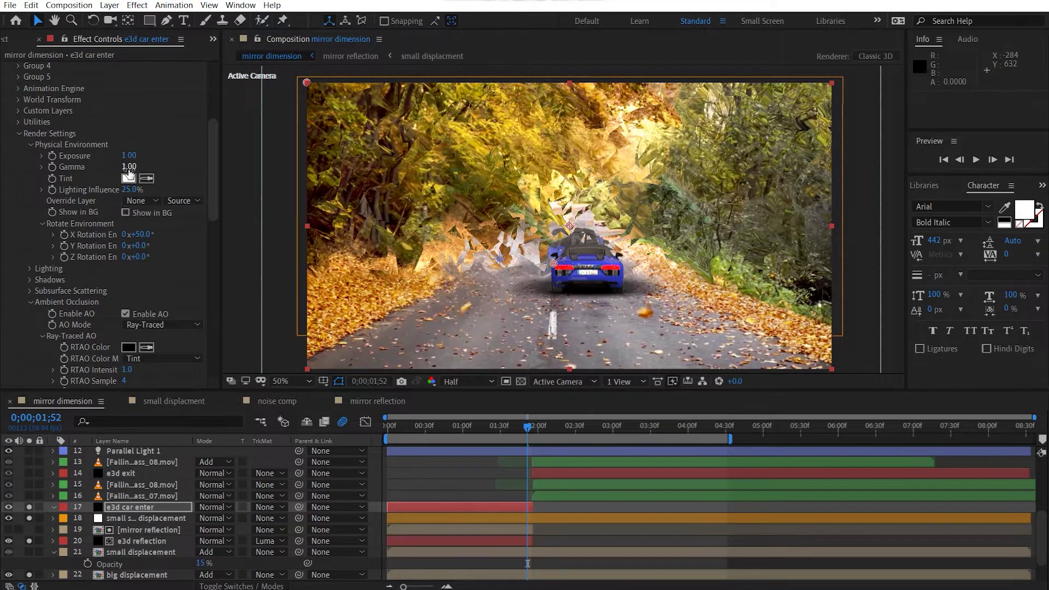
scroll(130, 181, "down", 3)
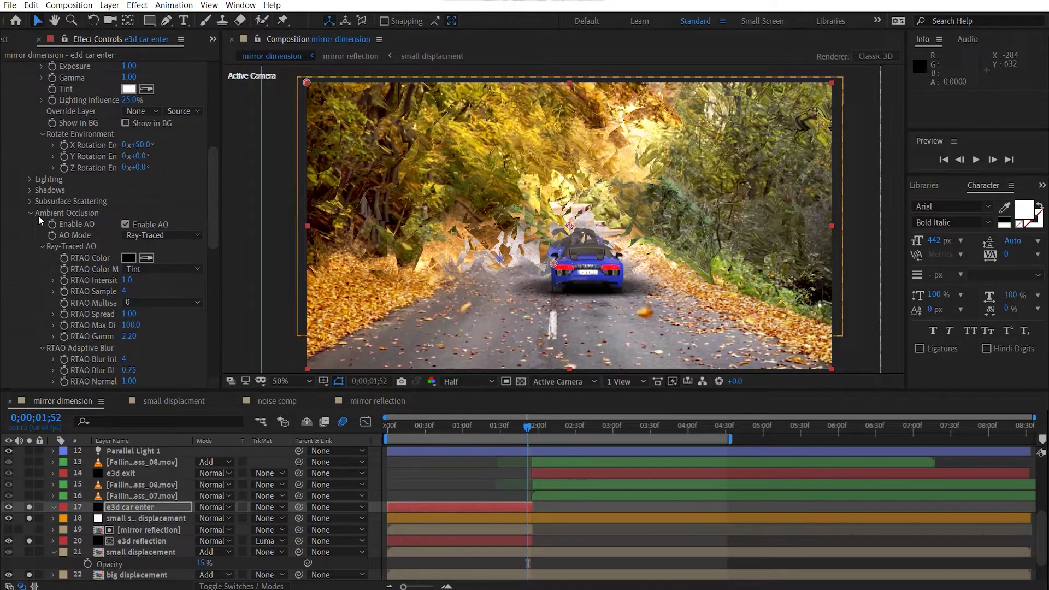
scroll(39, 215, "up", 2)
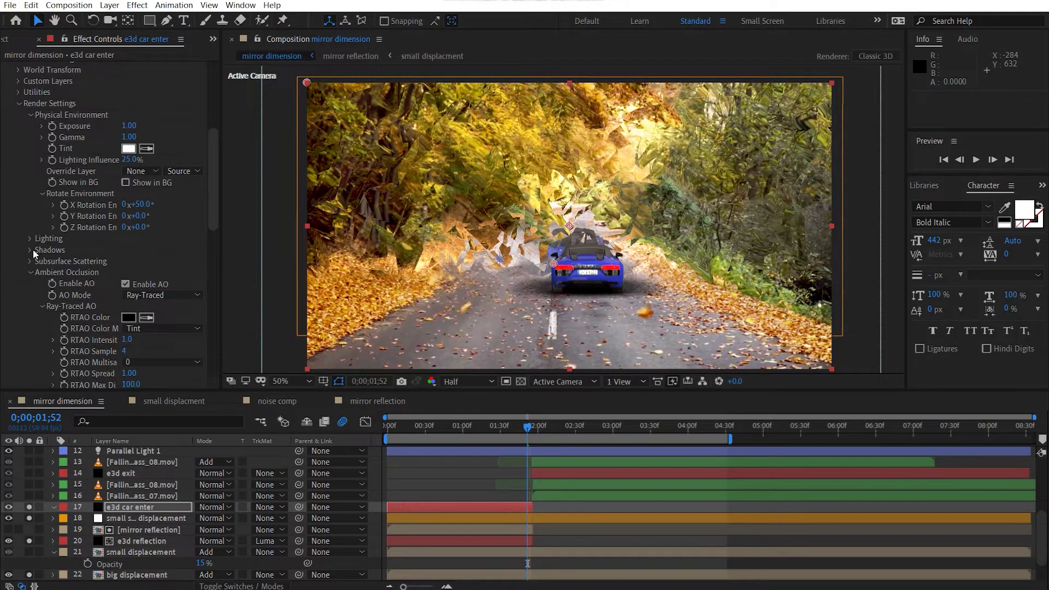
left_click(32, 249)
left_click(126, 262)
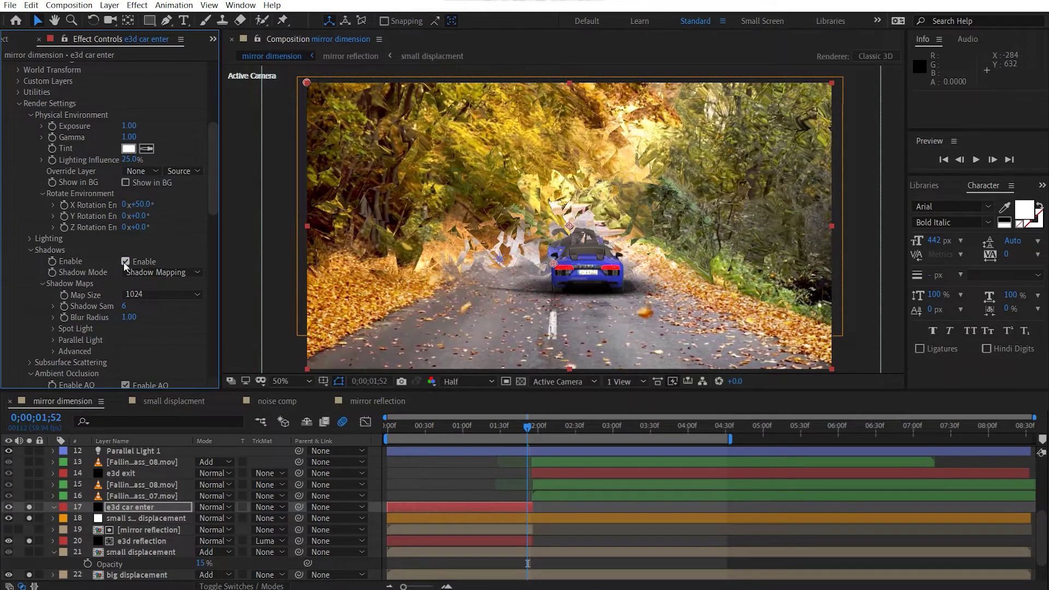
left_click(125, 262)
scroll(90, 293, "down", 10)
scroll(90, 292, "down", 10)
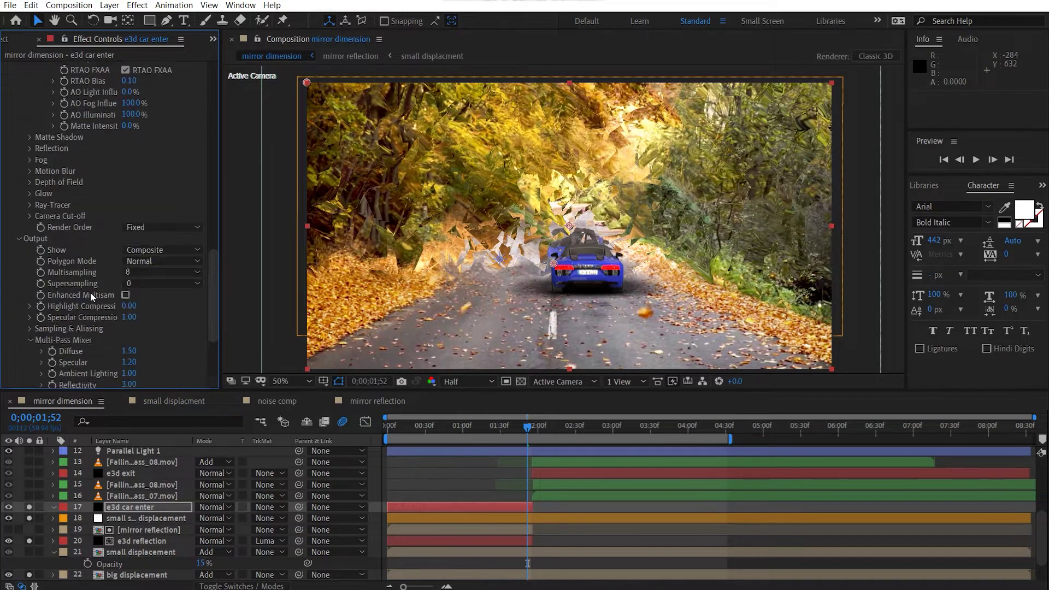
left_click(27, 142)
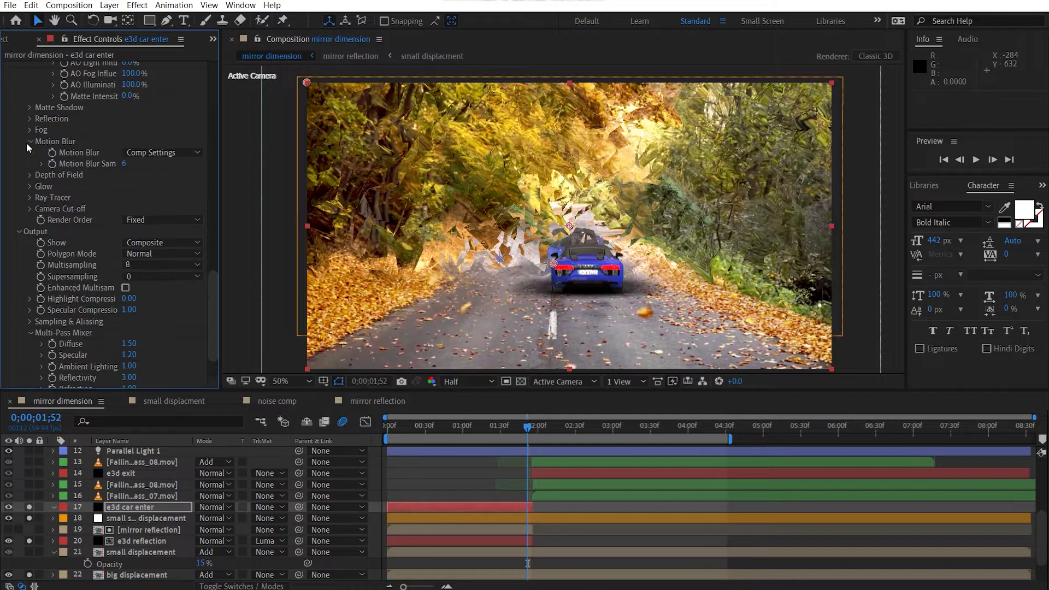
left_click(29, 142)
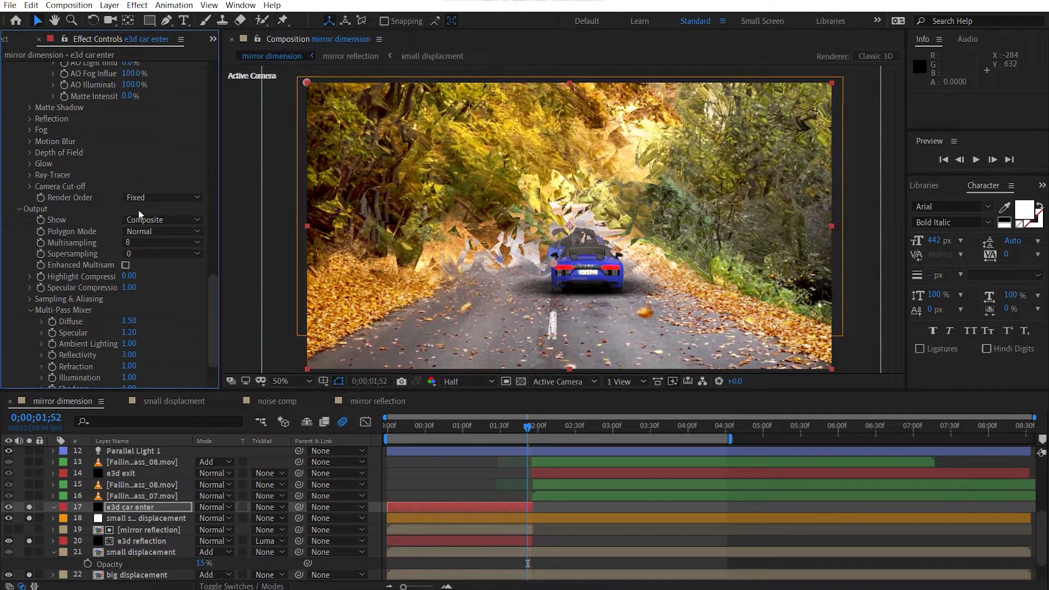
scroll(139, 213, "down", 1)
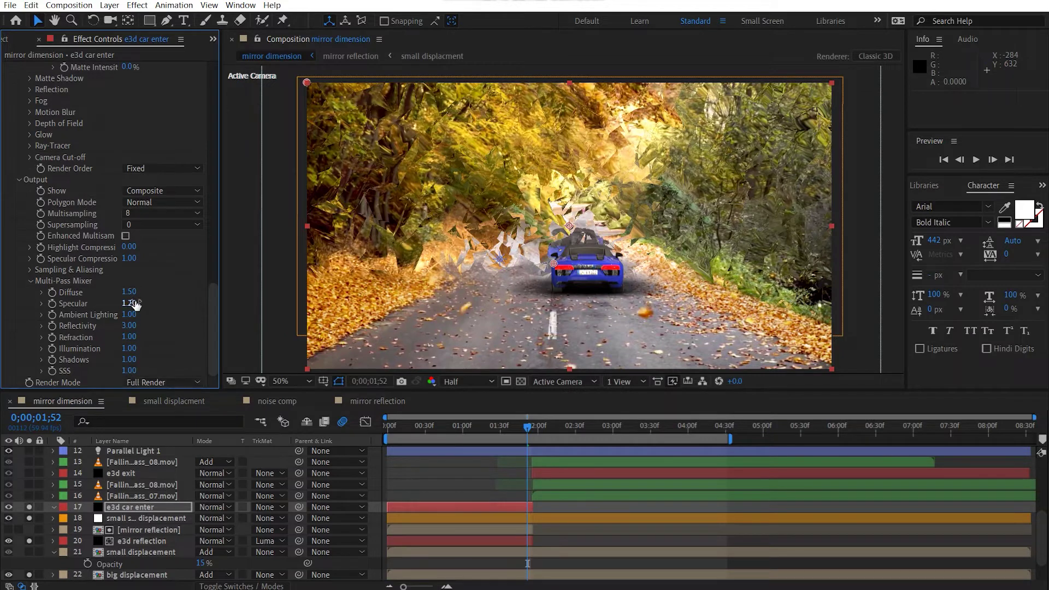
scroll(129, 342, "up", 10)
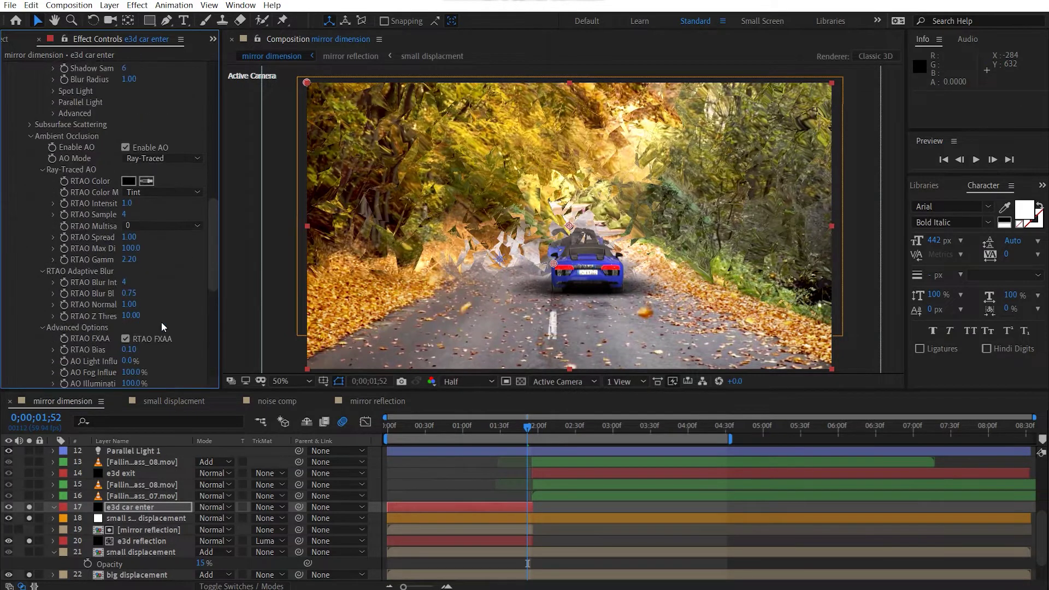
scroll(114, 283, "down", 10)
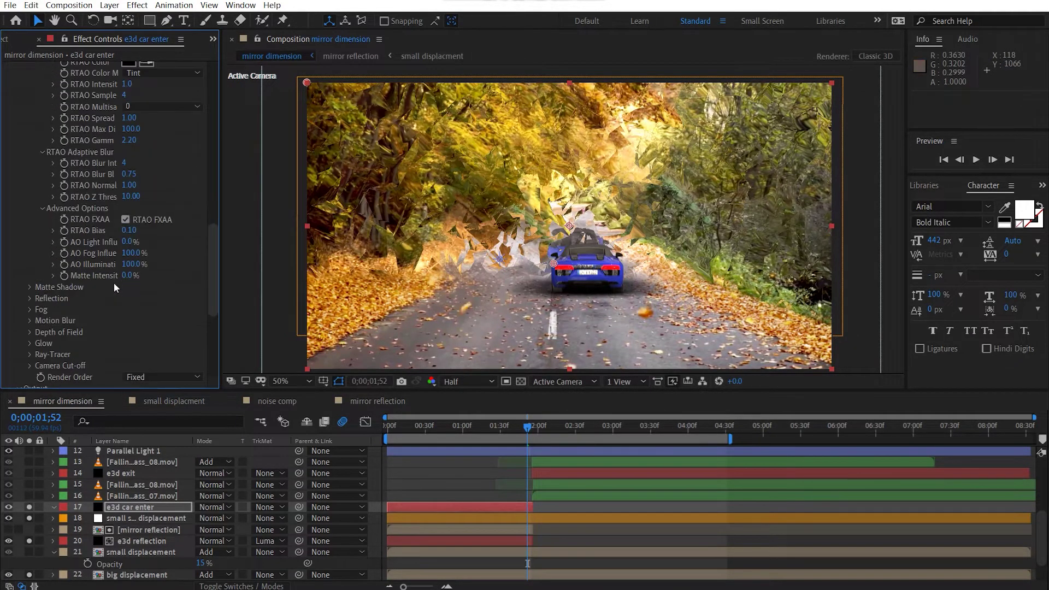
scroll(113, 290, "up", 15)
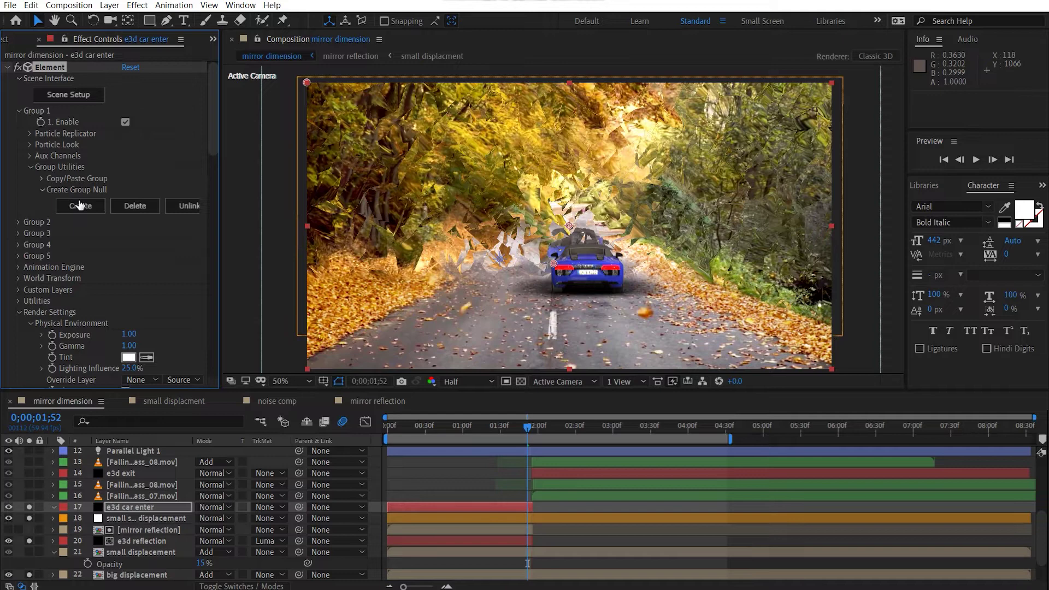
- Solo car entrance mobility, undoing a trial move so Position stays 903.8, 683.5, 122.2
scroll(123, 500, "up", 4)
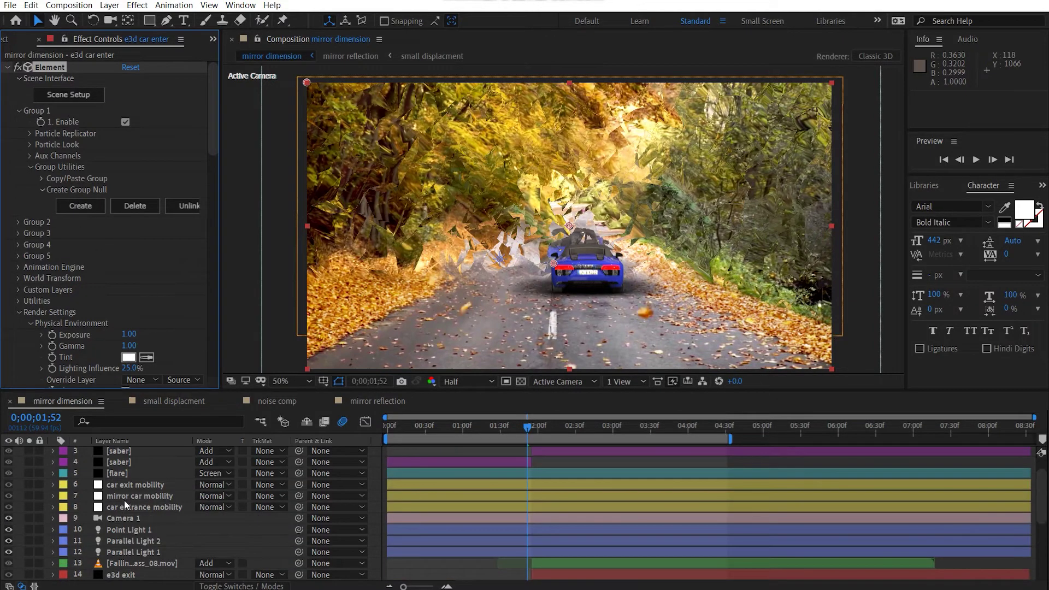
left_click(156, 507)
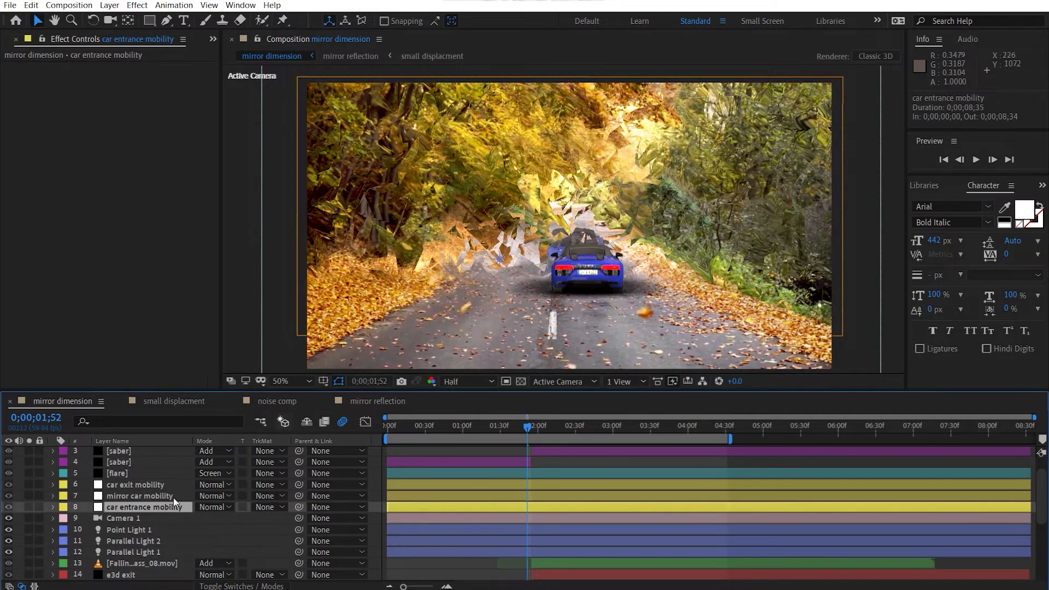
key("p")
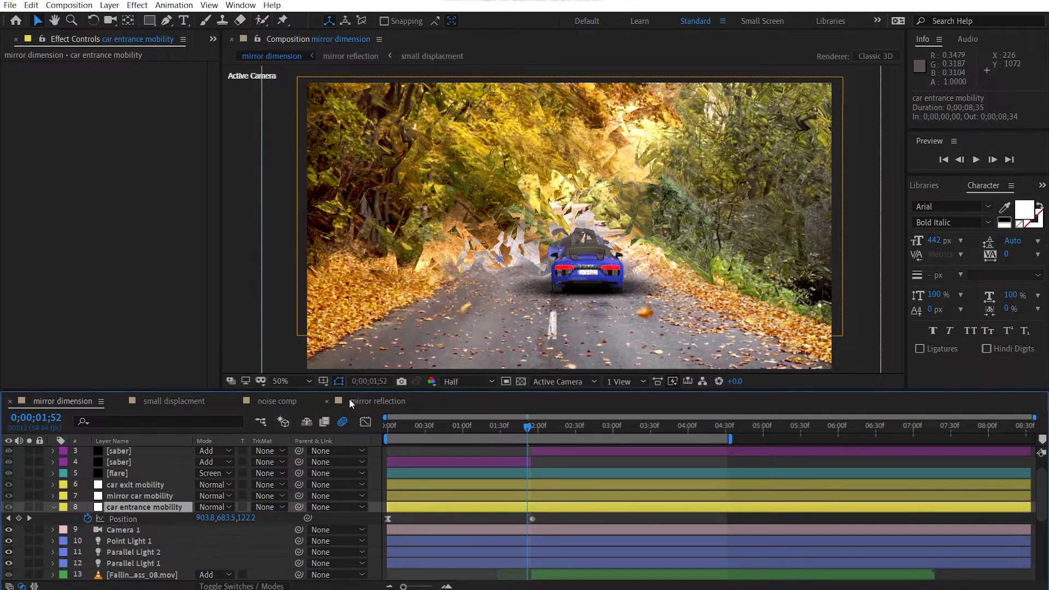
key("comma")
key("comma")
key("comma")
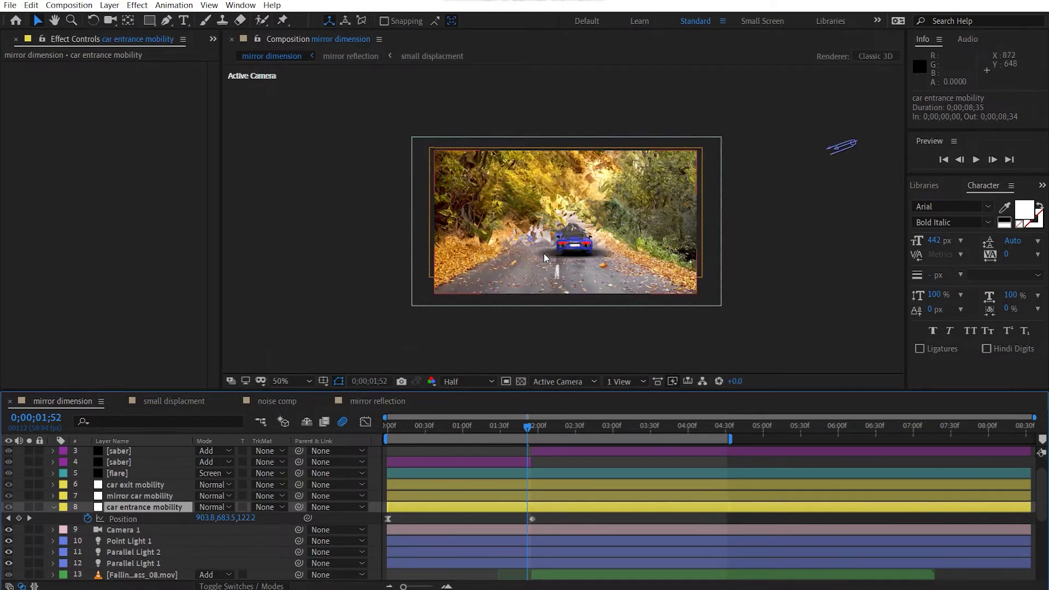
key("period")
key("period")
key("period")
left_click(28, 508)
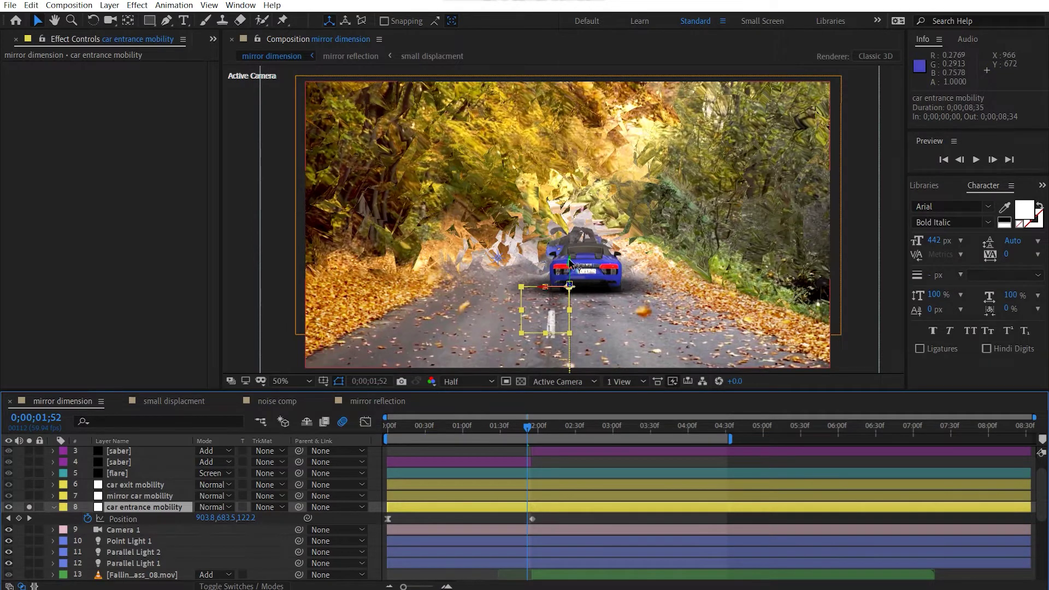
left_click_drag(567, 278, 572, 202)
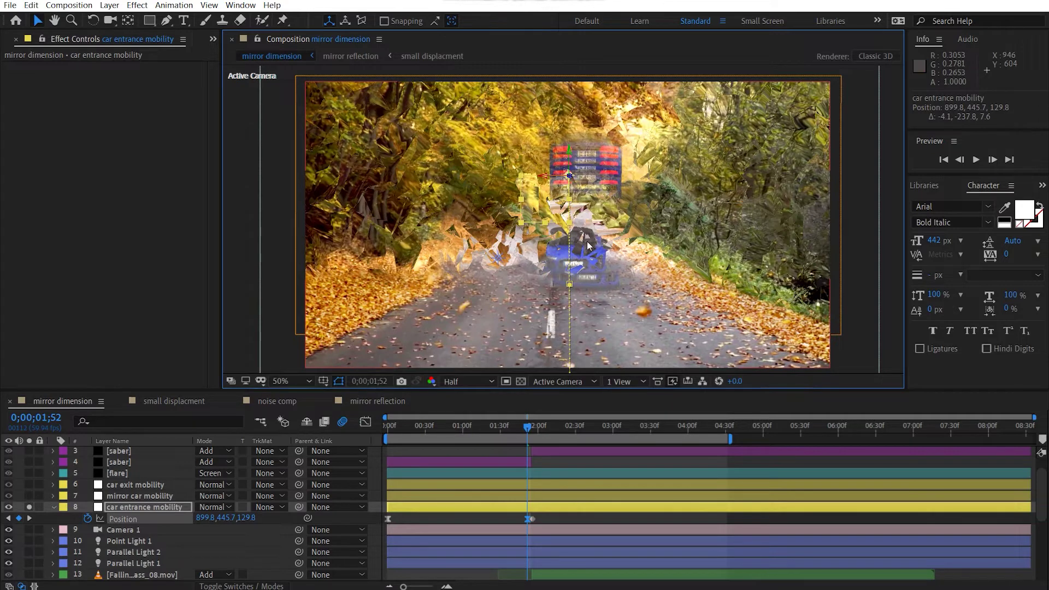
key("ctrl+z")
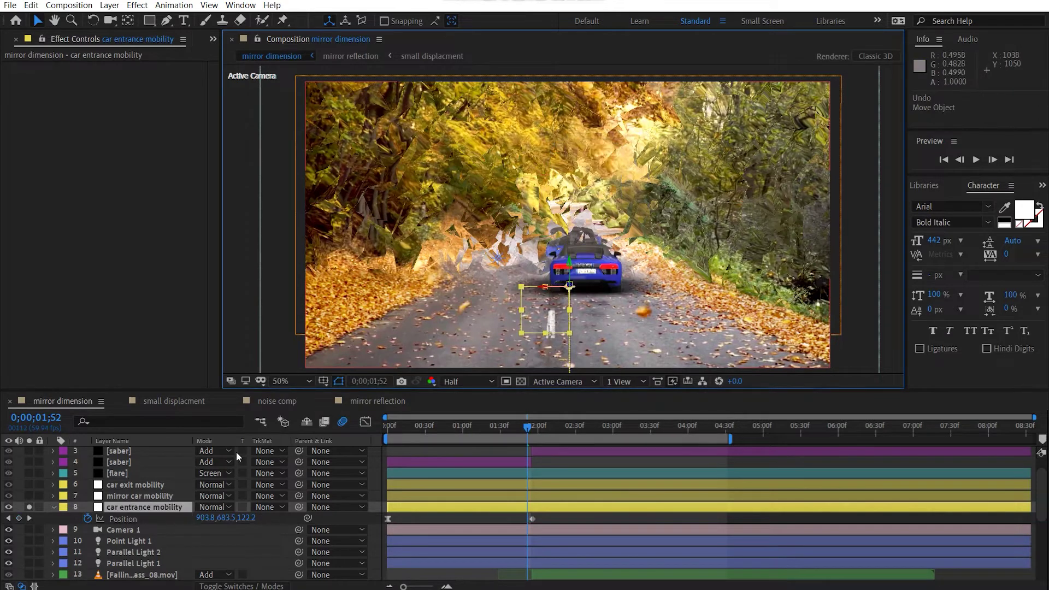
left_click(52, 508)
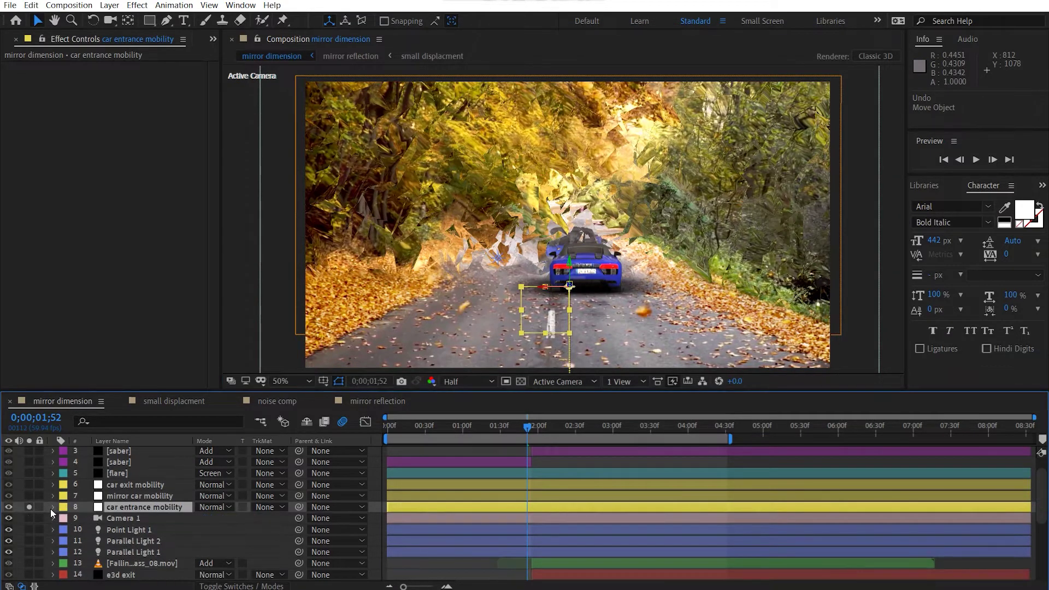
- Solo Point Light 1, Parallel Light 1, Parallel Light 2 and Camera 1 alongside car entrance mobility
scroll(115, 508, "down", 2)
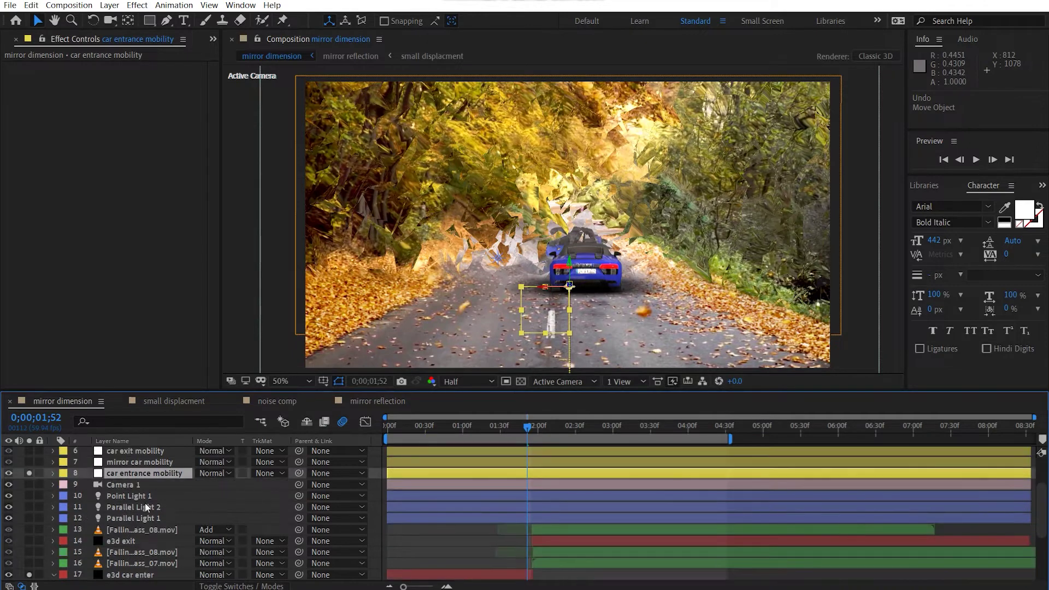
left_click(145, 496)
left_click(143, 507)
left_click(146, 518)
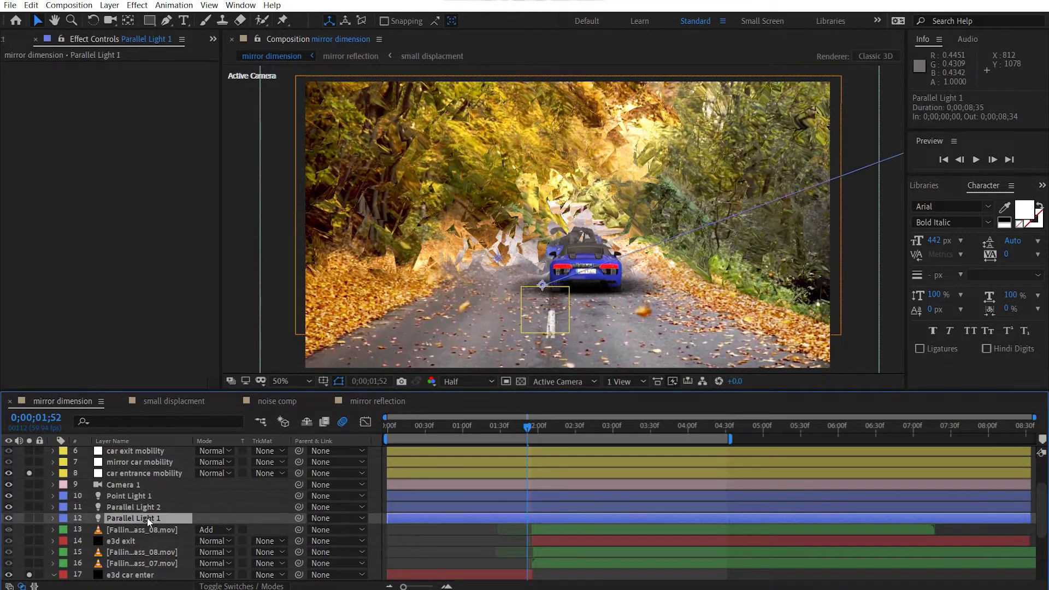
left_click(147, 505)
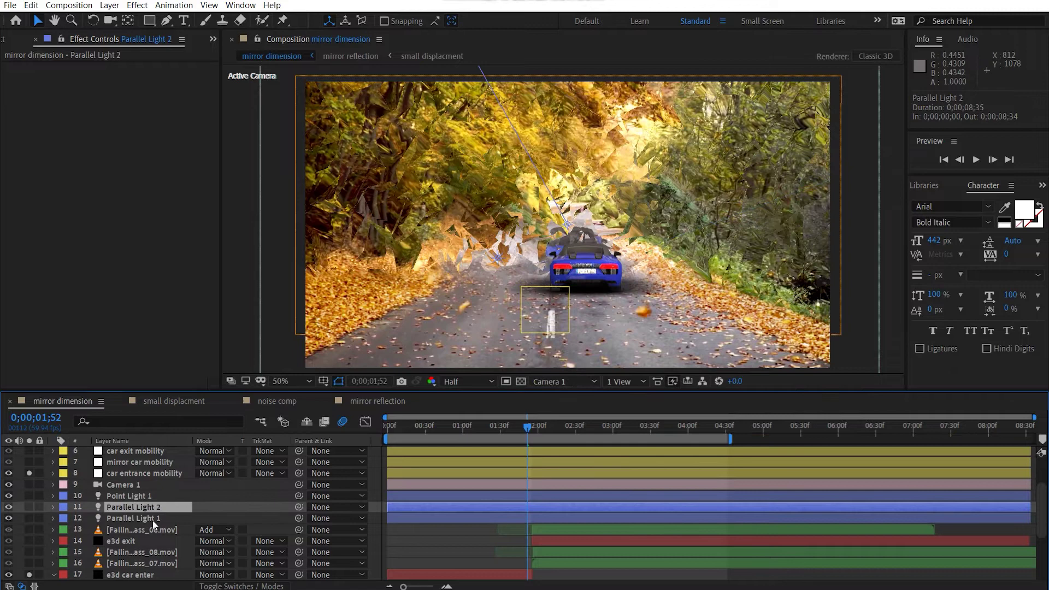
left_click(123, 498)
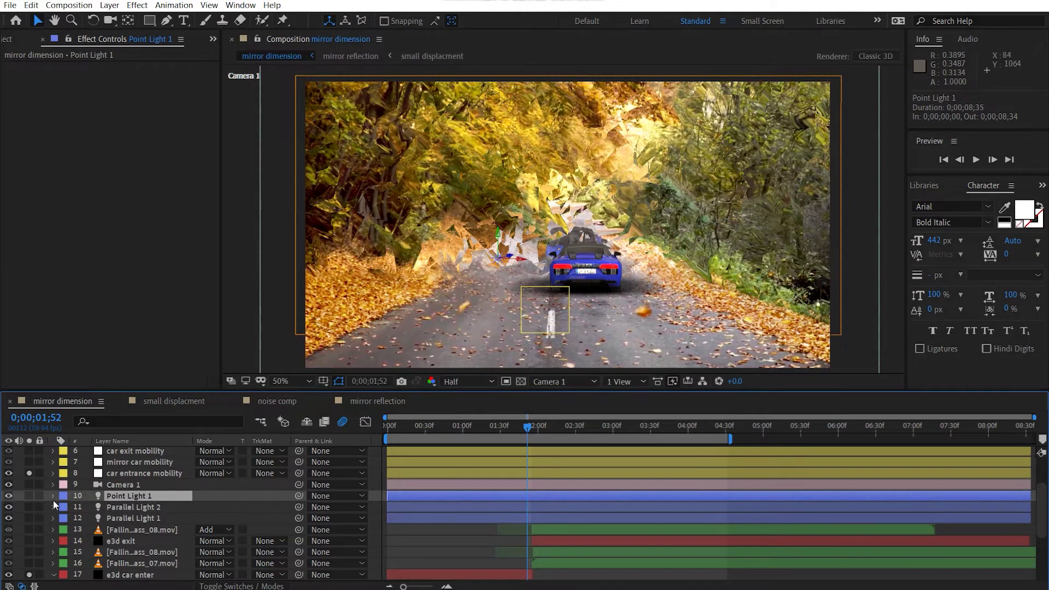
left_click_drag(30, 496, 28, 517)
left_click(27, 485)
scroll(196, 535, "down", 1)
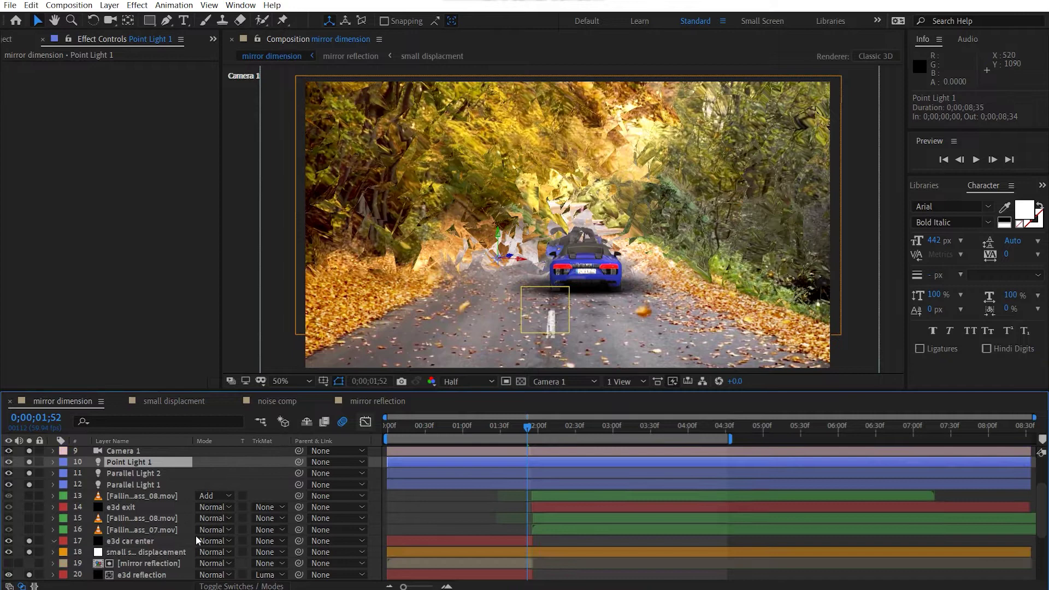
scroll(197, 536, "down", 1)
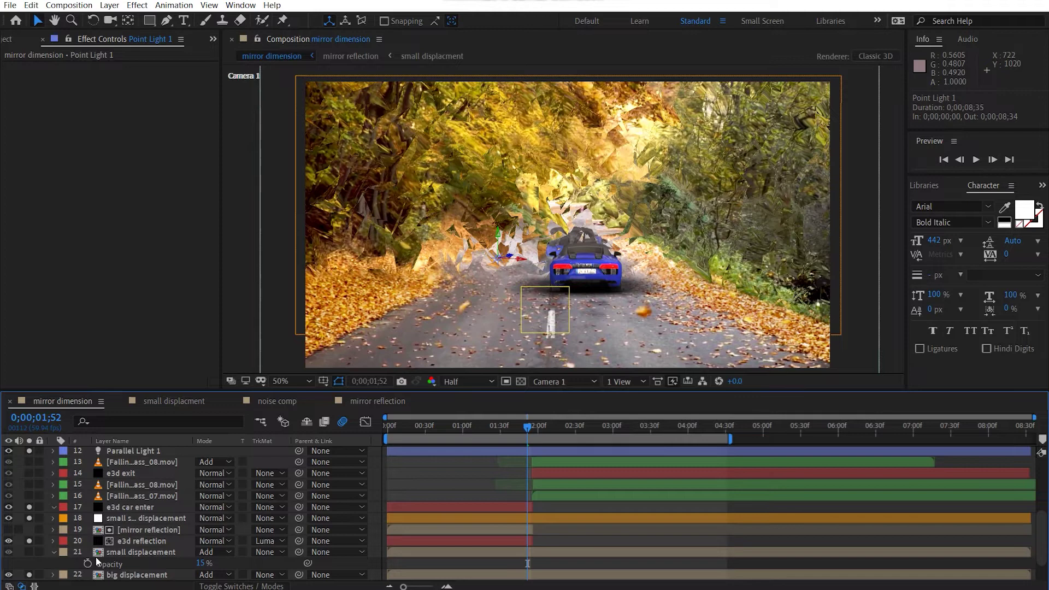
- Inspect e3d car enter's Element settings, scrub the entrance to 0;00;01;36, then select e3d exit
left_click(120, 507)
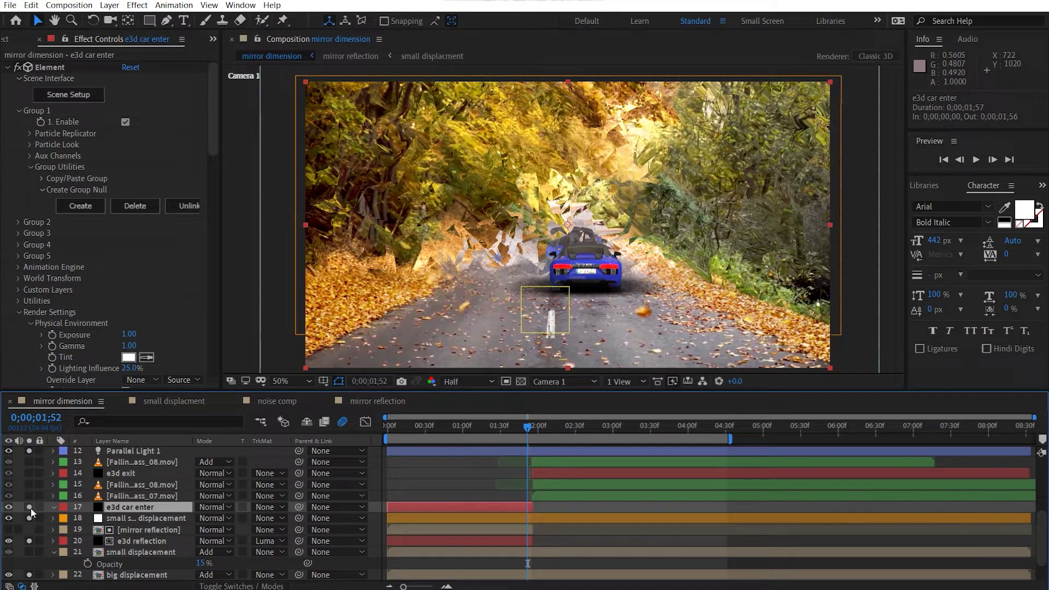
scroll(42, 508, "up", 4)
left_click(126, 507)
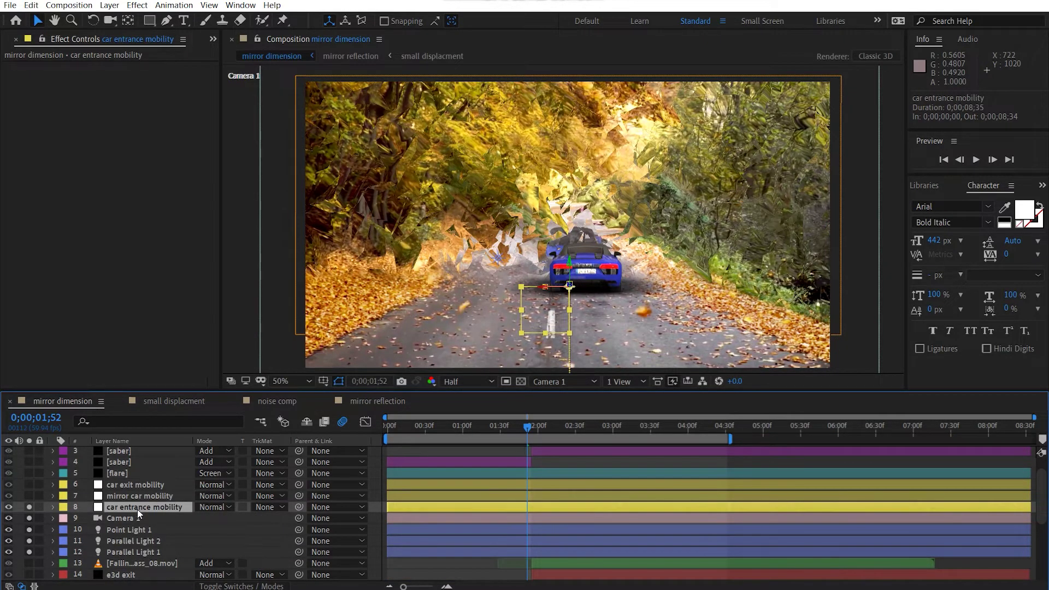
scroll(127, 514, "down", 4)
left_click(119, 507)
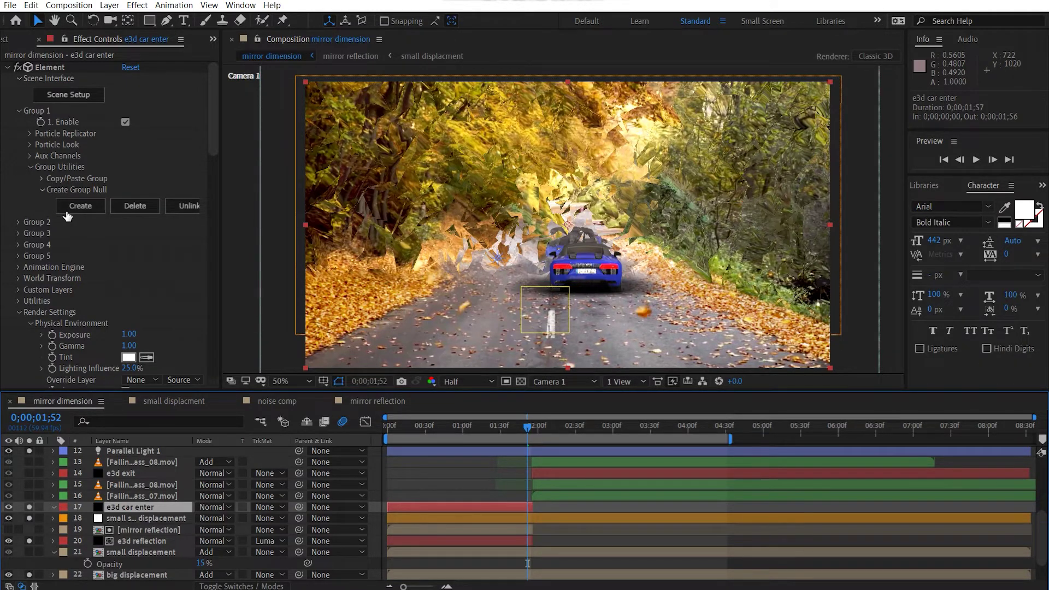
scroll(146, 484, "up", 3)
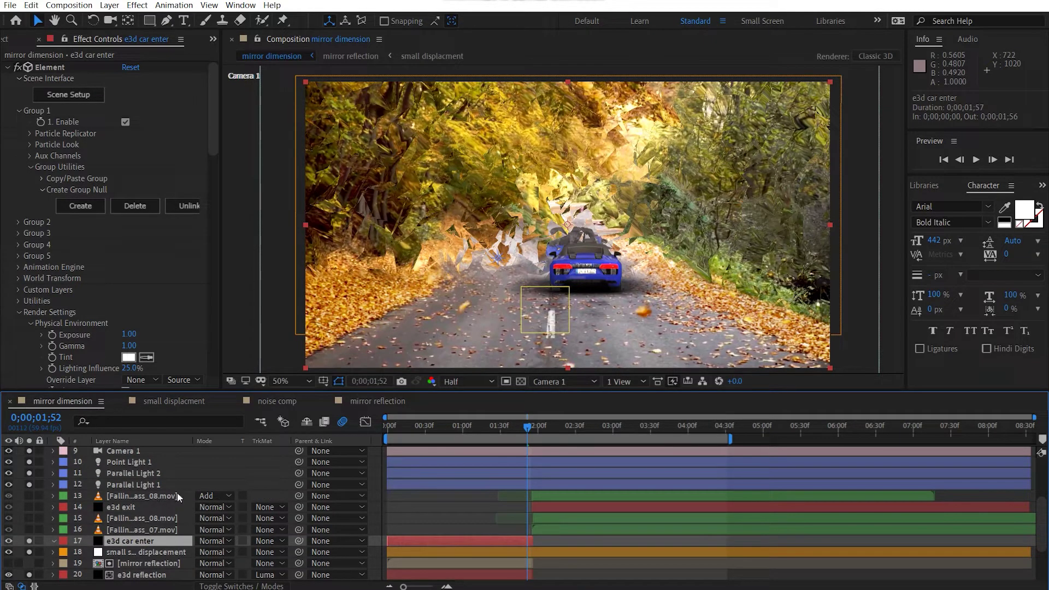
left_click_drag(392, 431, 506, 435)
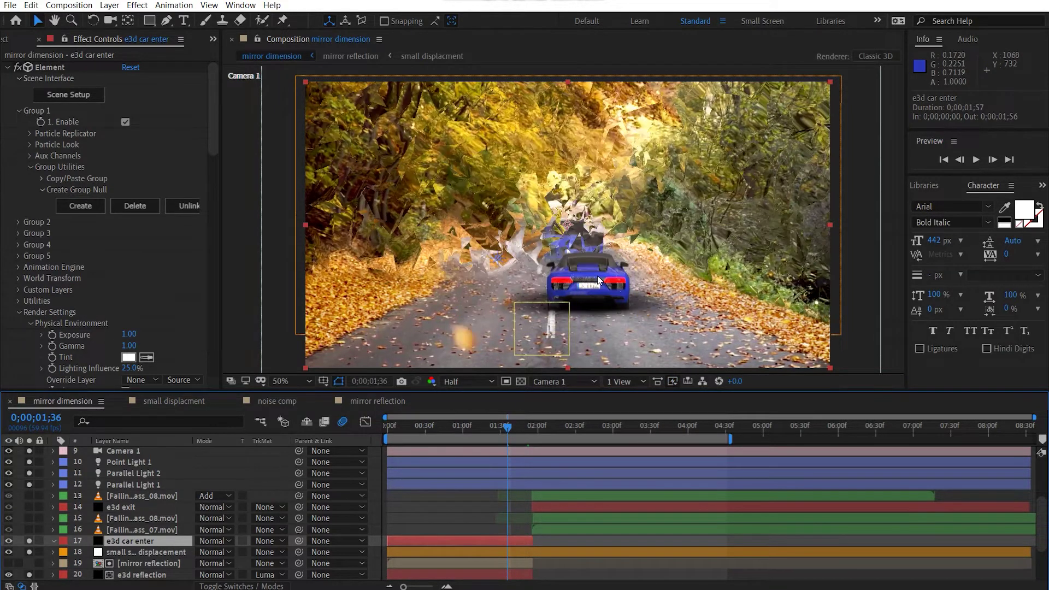
left_click(127, 510)
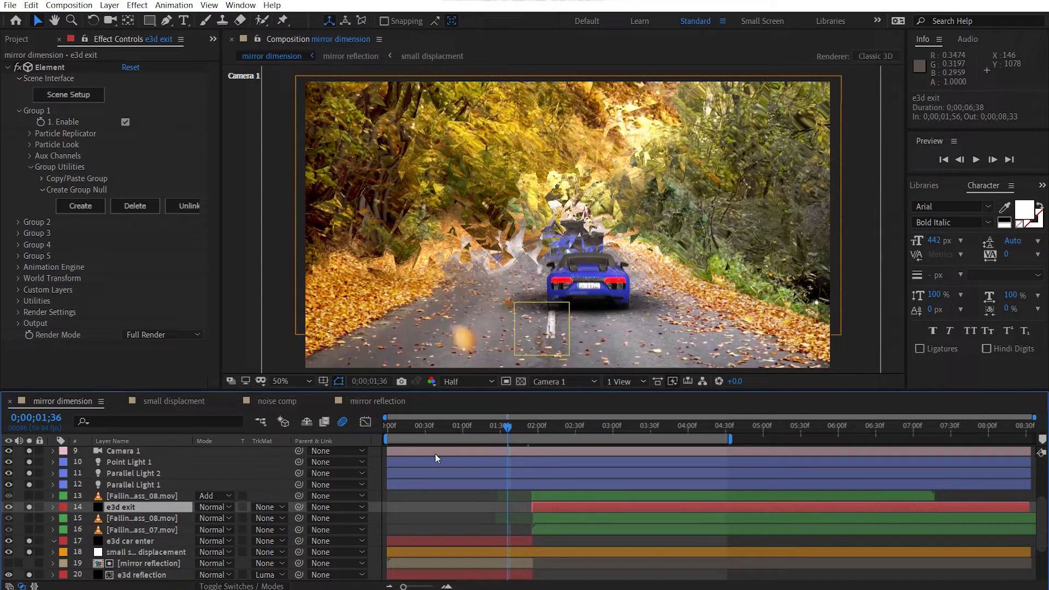
- Move the playhead to 0;00;02;08, then 0;00;02;23, and select the car exit mobility layer
left_click_drag(501, 426, 545, 426)
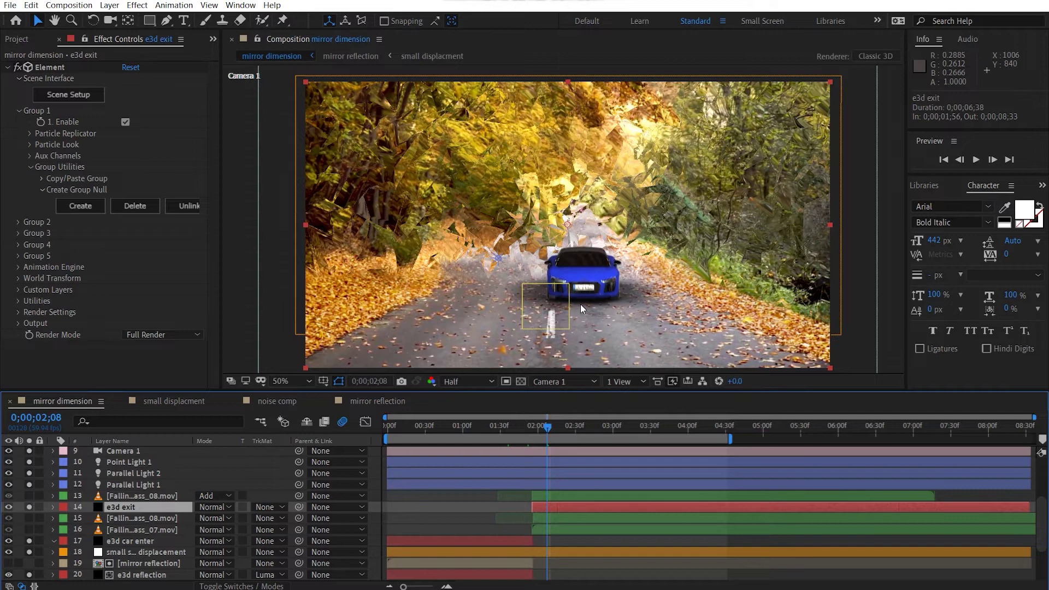
left_click(564, 419)
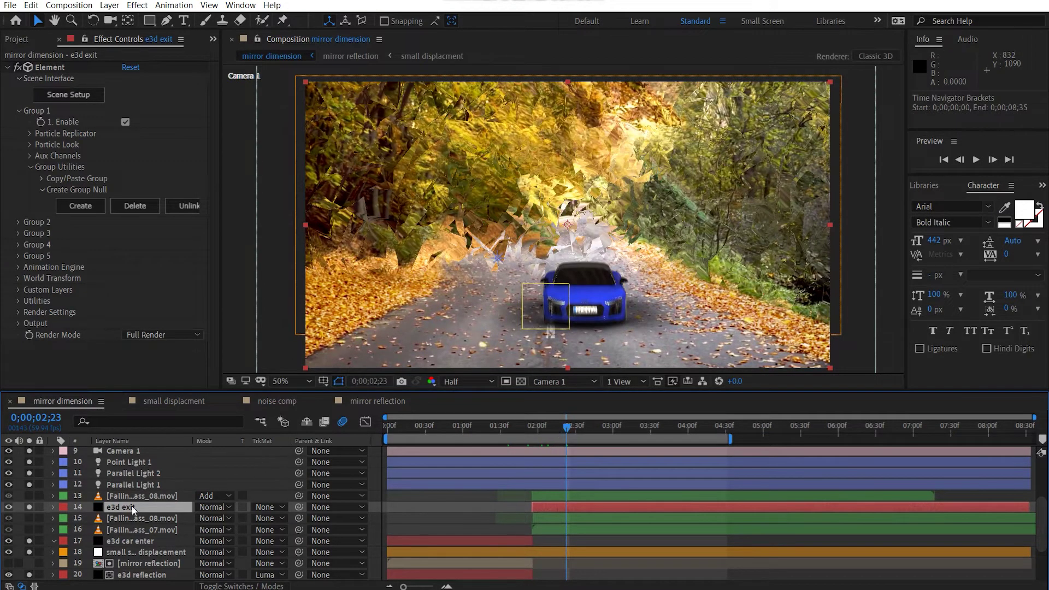
scroll(129, 507, "up", 4)
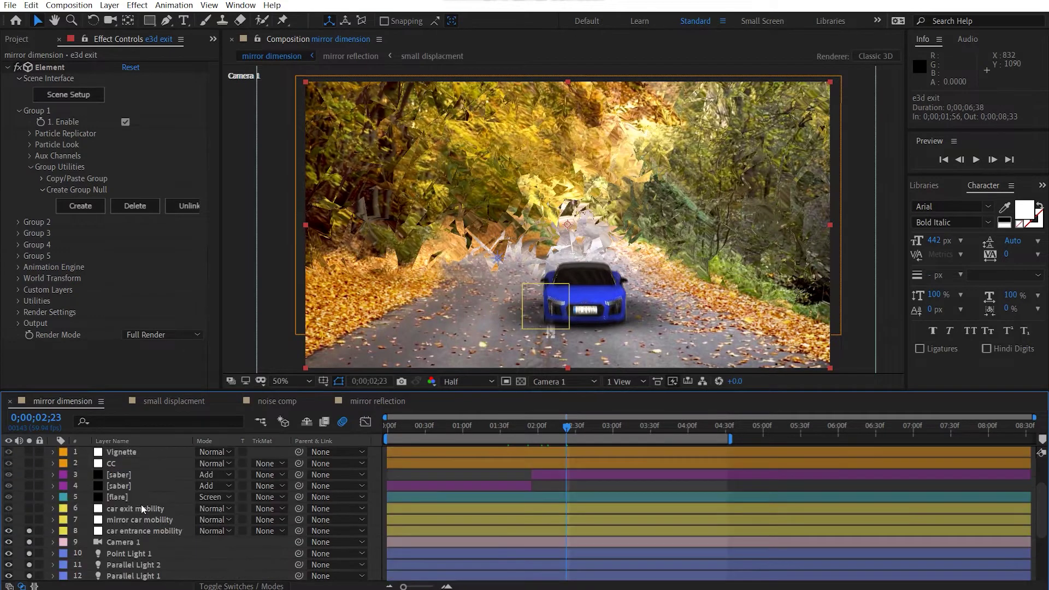
left_click(131, 510)
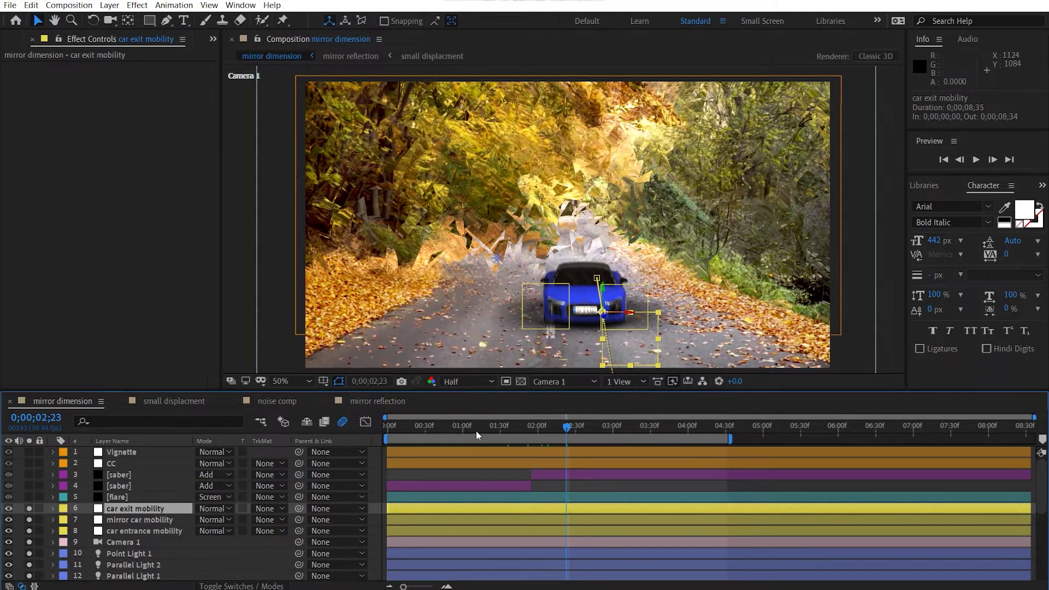
- Jump to frame 0;00;00;14, before the car appears
left_click(404, 430)
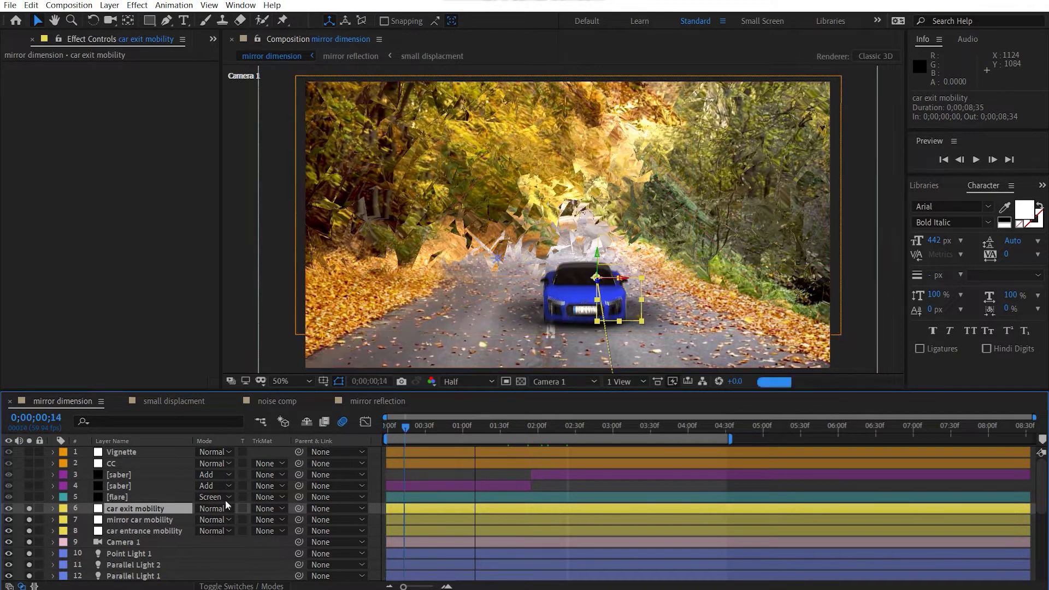
scroll(226, 500, "down", 5)
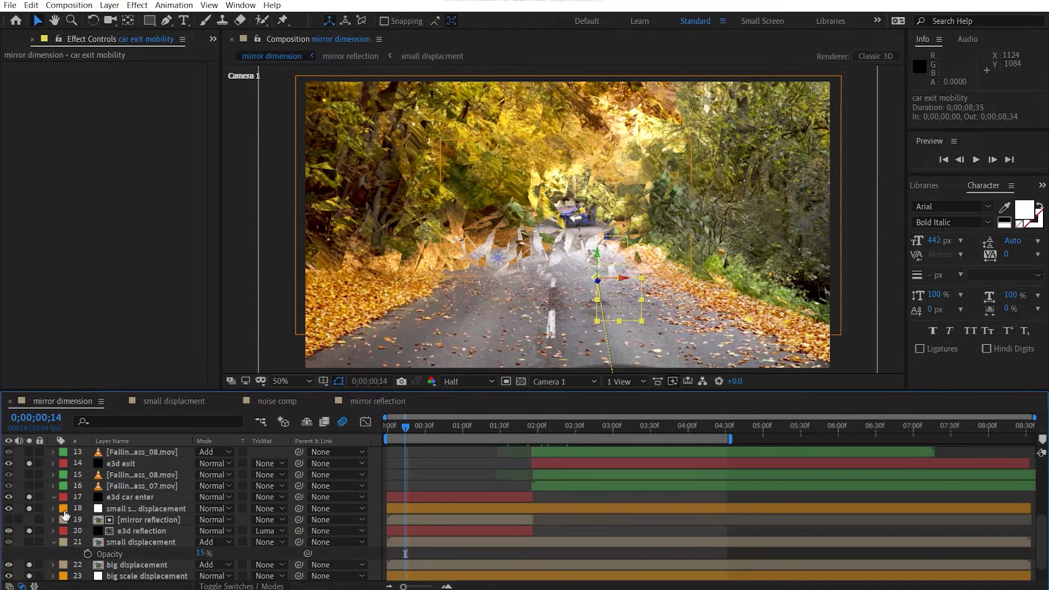
scroll(208, 504, "up", 4)
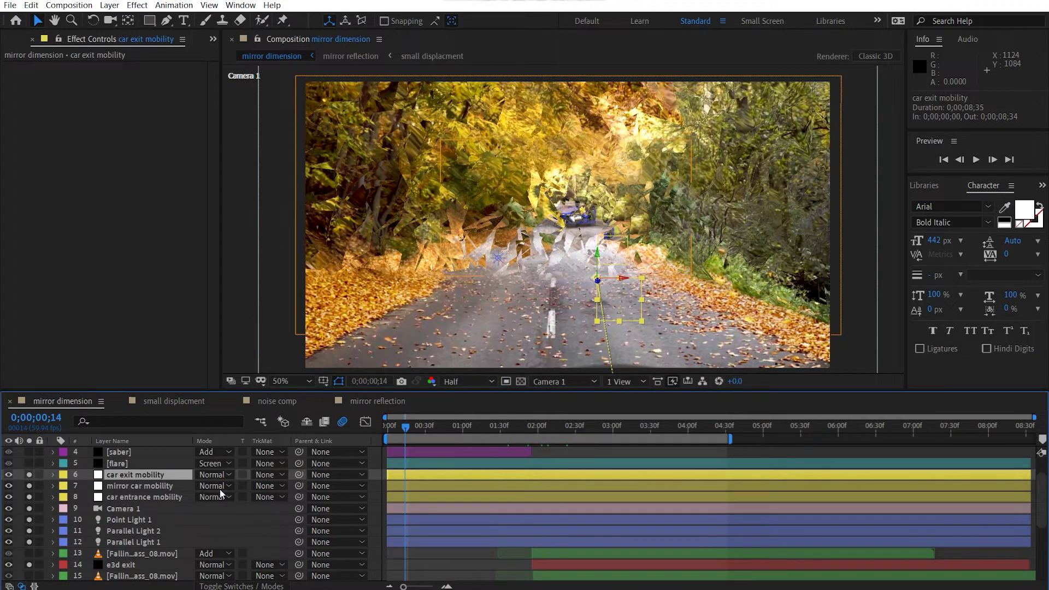
scroll(216, 490, "up", 2)
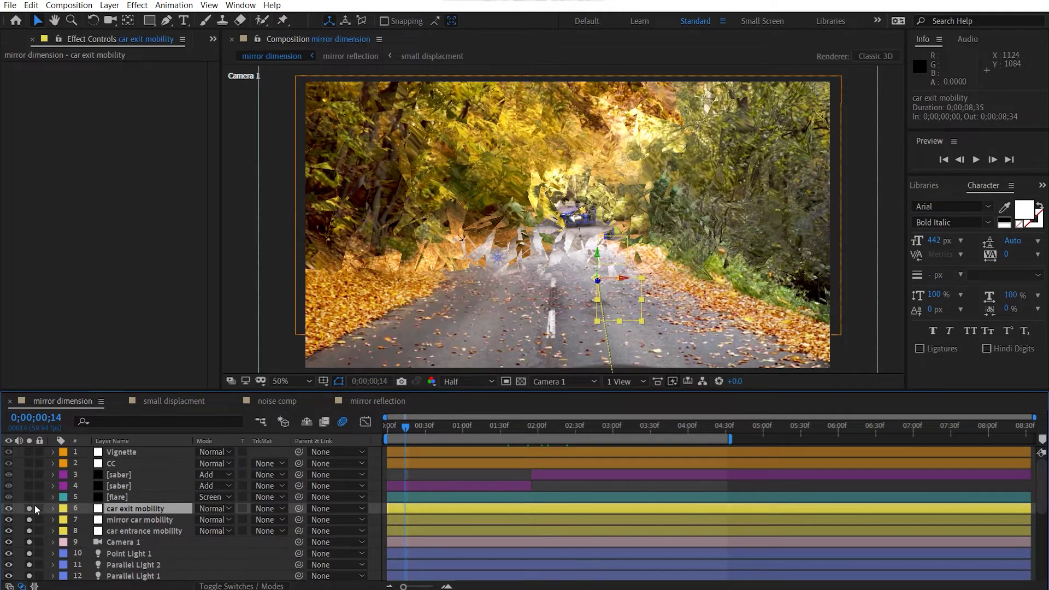
scroll(34, 505, "down", 4)
scroll(143, 477, "up", 2)
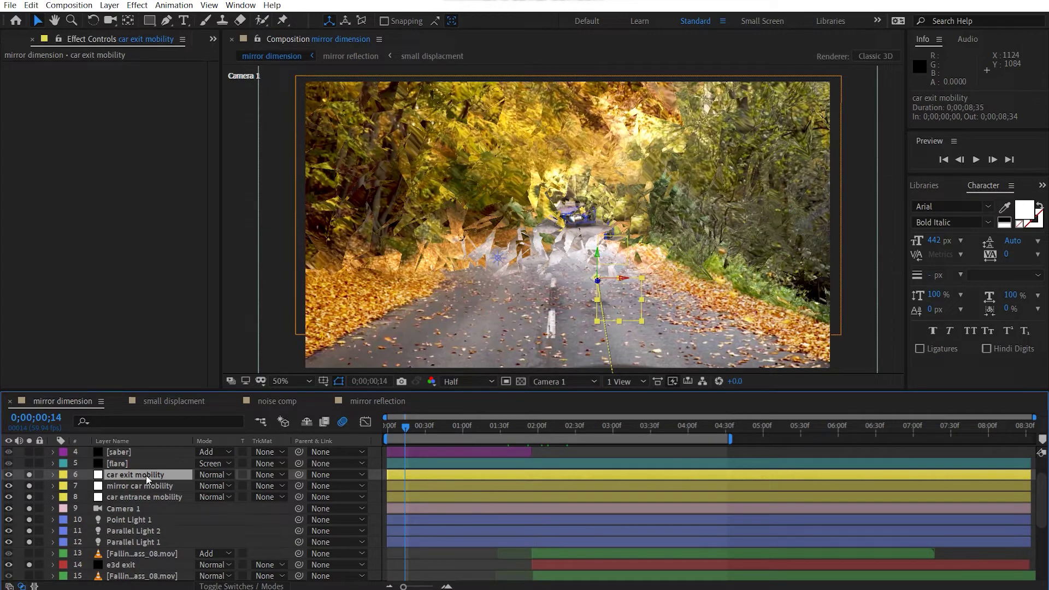
scroll(136, 476, "up", 2)
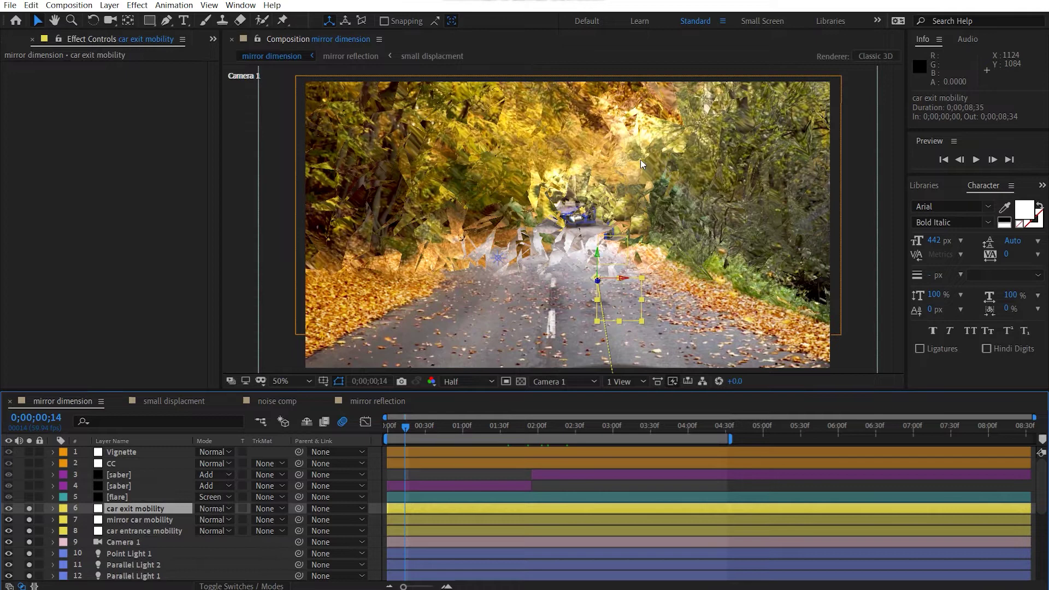
scroll(634, 223, "down", 2)
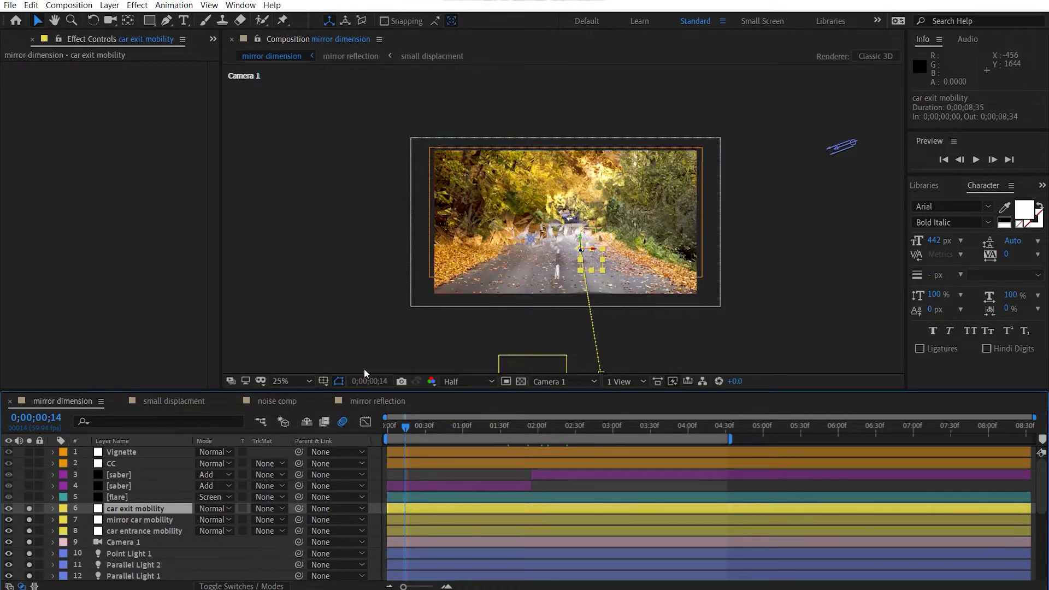
- Set the viewer magnification to Fit, then solo and select the flare layer
left_click(307, 381)
left_click(307, 146)
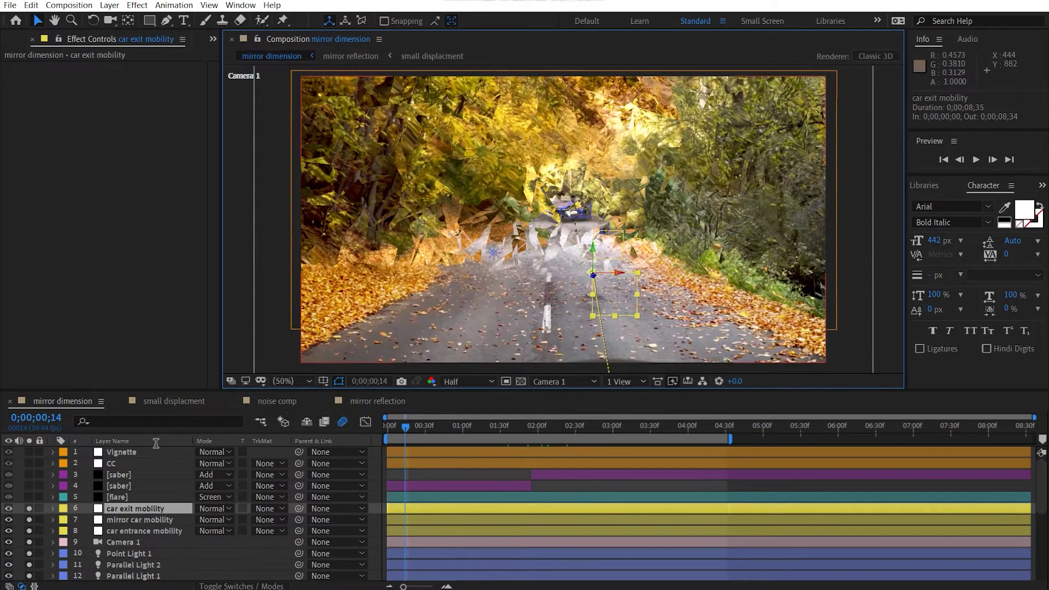
left_click(29, 498)
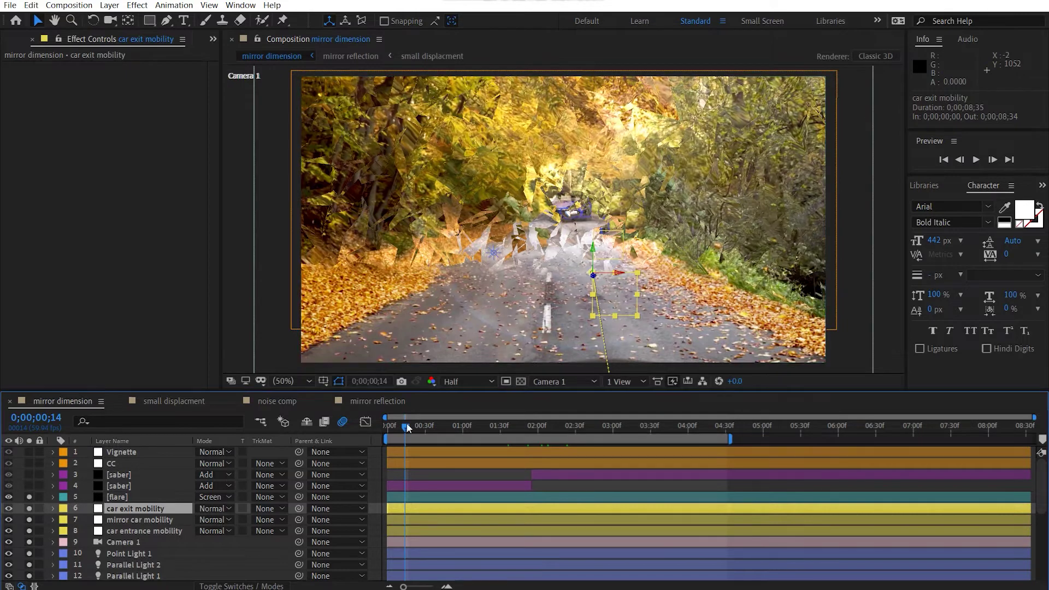
left_click(117, 497)
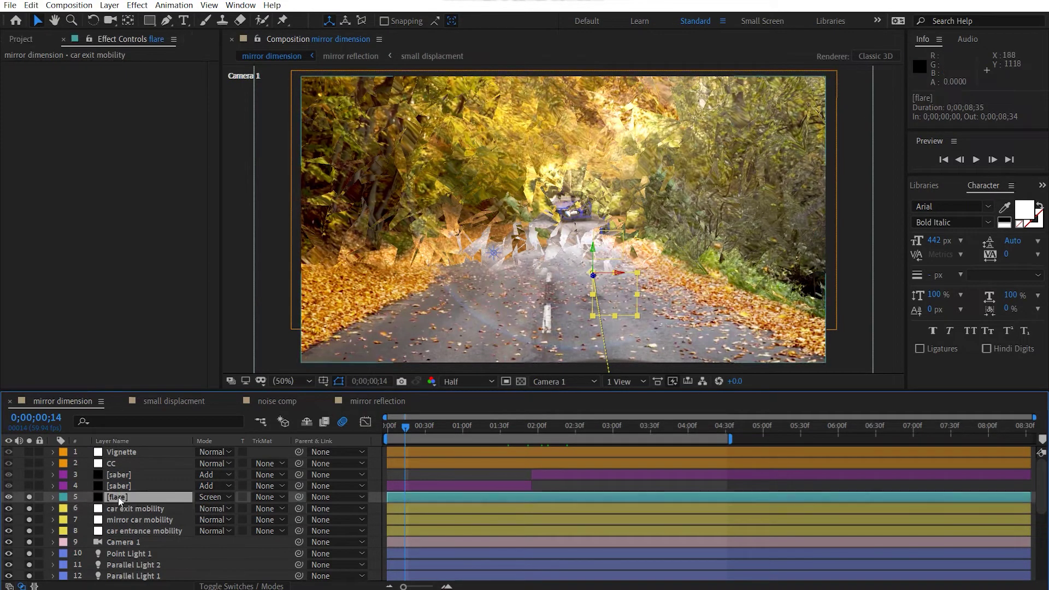
- Select the flare's Optical Flares effect and undo a trial move, keeping Position XY at 1240,-154
left_click(56, 73)
scroll(601, 136, "up", 3)
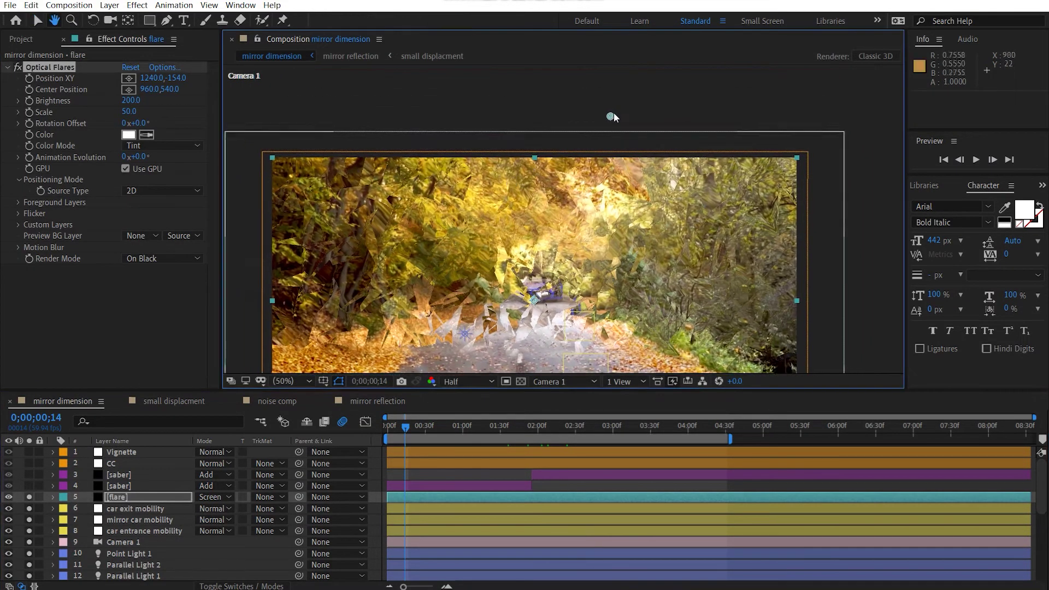
left_click_drag(614, 113, 679, 239)
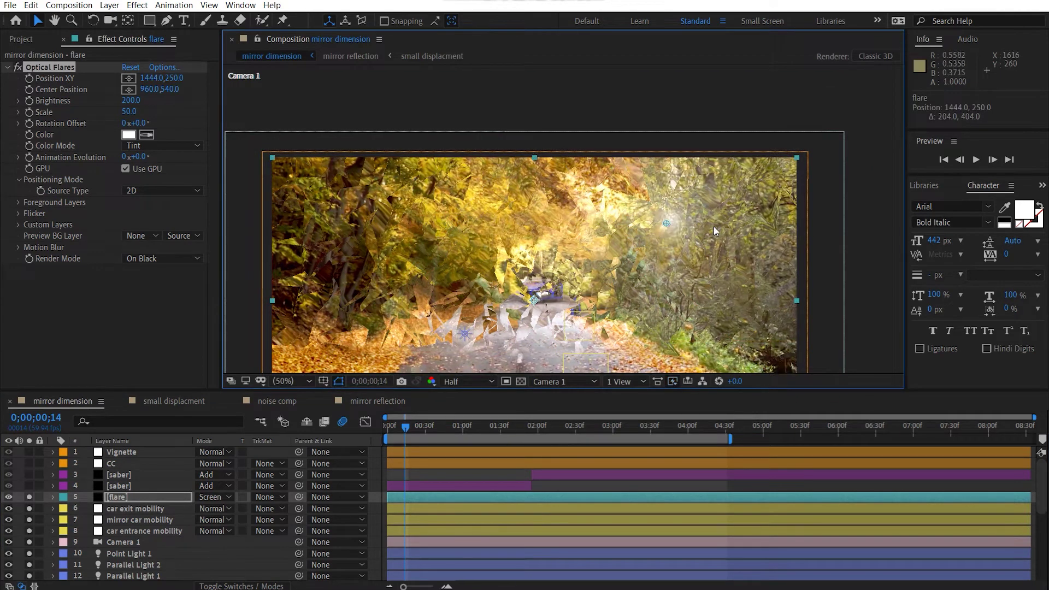
key("ctrl+z")
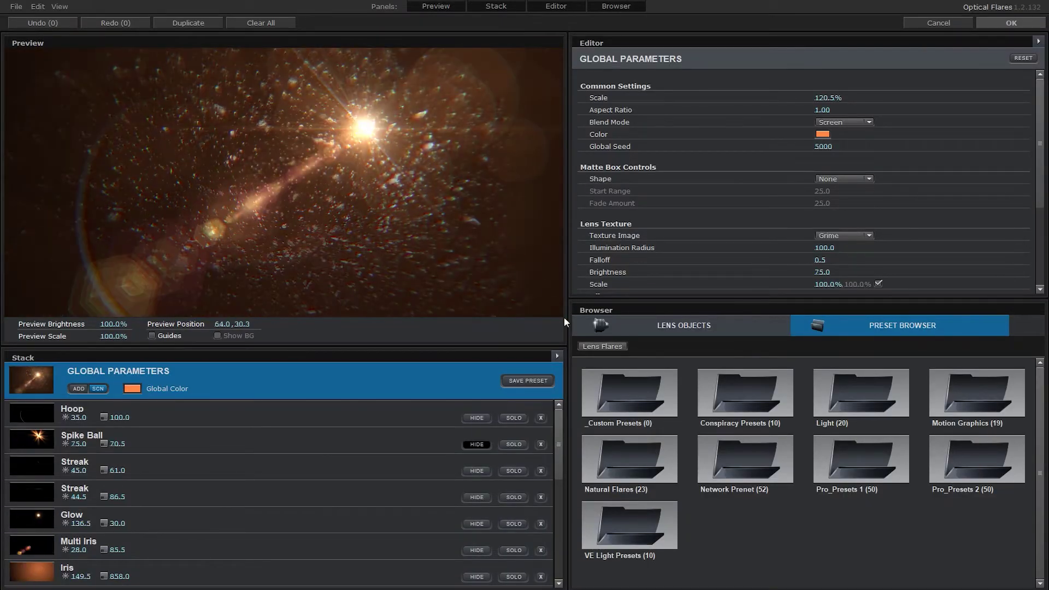
- Browse the Motion Graphics flare presets, then keep the orange flare and close Optical Flares
left_click(965, 404)
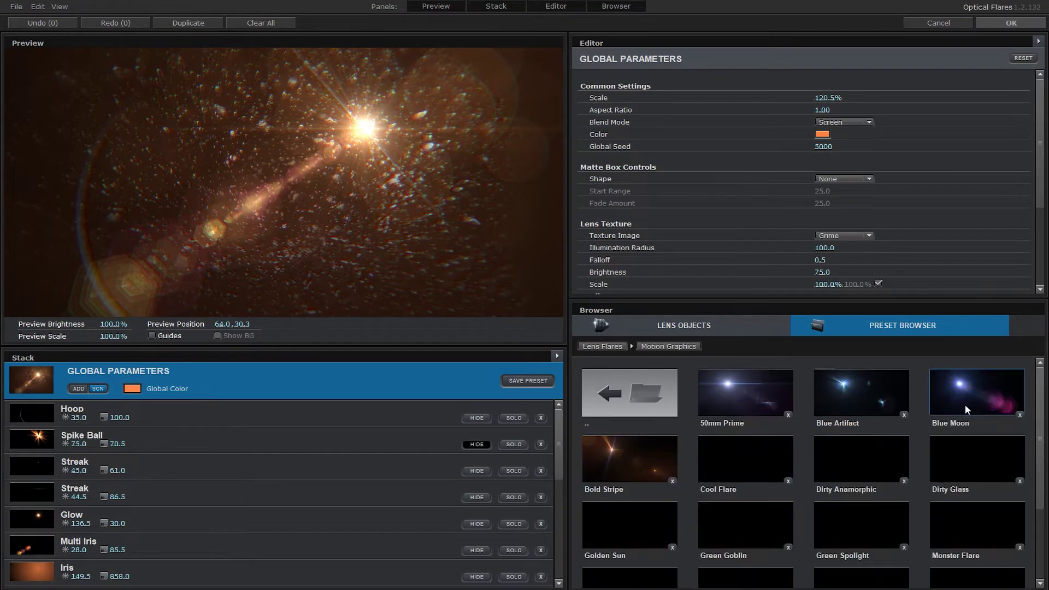
scroll(785, 408, "down", 3)
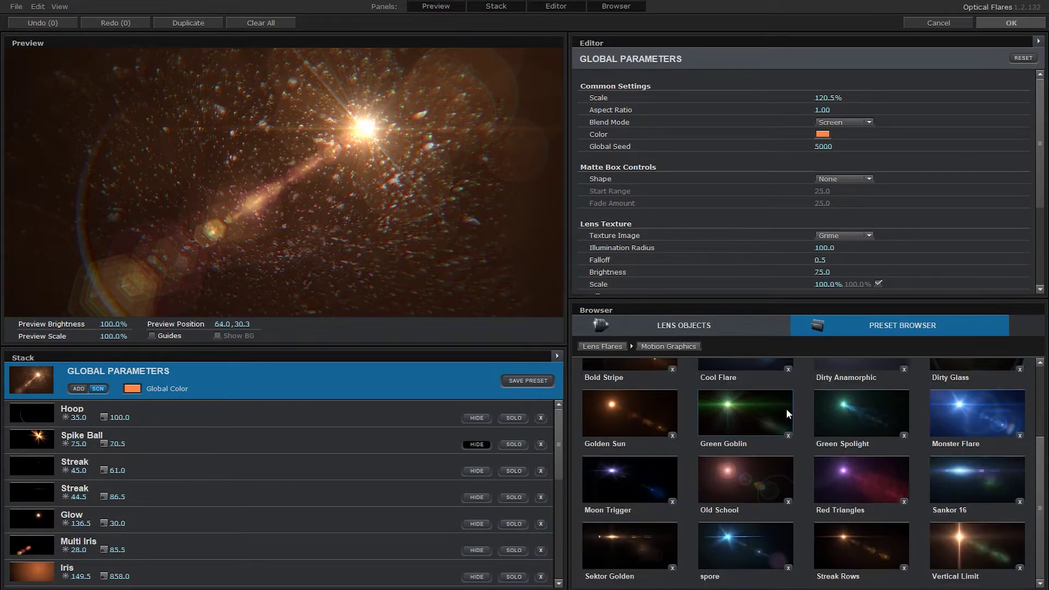
scroll(786, 409, "up", 2)
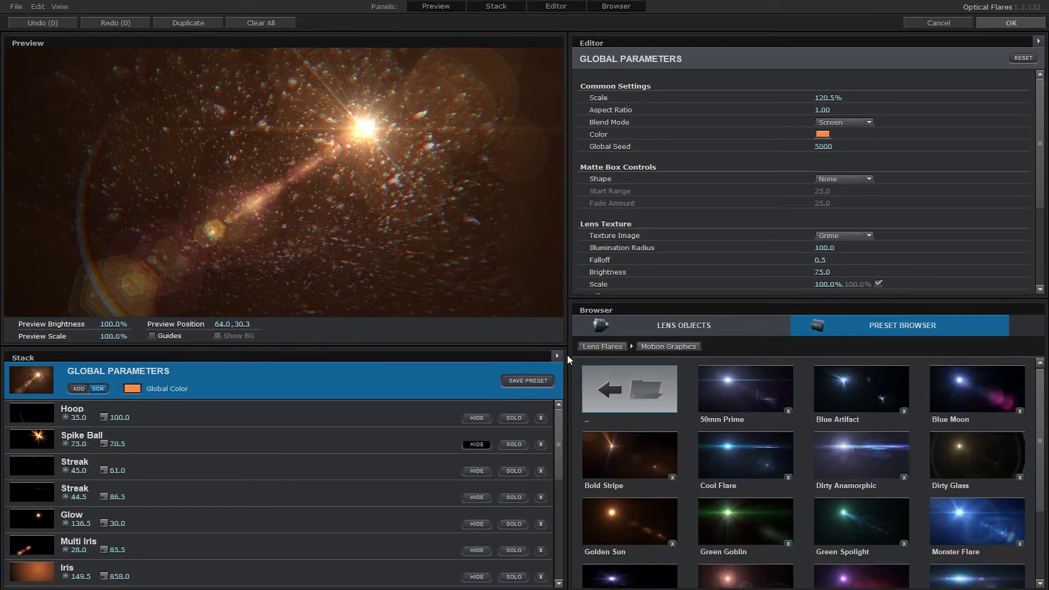
left_click(608, 348)
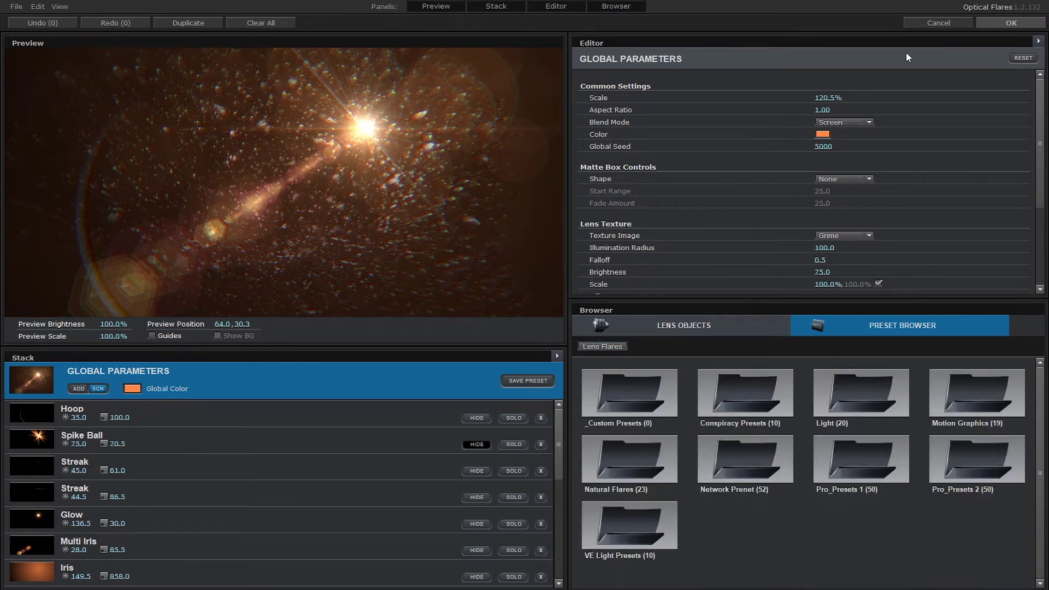
left_click(995, 22)
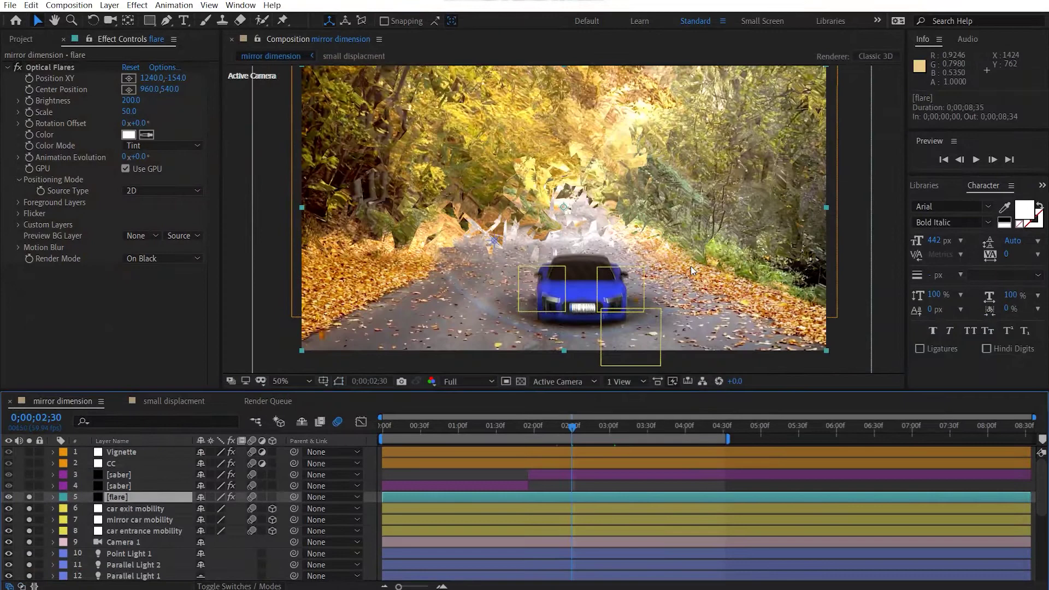
- Disable Optical Flares and apply Lens Flare to the flare layer via quick search 'fla'
left_click(100, 285)
left_click(16, 67)
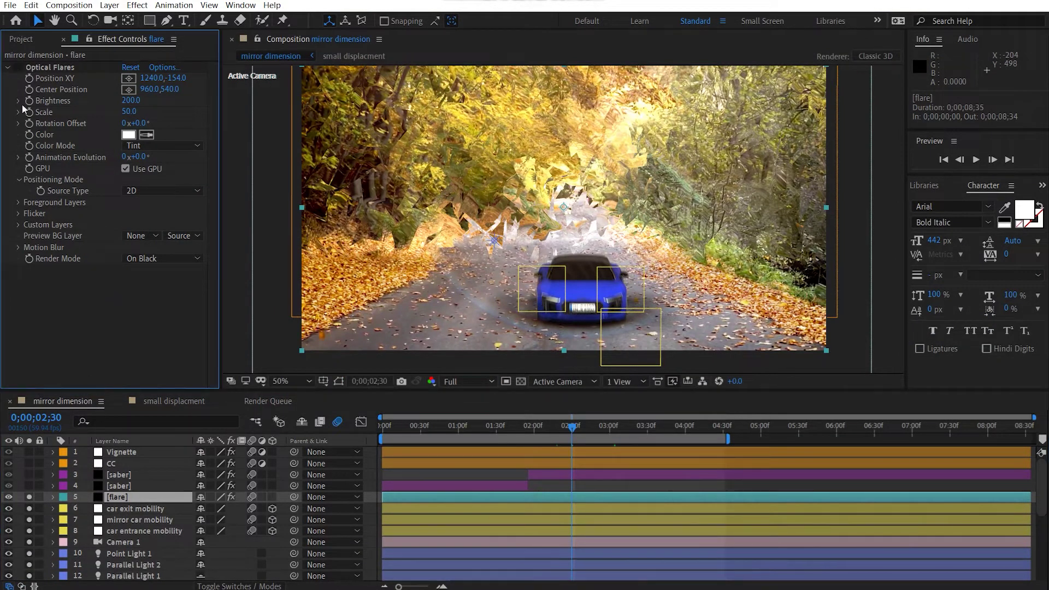
key("ctrl+space")
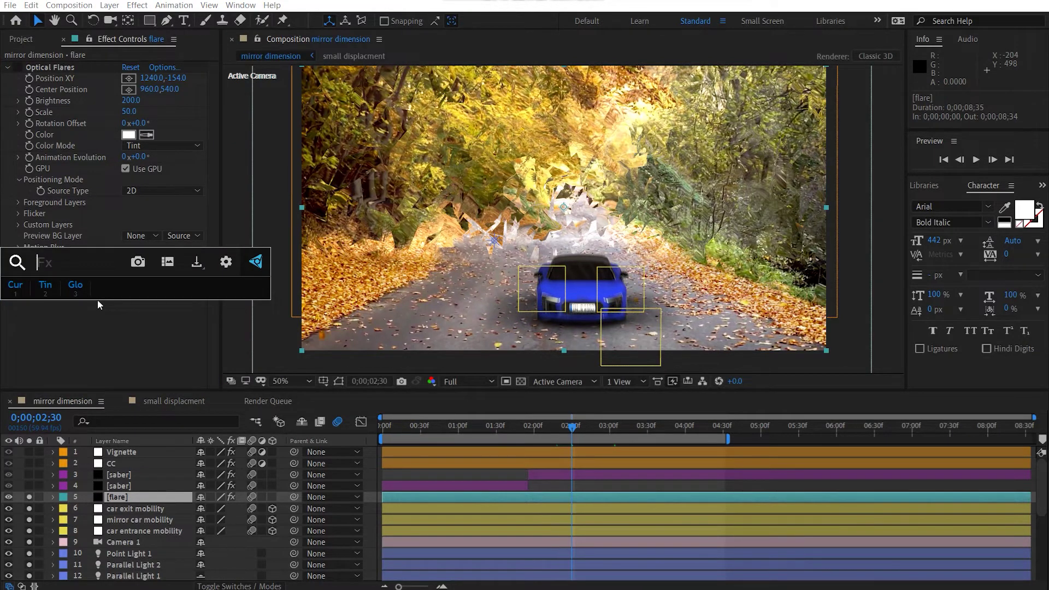
type("fla")
key("Down")
key("Down")
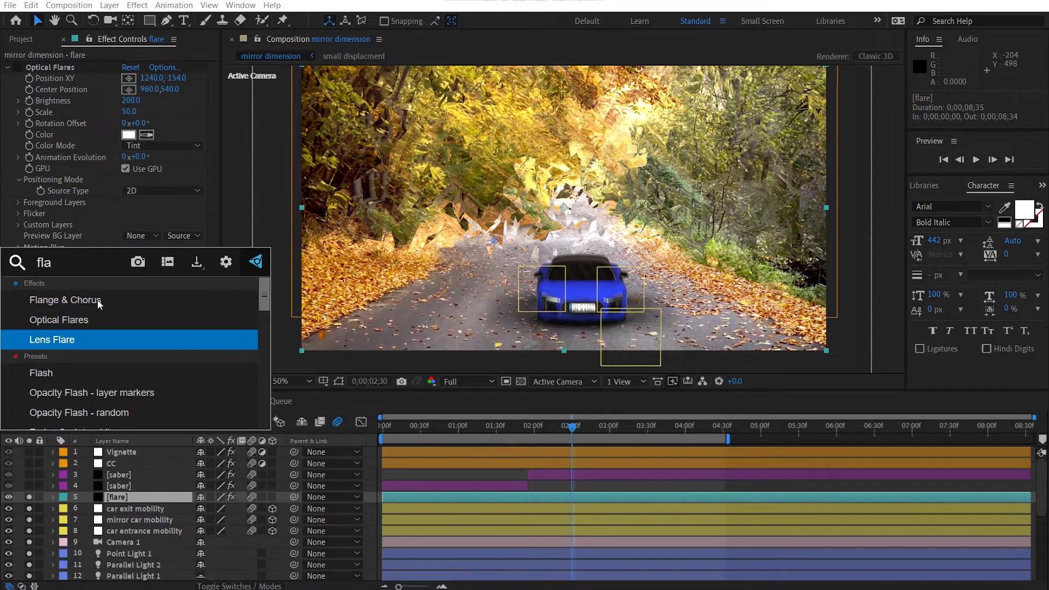
key("Return")
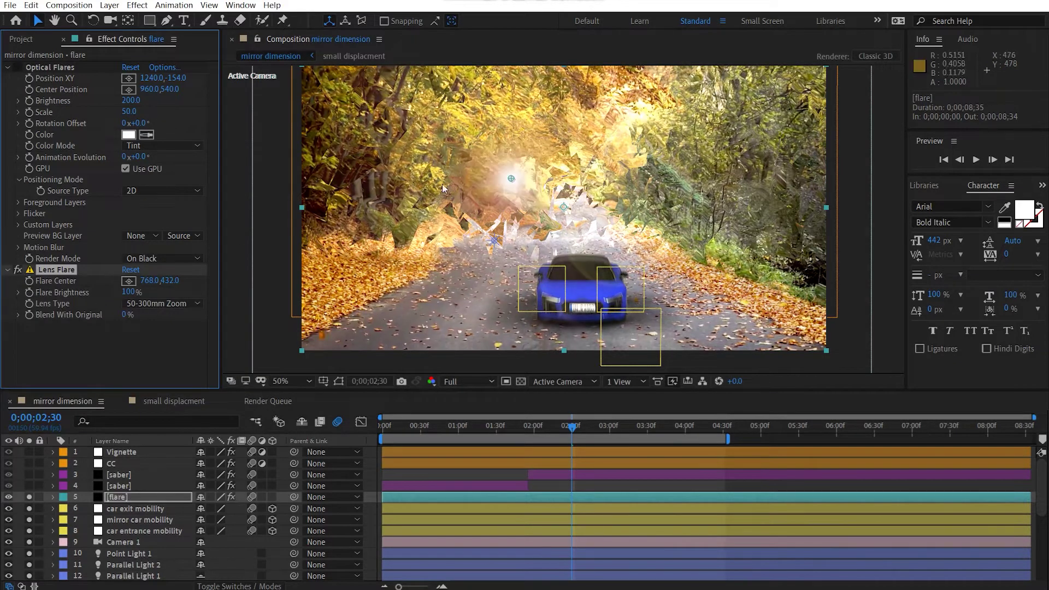
- Set the Lens Flare to 105mm Prime with its centre up-right at 1406, 92
left_click_drag(512, 179, 653, 100)
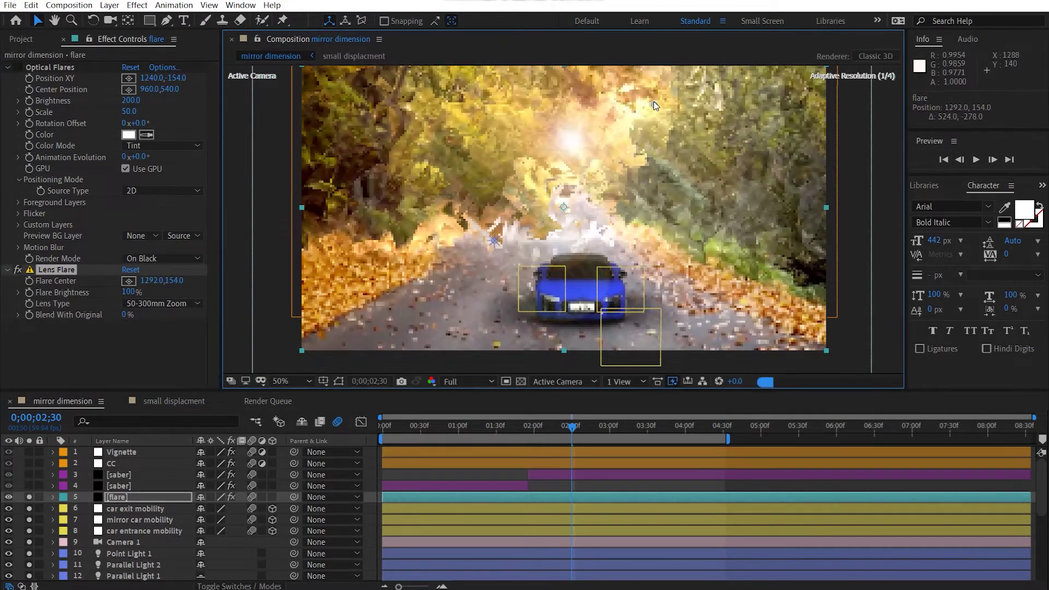
left_click(171, 304)
left_click(167, 342)
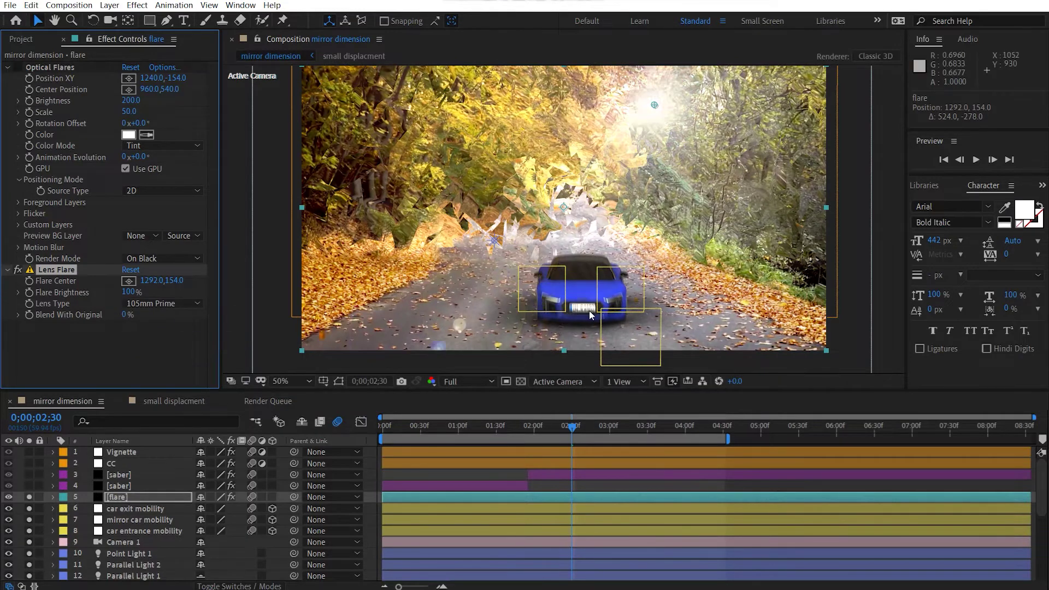
left_click_drag(654, 105, 686, 89)
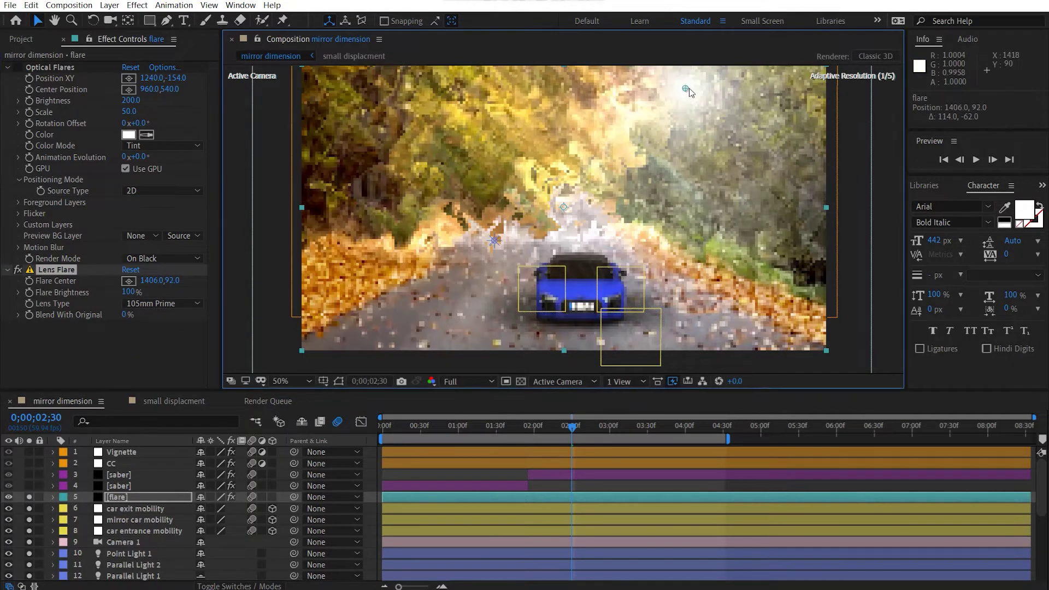
left_click(93, 124)
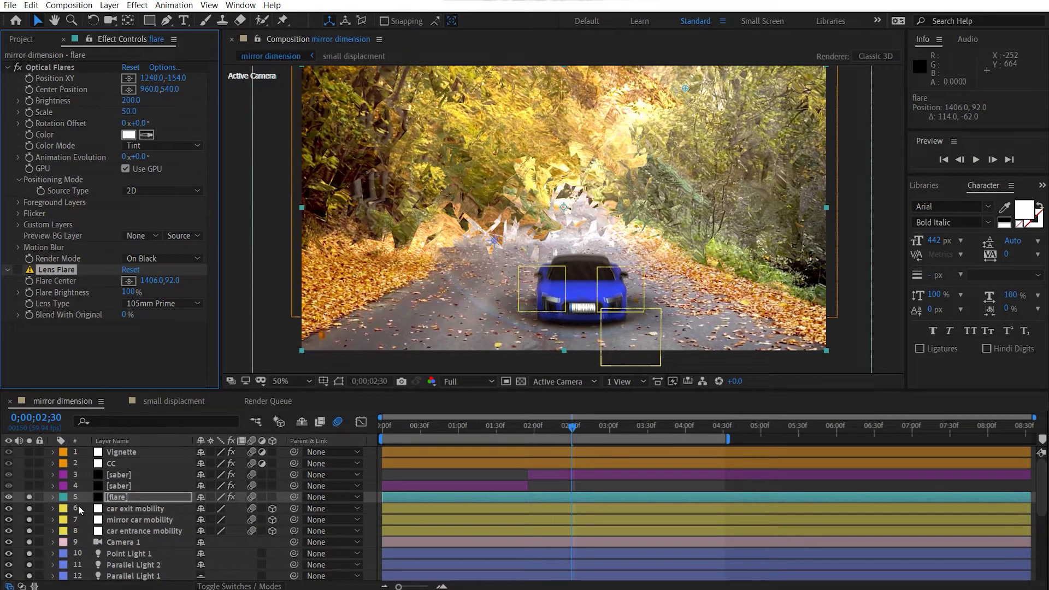
- Turn on the falling-glass layers 13 and 16
scroll(77, 506, "down", 1)
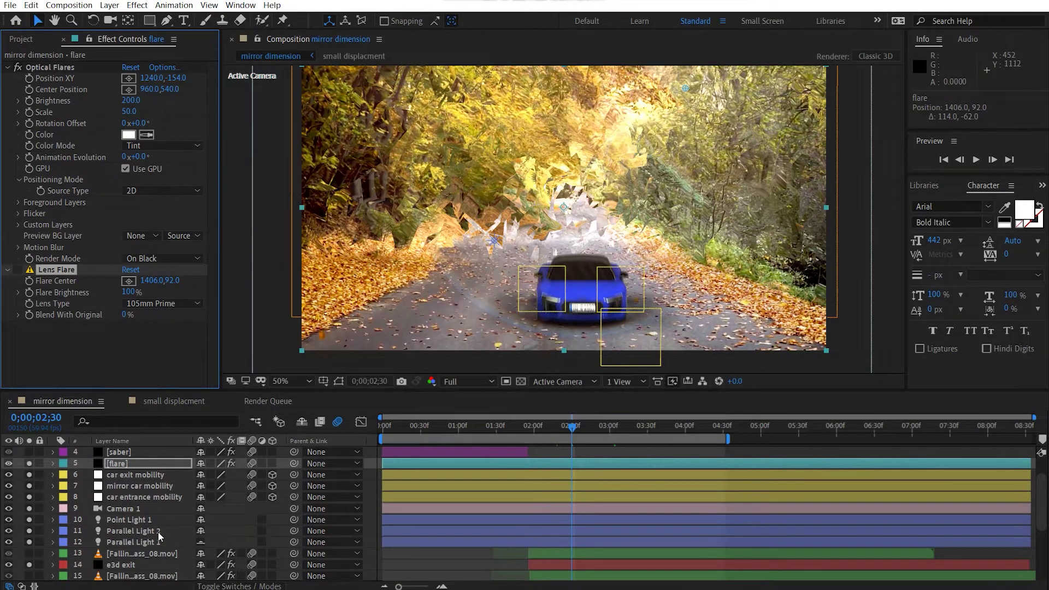
scroll(158, 532, "down", 1)
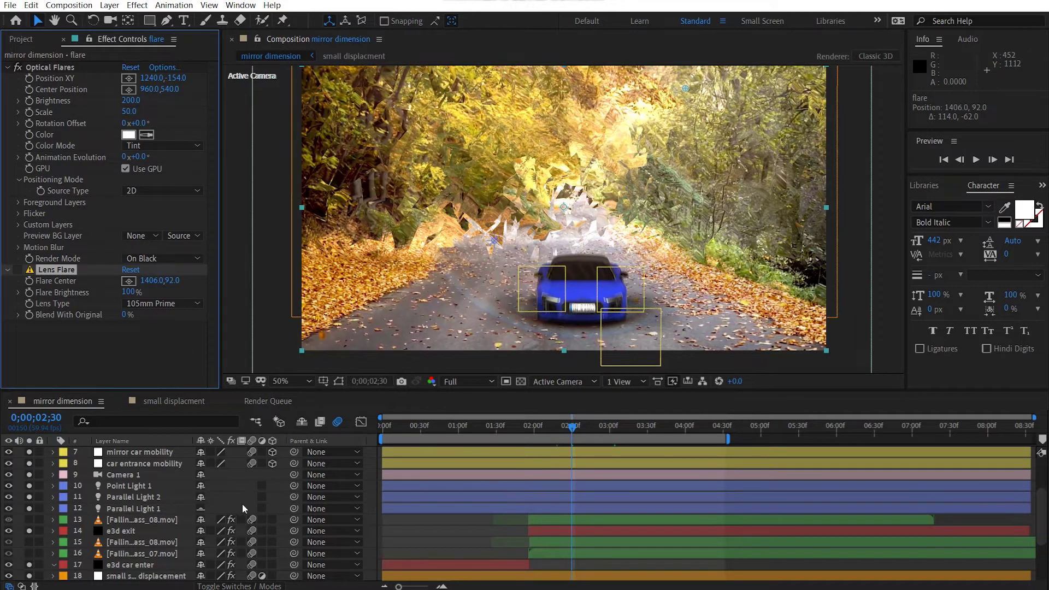
left_click(28, 555)
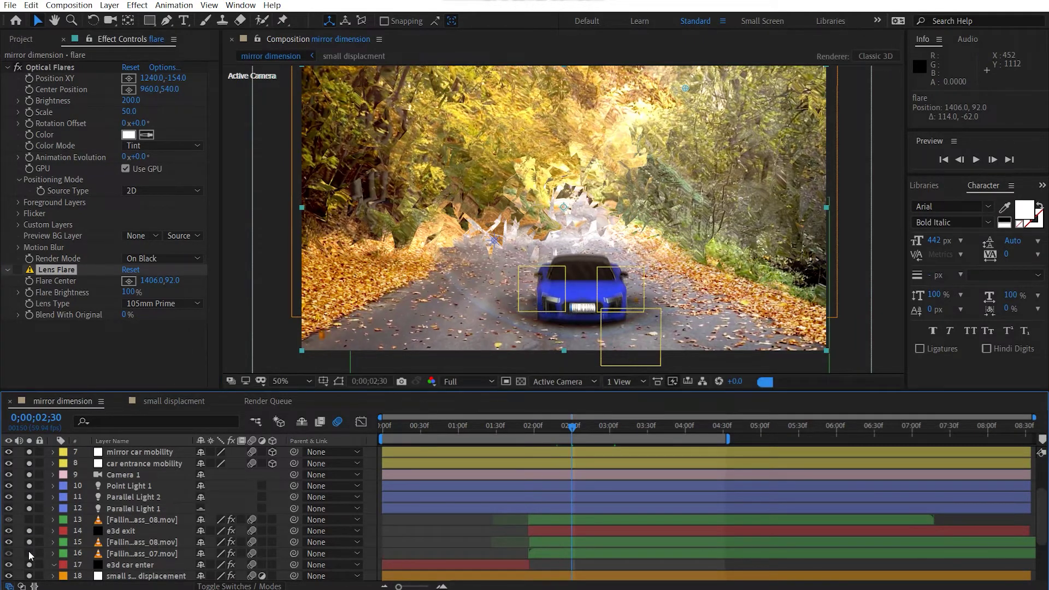
left_click(29, 553)
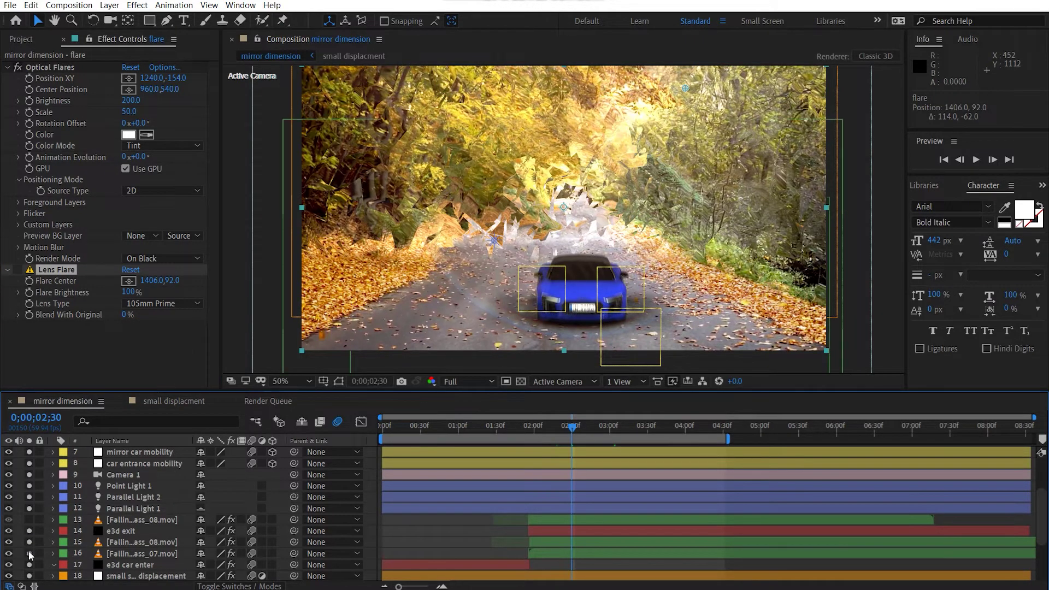
left_click(29, 519)
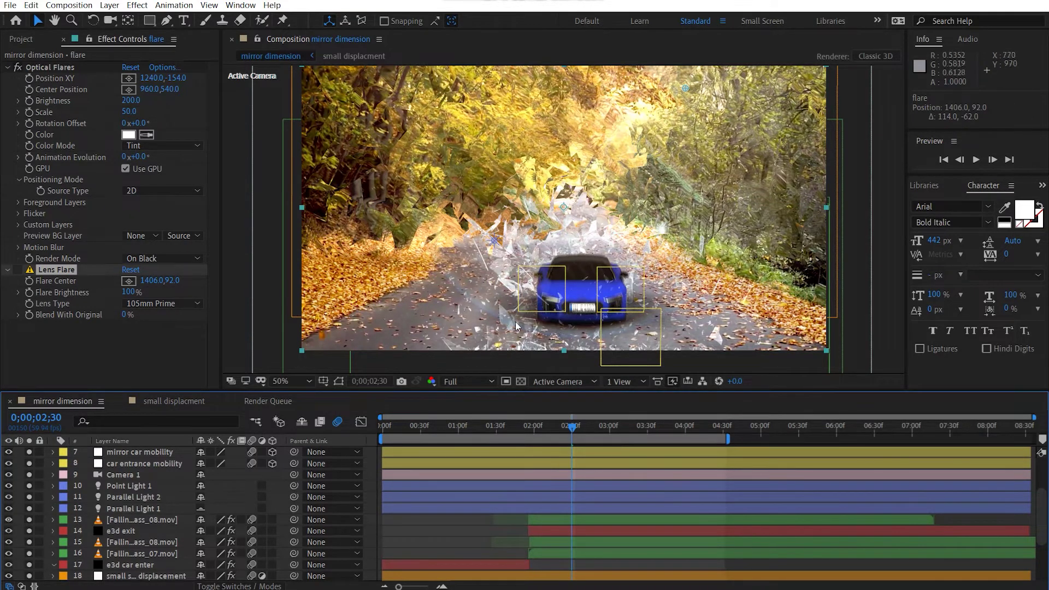
scroll(496, 262, "up", 2)
key("v")
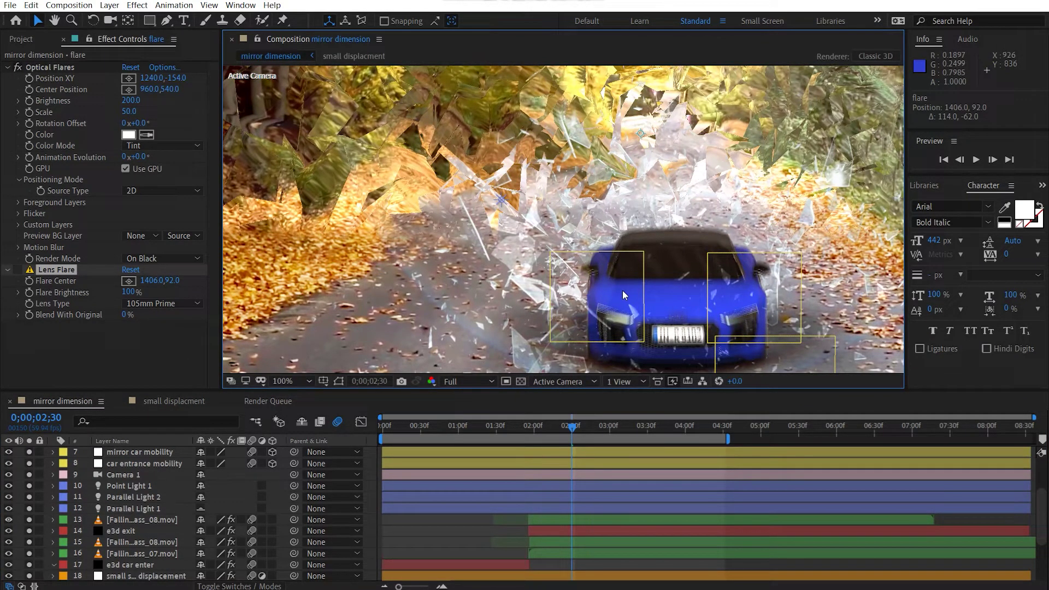
- Check the Curves settings on glass layers 15, Falling_Glass_07 and 13
left_click(136, 543)
left_click(127, 553)
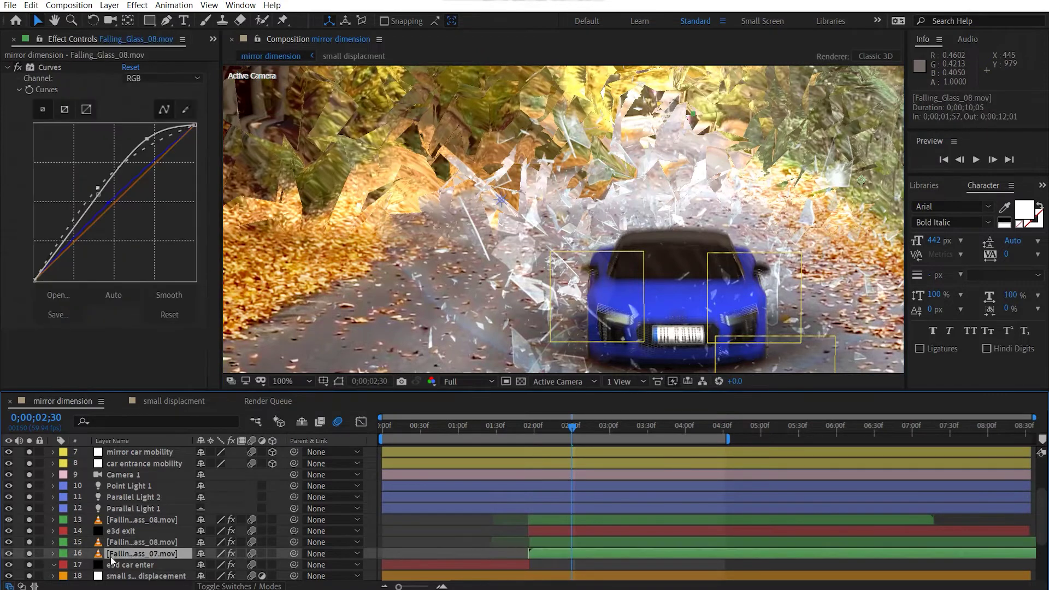
left_click(126, 542)
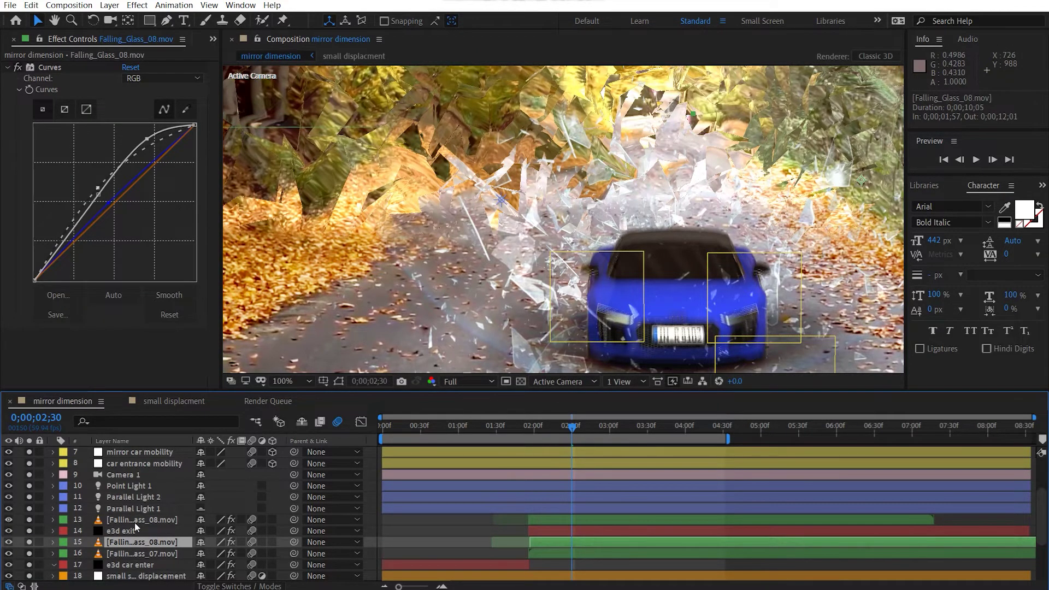
left_click(153, 520)
left_click_drag(648, 258, 573, 306)
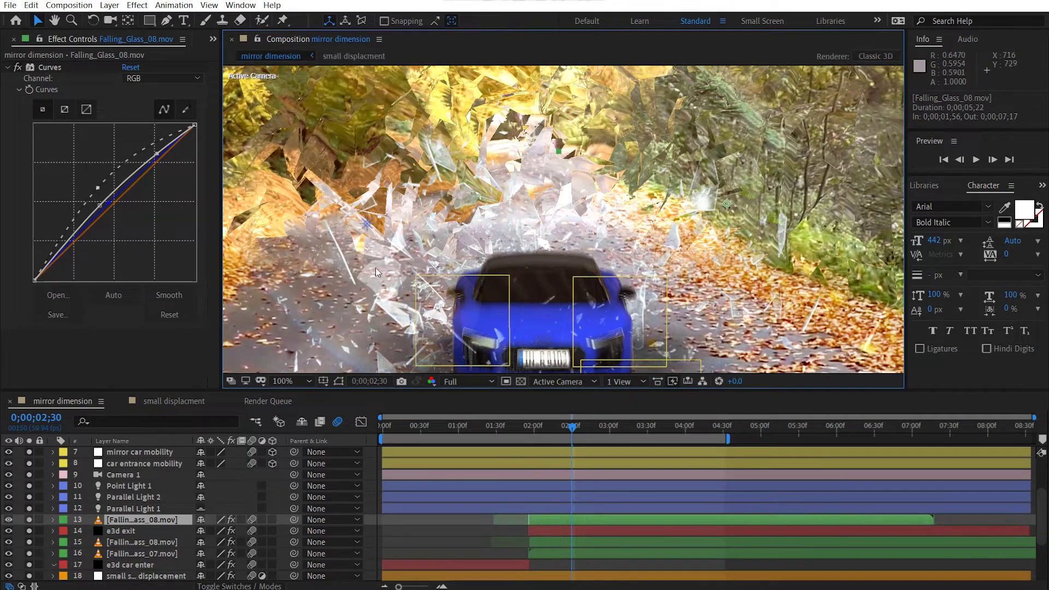
scroll(155, 522, "up", 2)
scroll(155, 523, "up", 2)
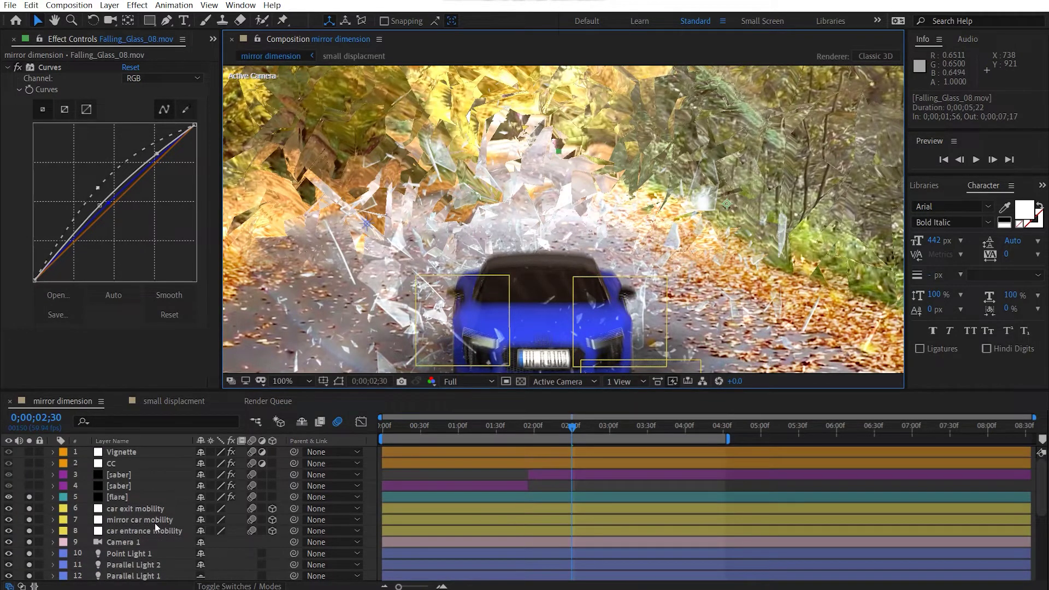
- Fit the composition in the viewer, then solo and select the upper saber layer
scroll(555, 283, "down", 2)
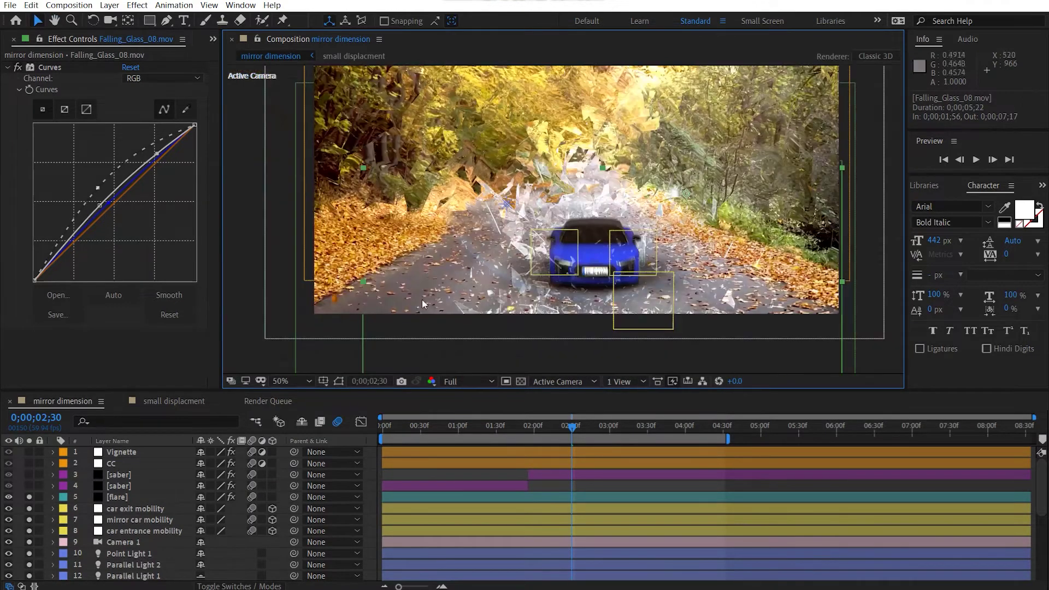
left_click(299, 381)
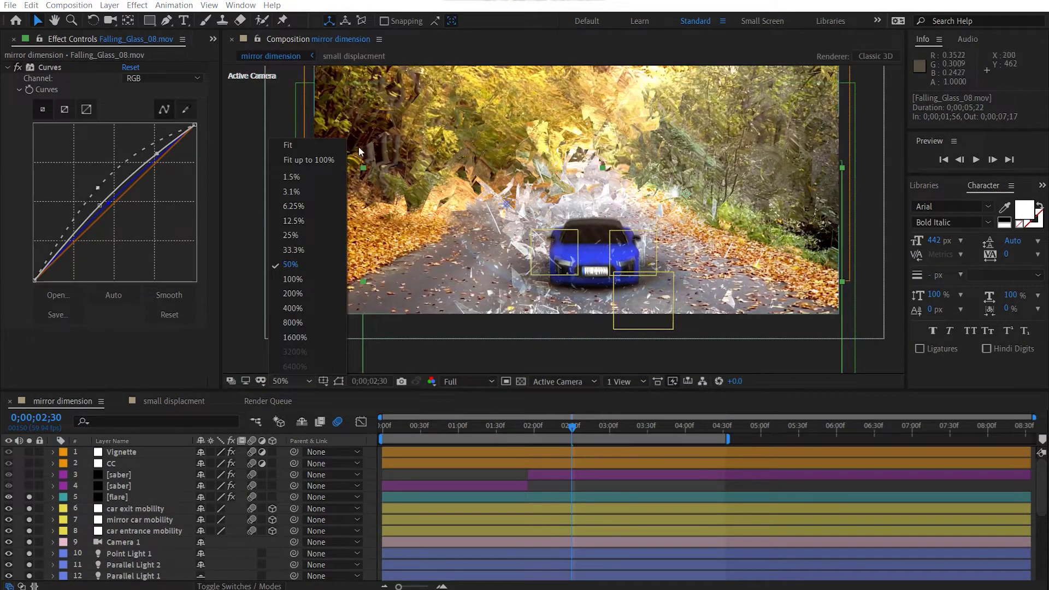
left_click(292, 146)
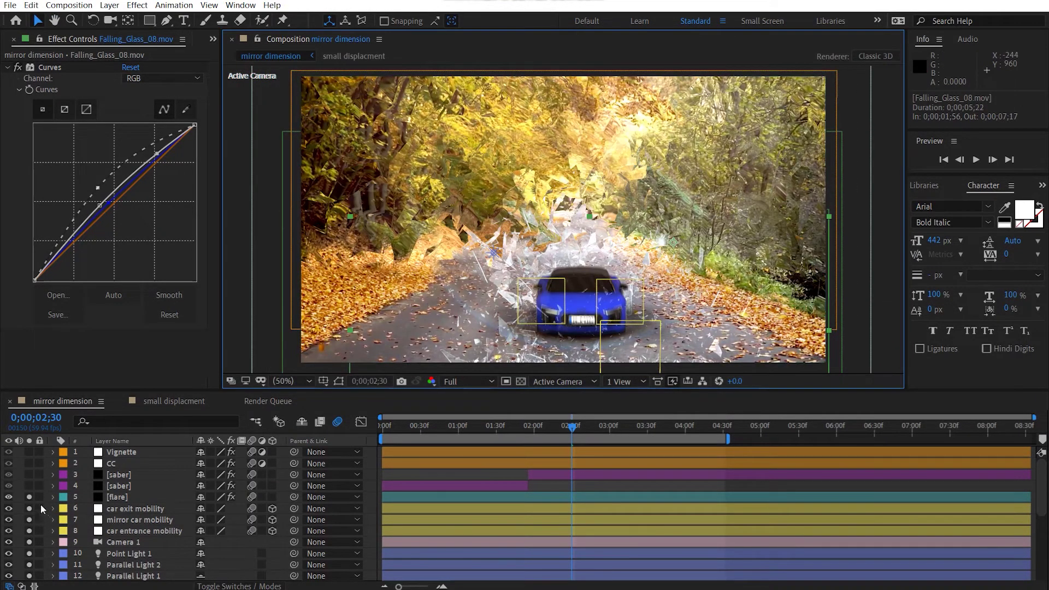
left_click(30, 475)
left_click_drag(627, 307, 647, 246)
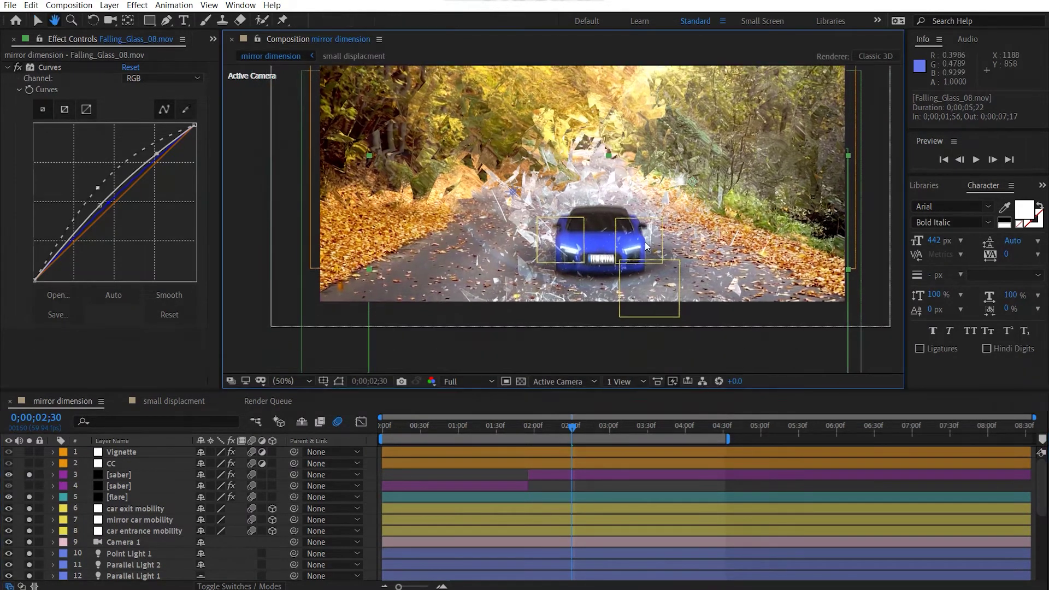
scroll(646, 246, "up", 3)
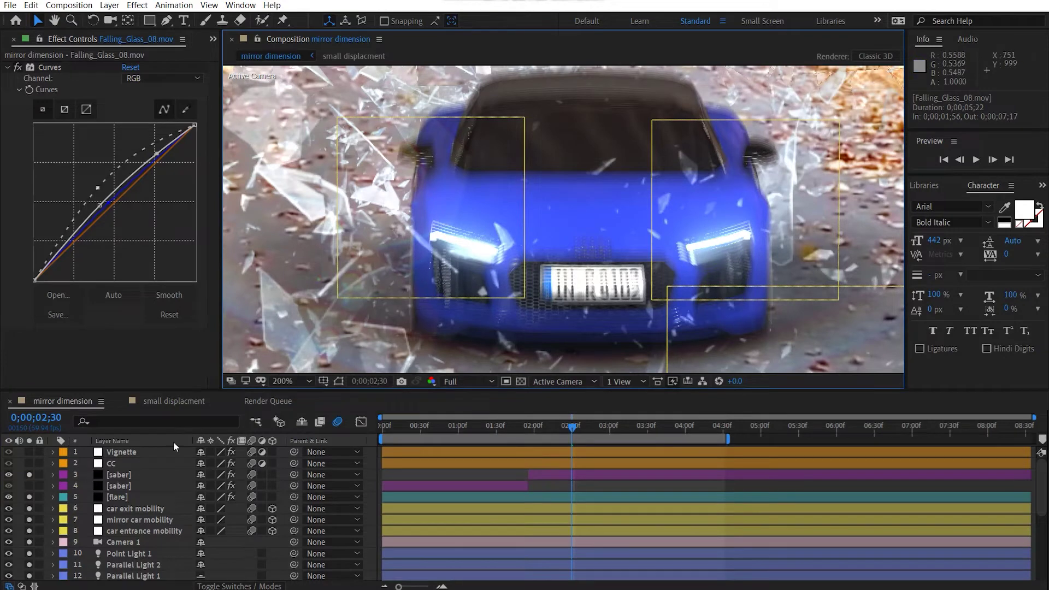
left_click(126, 475)
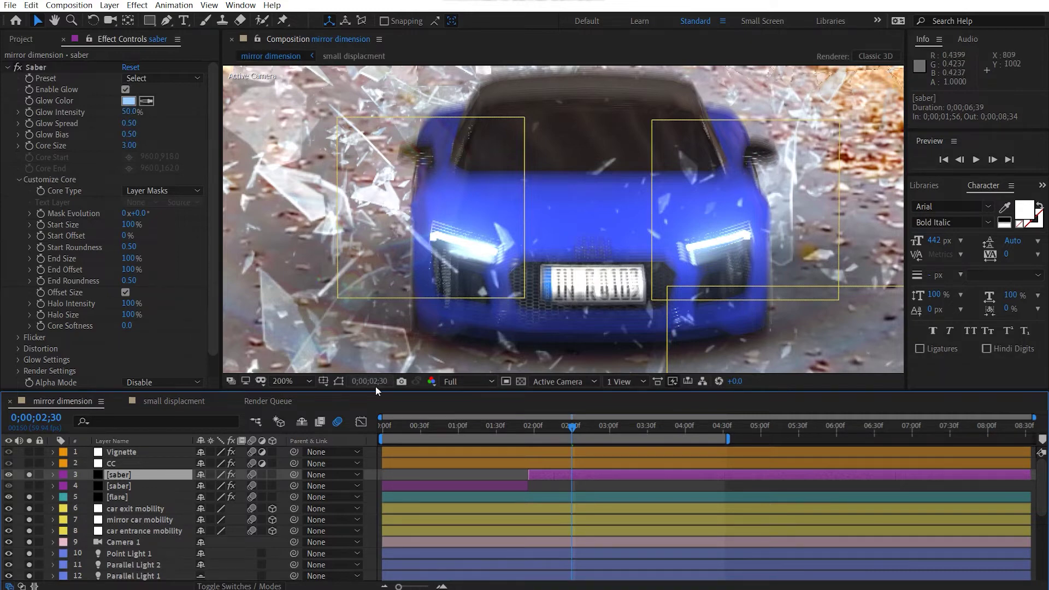
- Reveal the saber's Mask 2 and Mask 3 paths on the headlights, undoing a trial nudge
key("m")
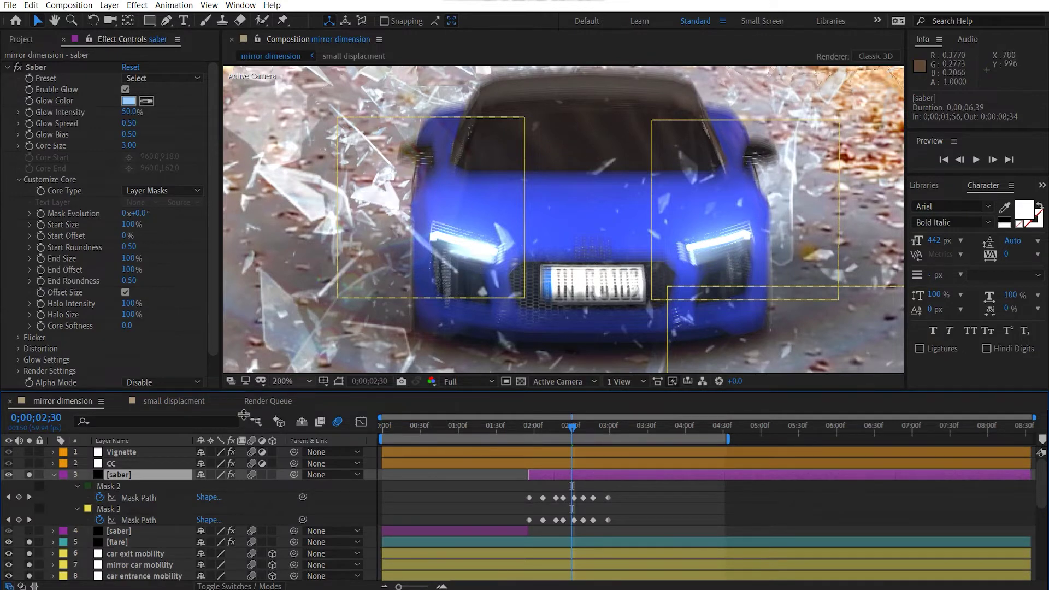
left_click(338, 381)
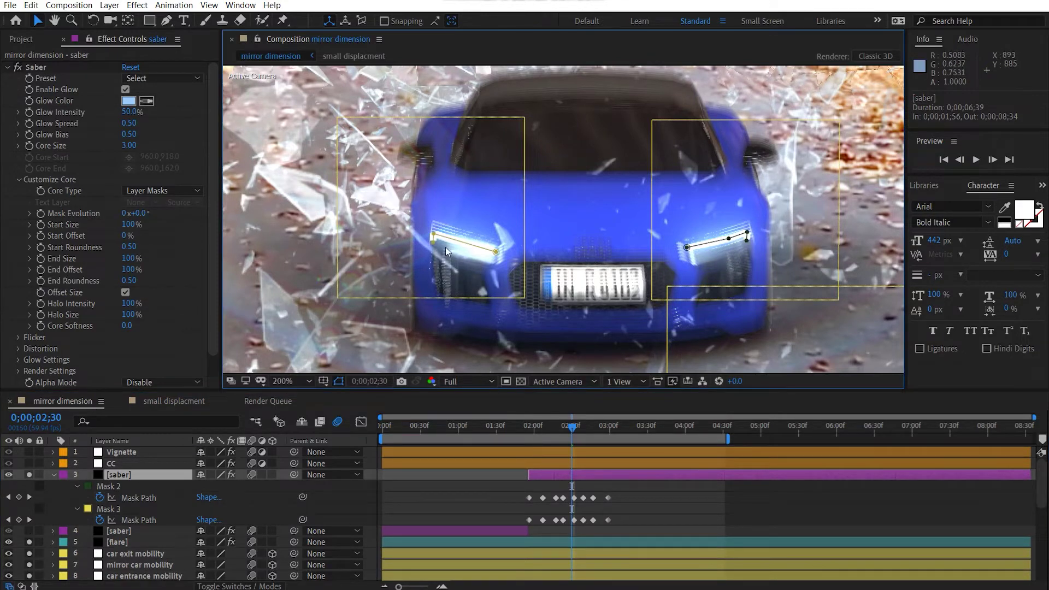
scroll(438, 237, "up", 2)
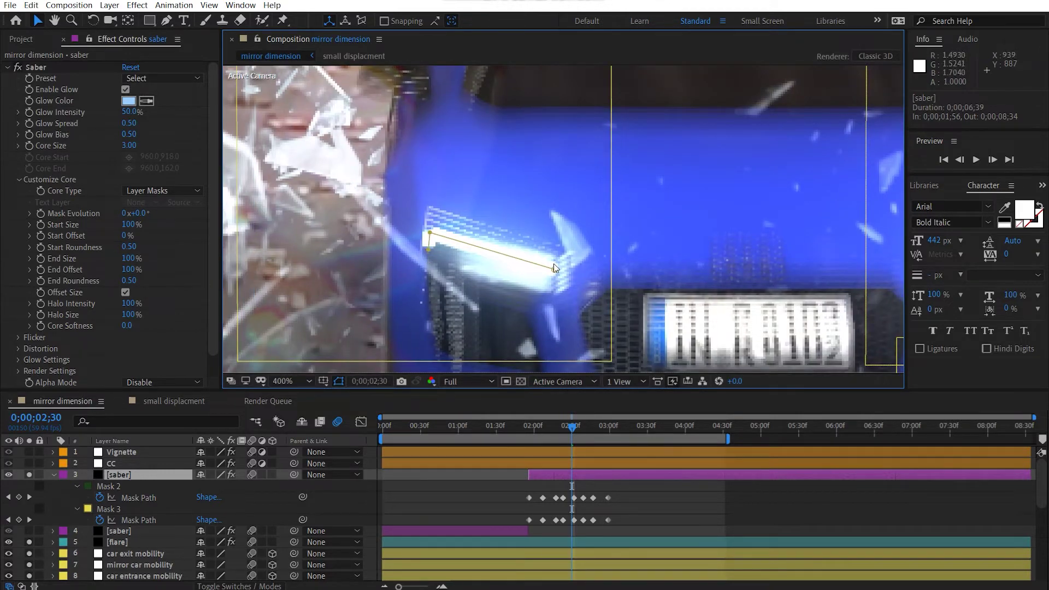
left_click_drag(711, 265, 698, 262)
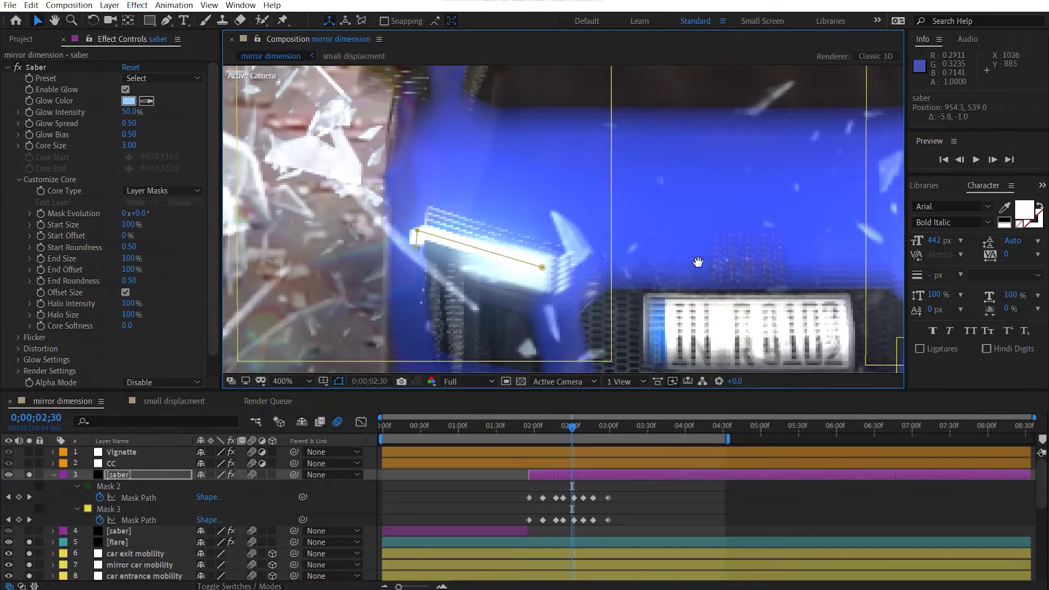
key("ctrl+z")
key("ctrl+z")
key("ctrl+z")
key("ctrl+z")
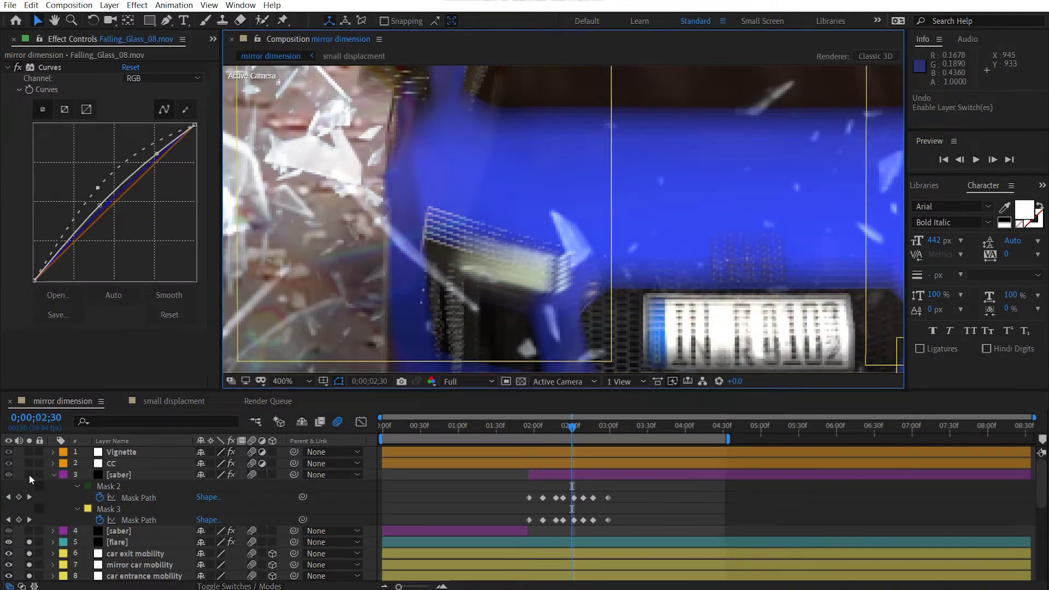
- Re-solo the saber layer and review its mask on the other headlight at an earlier frame
left_click(29, 475)
key("h")
left_click_drag(503, 215, 315, 203)
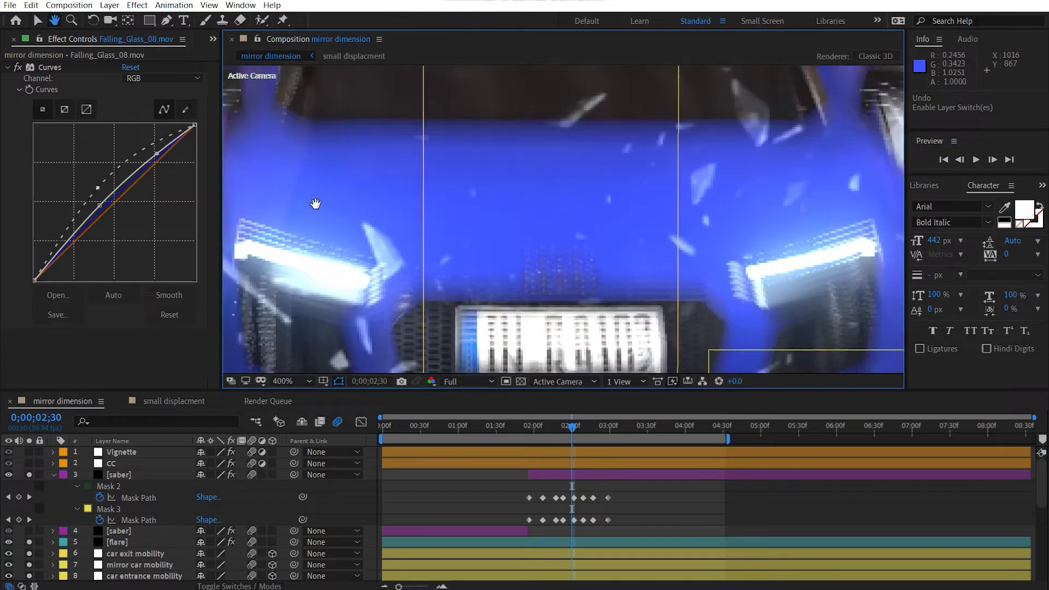
key("v")
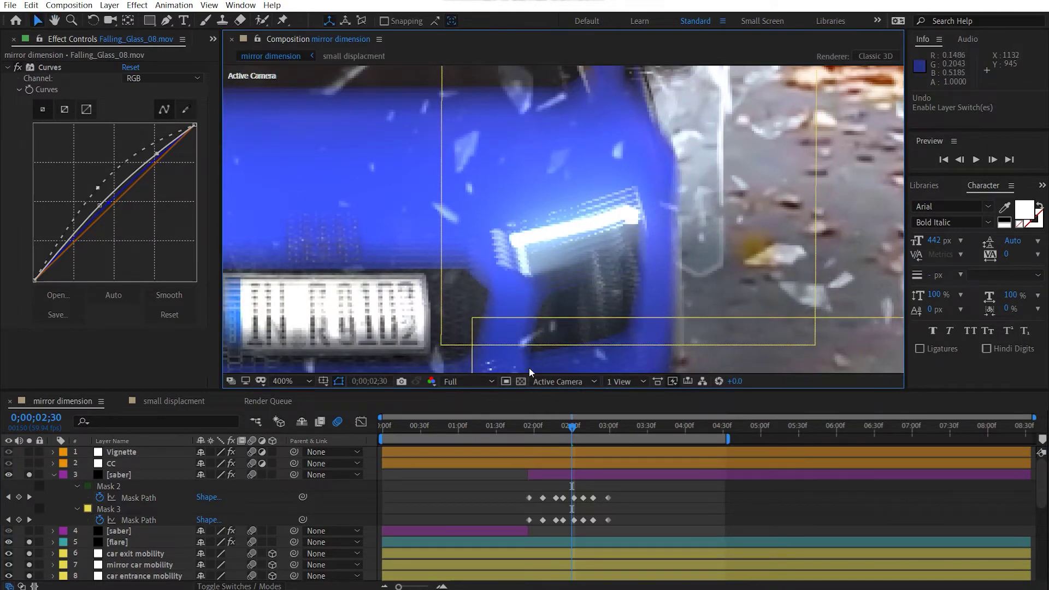
left_click(119, 475)
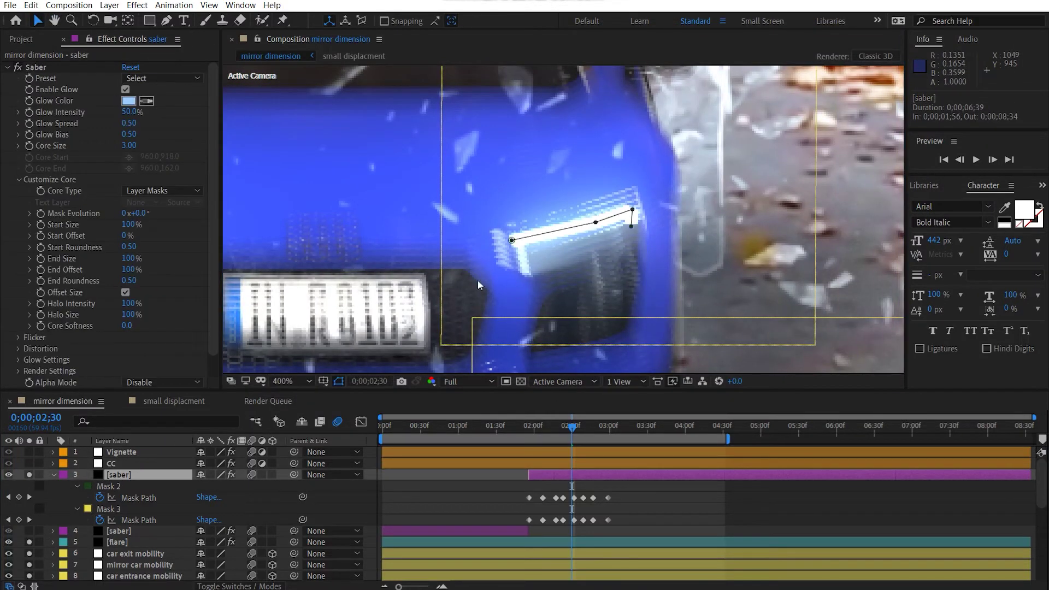
left_click_drag(529, 425, 548, 425)
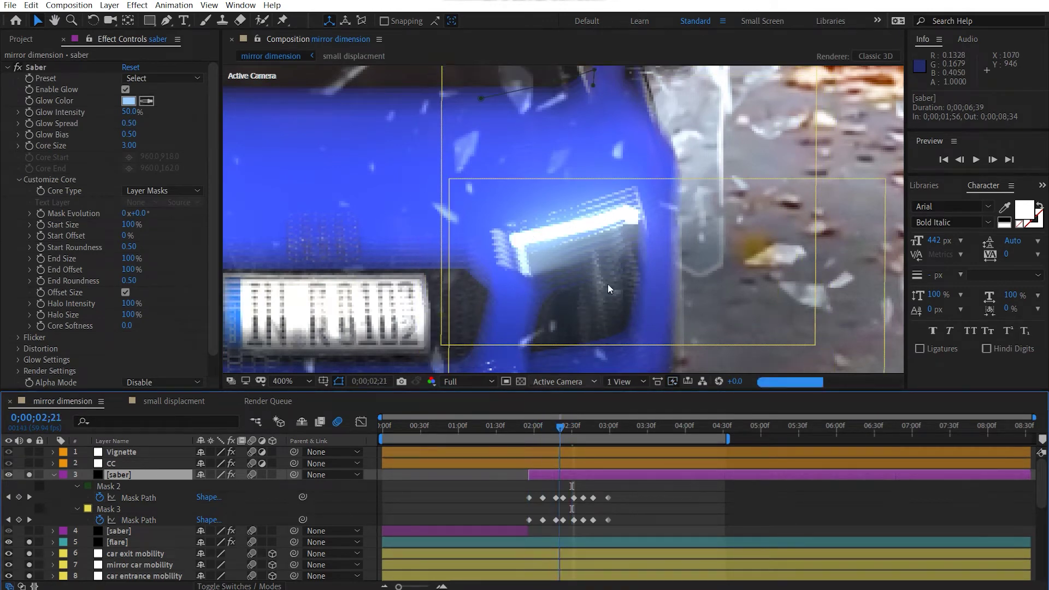
scroll(589, 283, "down", 2)
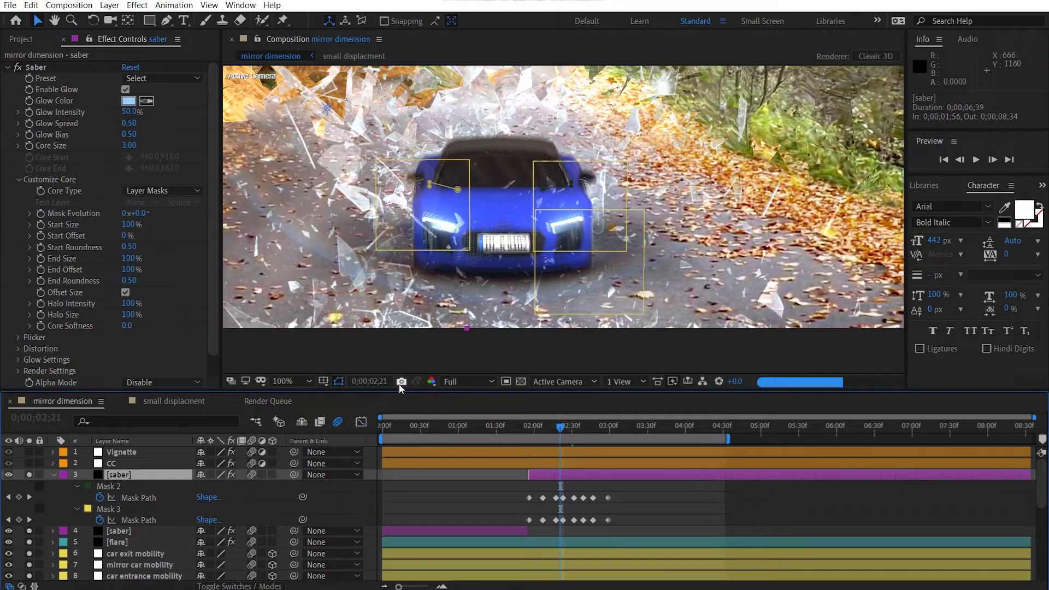
- Set preview resolution to Half, jump to 0;00;01;15 and zoom to 200% on the car
left_click(459, 380)
left_click(472, 429)
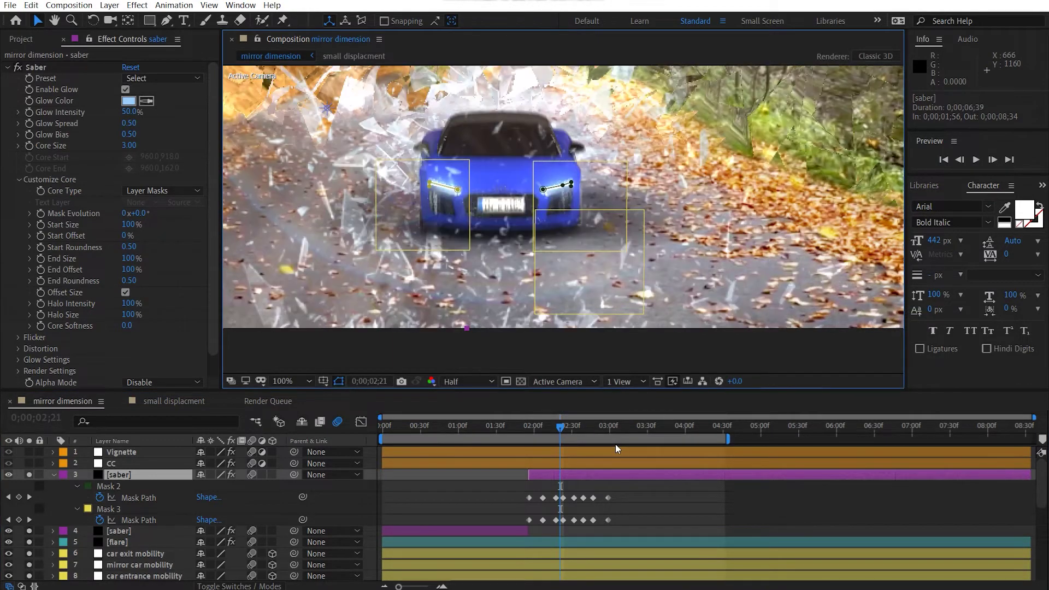
left_click(478, 429)
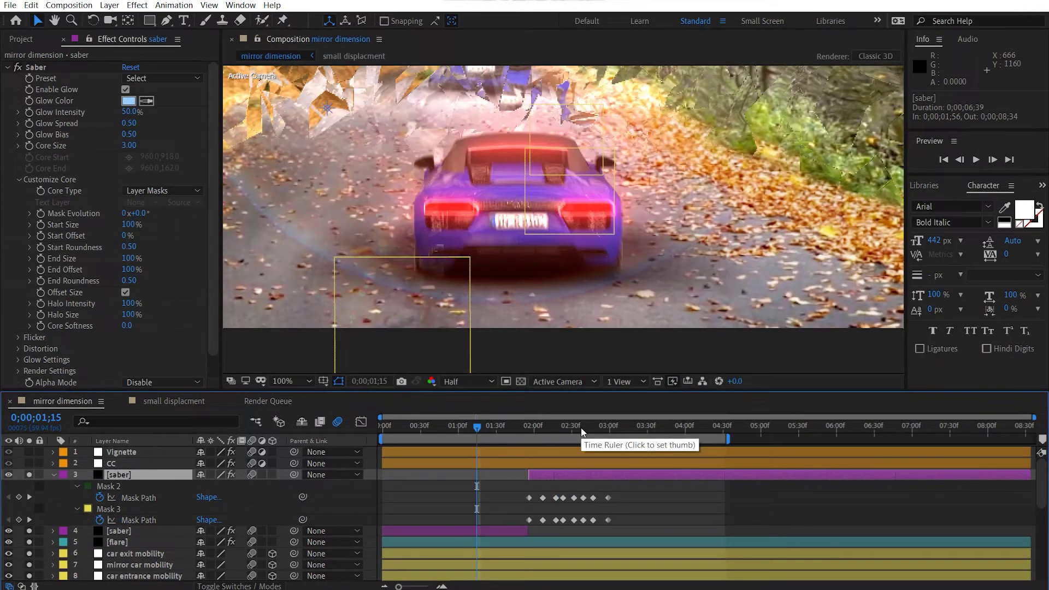
left_click_drag(445, 241, 466, 250)
key("period")
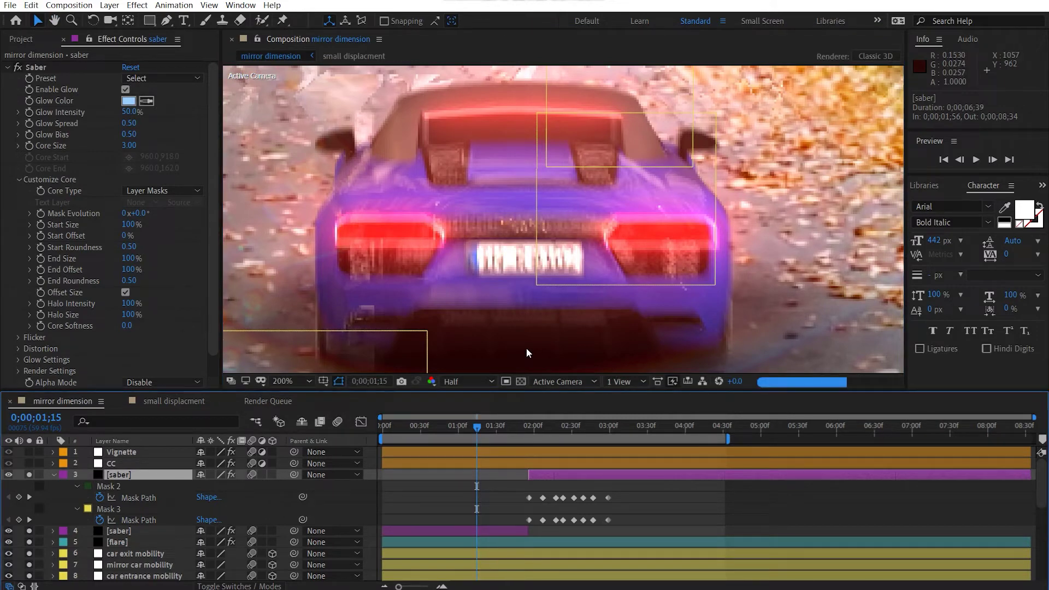
scroll(439, 276, "up", 2)
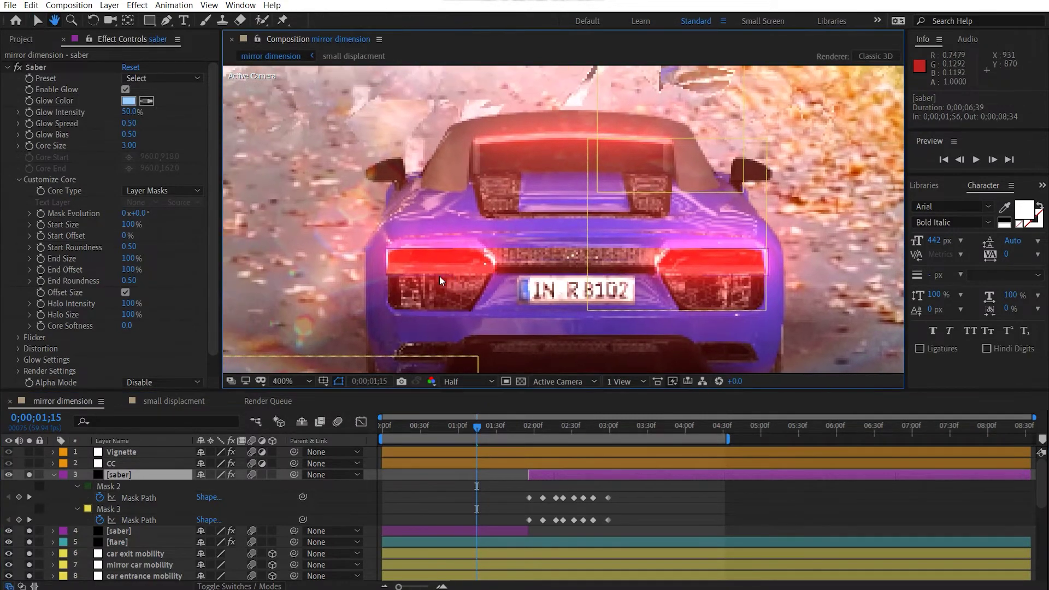
- Inspect the second saber layer's mask, then scrub forward through the car's exit
left_click(122, 534)
scroll(480, 273, "left", 3)
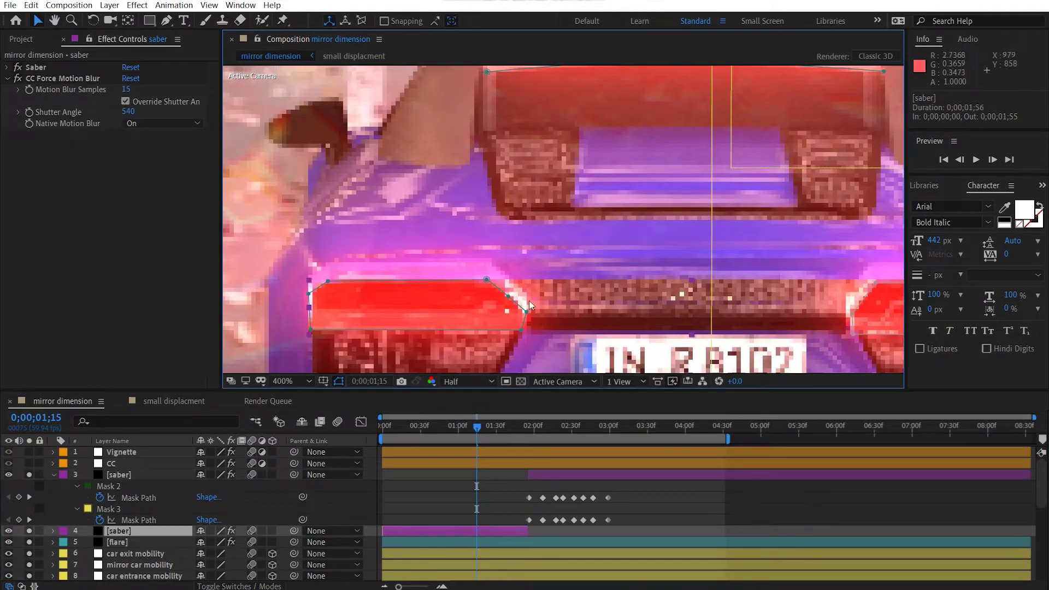
scroll(529, 306, "up", 5)
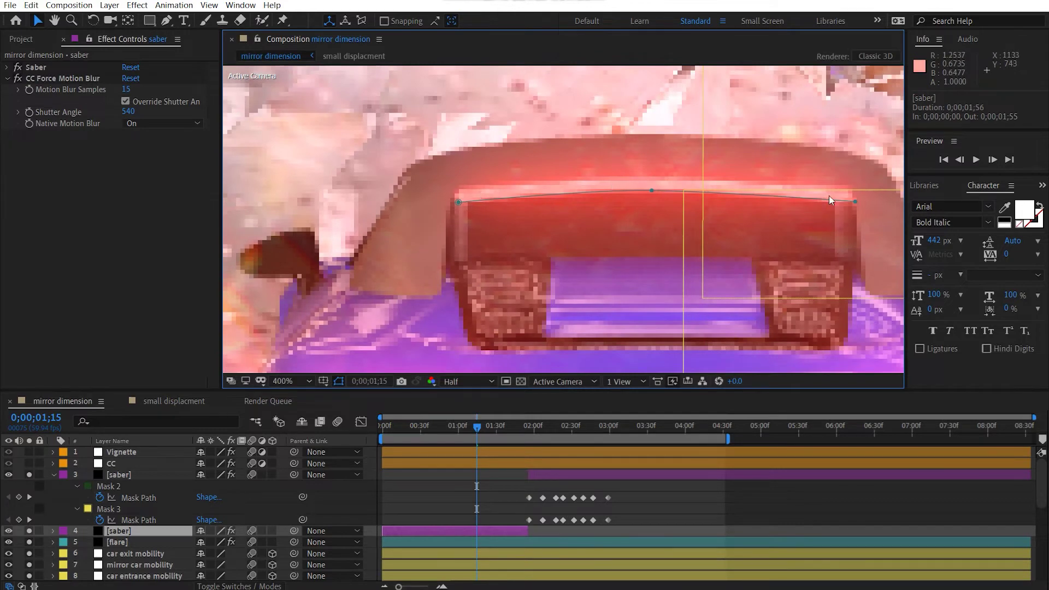
scroll(481, 233, "down", 6)
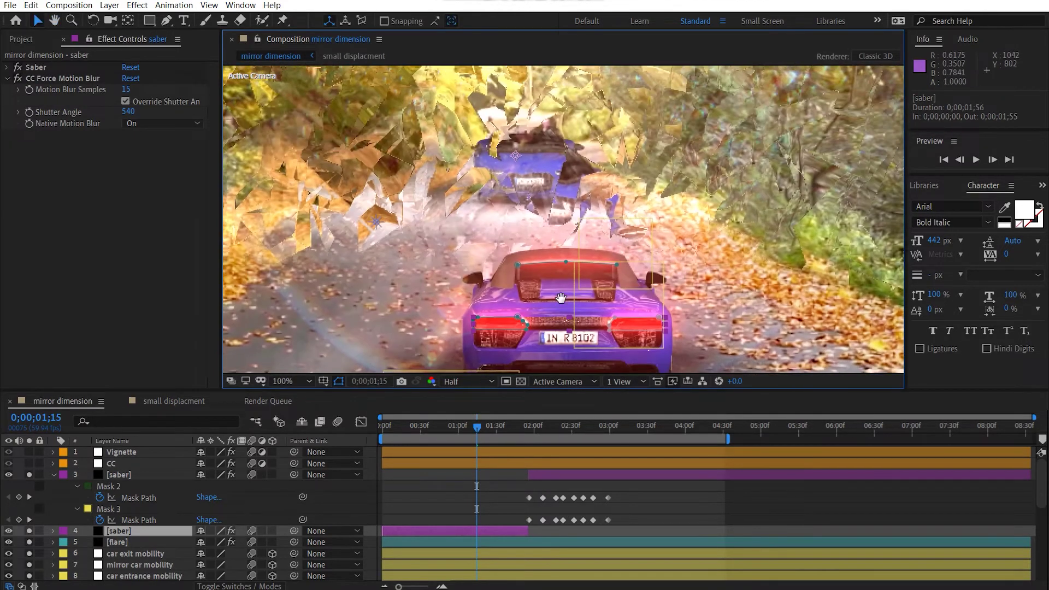
left_click_drag(561, 298, 561, 302)
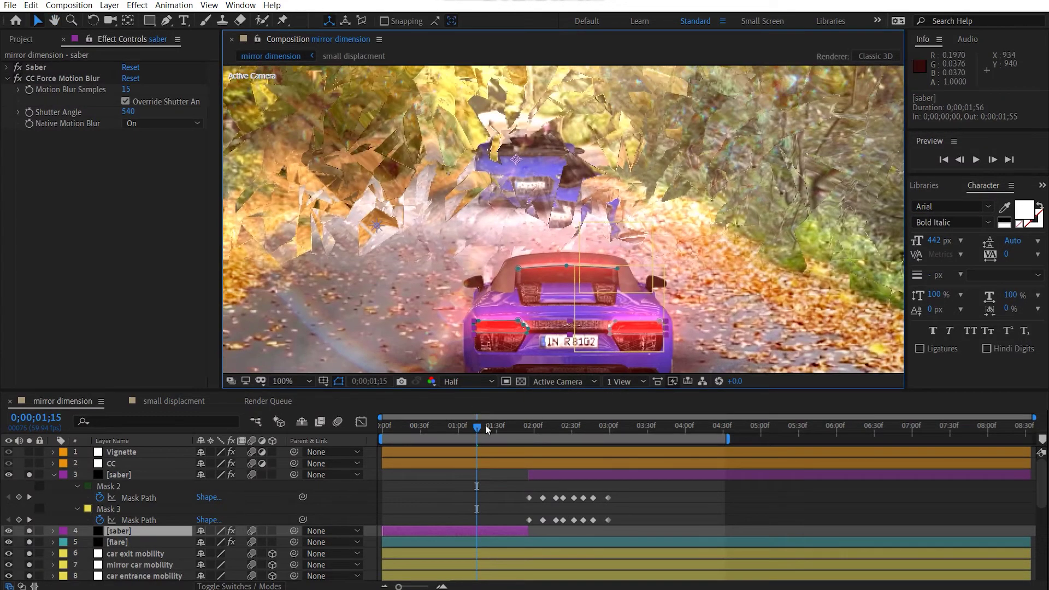
left_click_drag(485, 425, 586, 429)
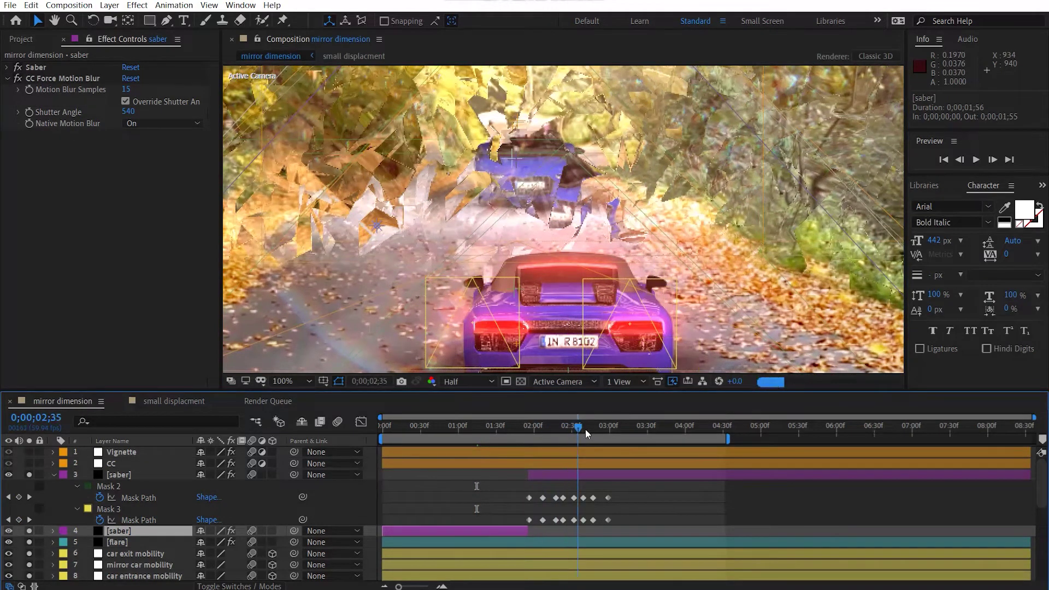
left_click(53, 475)
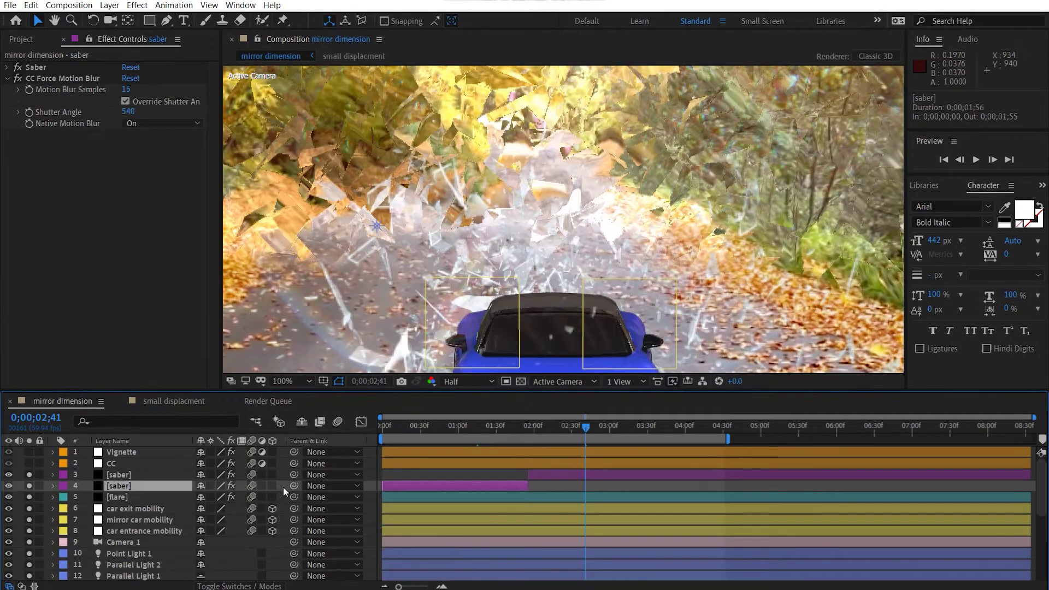
left_click_drag(528, 262, 533, 204)
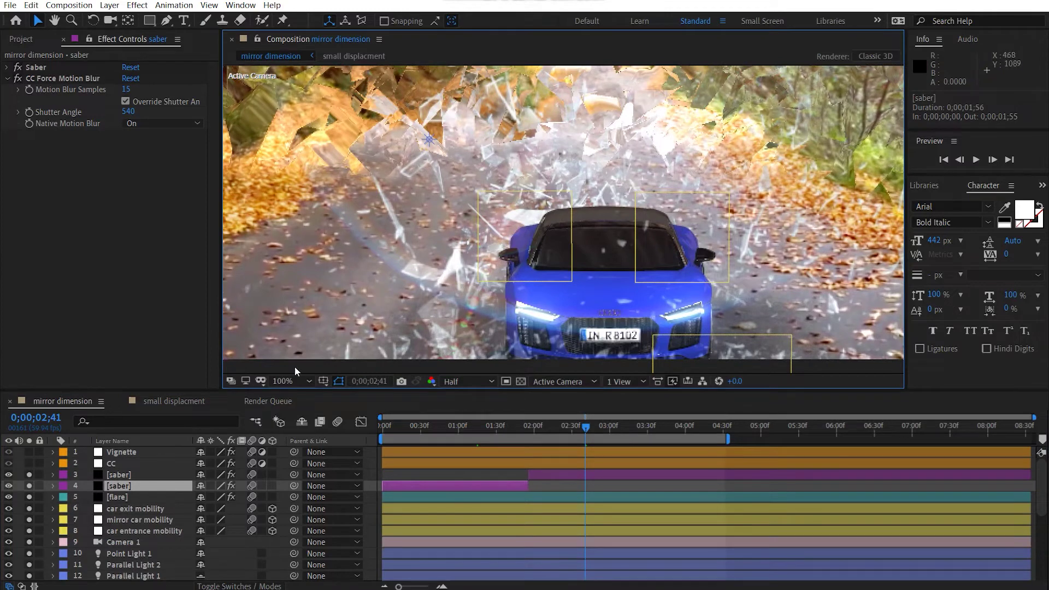
- Fit the frame in the viewer and solo the CC grading and Vignette layers
left_click(292, 381)
left_click(318, 147)
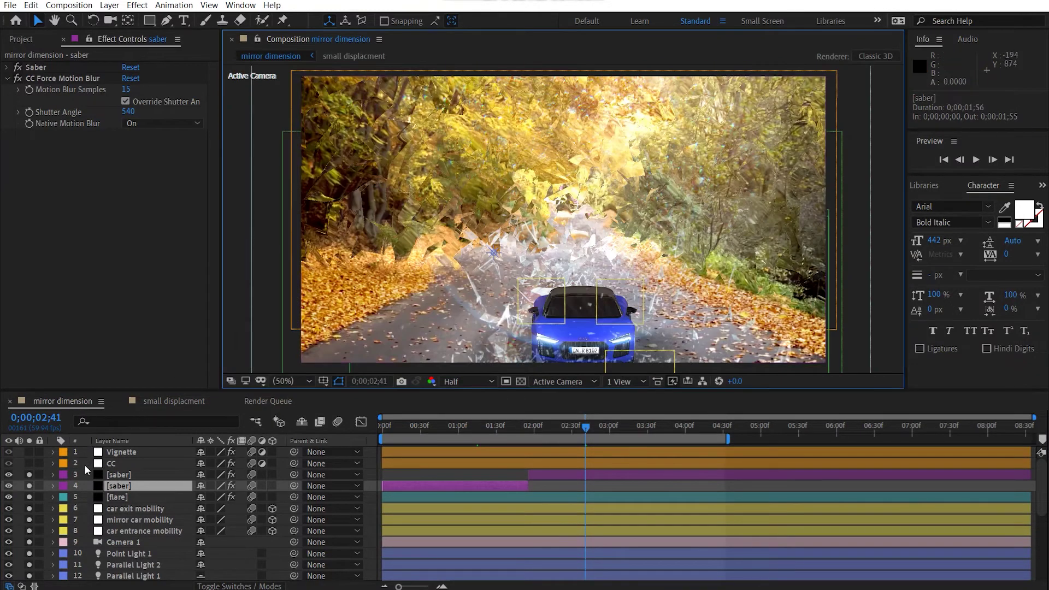
left_click(29, 463)
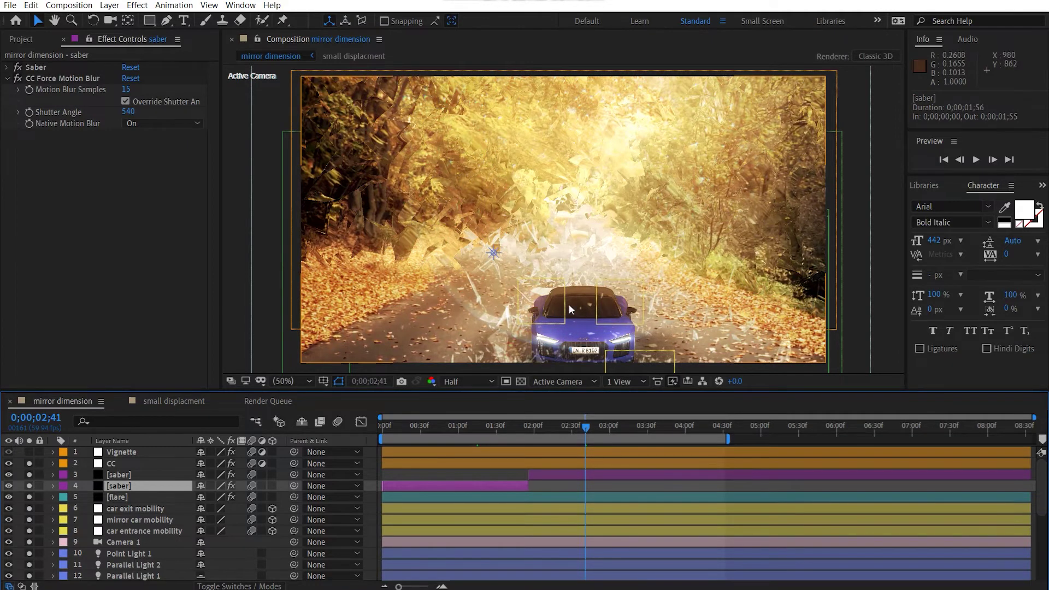
left_click(27, 455)
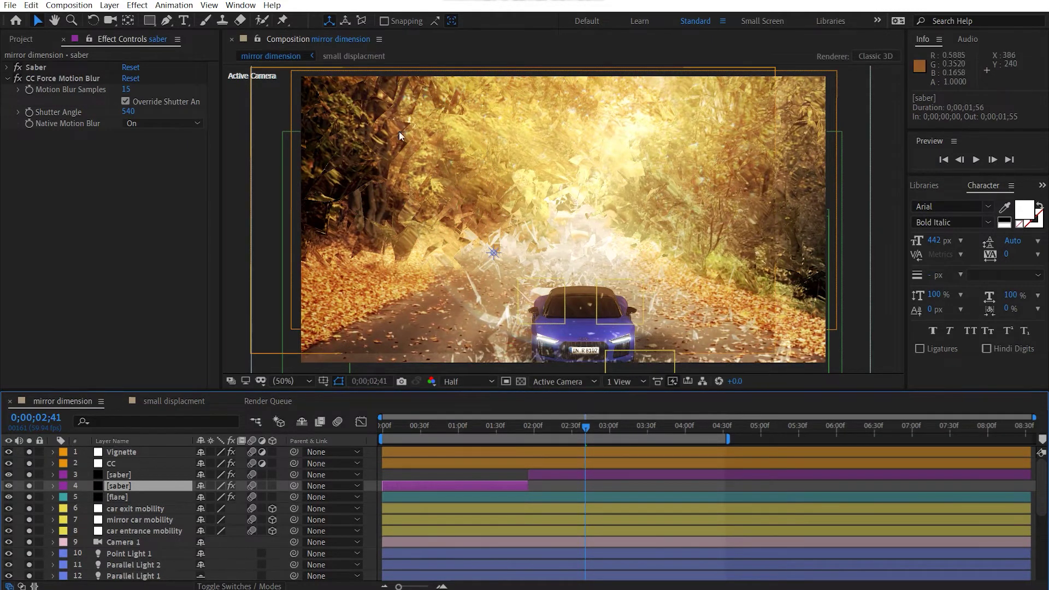
scroll(530, 158, "down", 2)
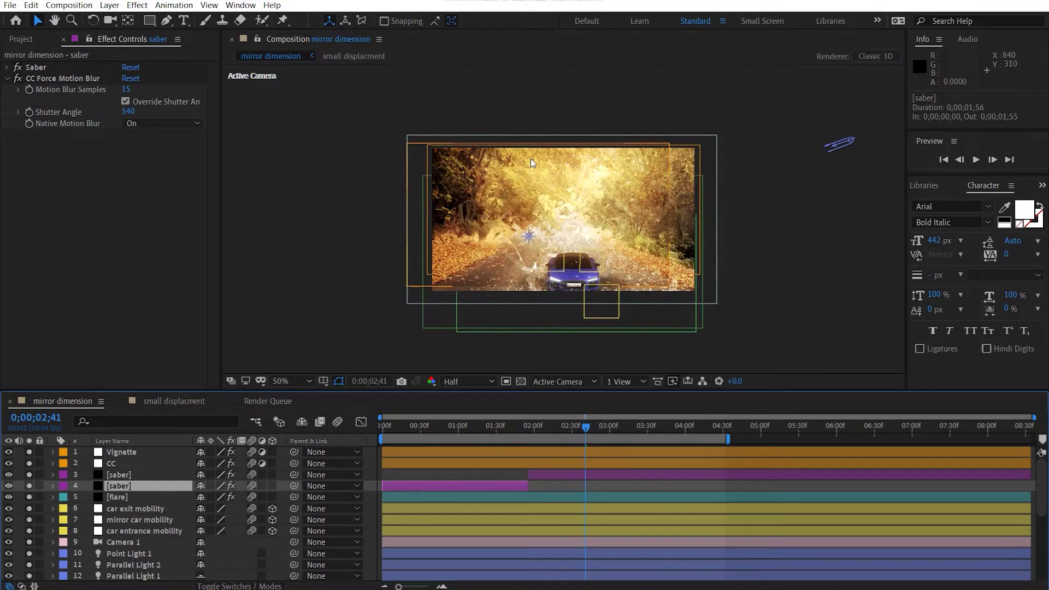
scroll(530, 158, "up", 2)
- Recentre the Vignette layer at Position 960, 540
left_click(137, 450)
key("p")
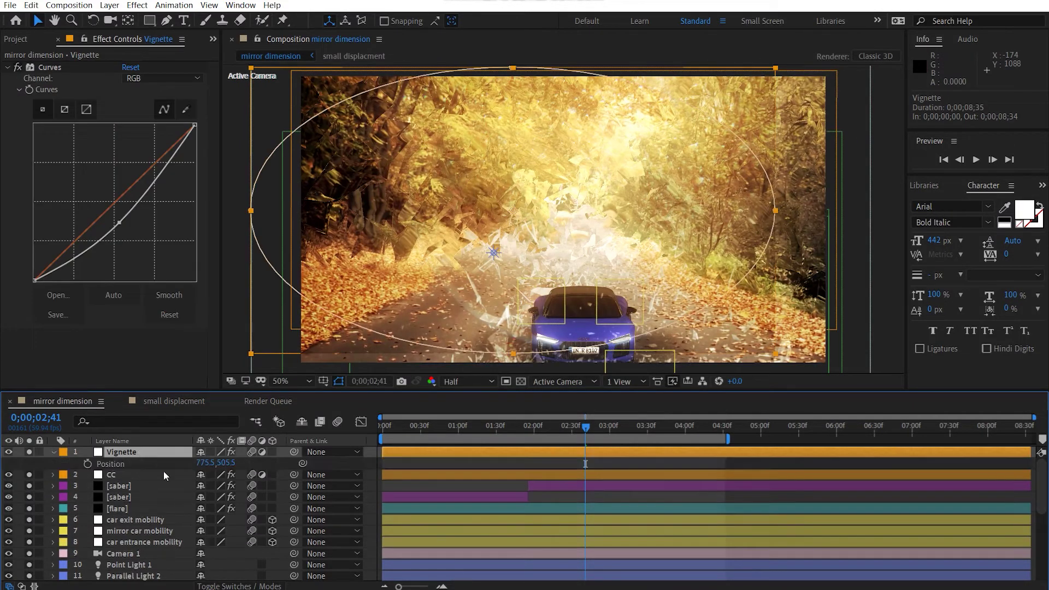
left_click(201, 463)
type("960")
key("Tab")
type("540")
key("Return")
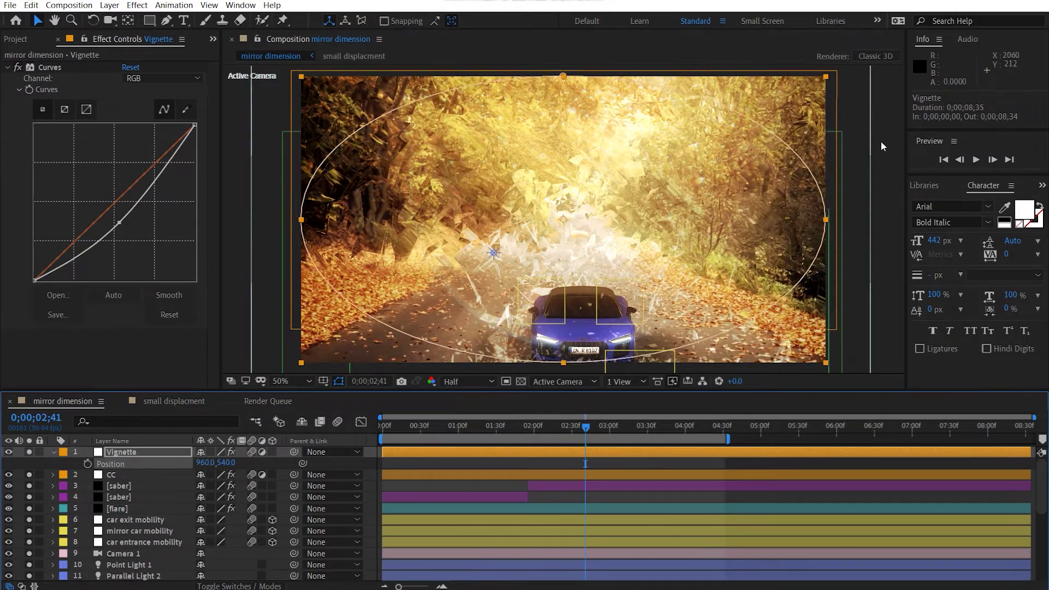
left_click(893, 180)
- Select the CC layer, collapse its effects and switch all five grading effects off to compare
key("h")
mouse_move(542, 227)
left_mouse_down()
mouse_move(561, 213)
mouse_move(537, 225)
left_mouse_up()
key("v")
left_click(135, 474)
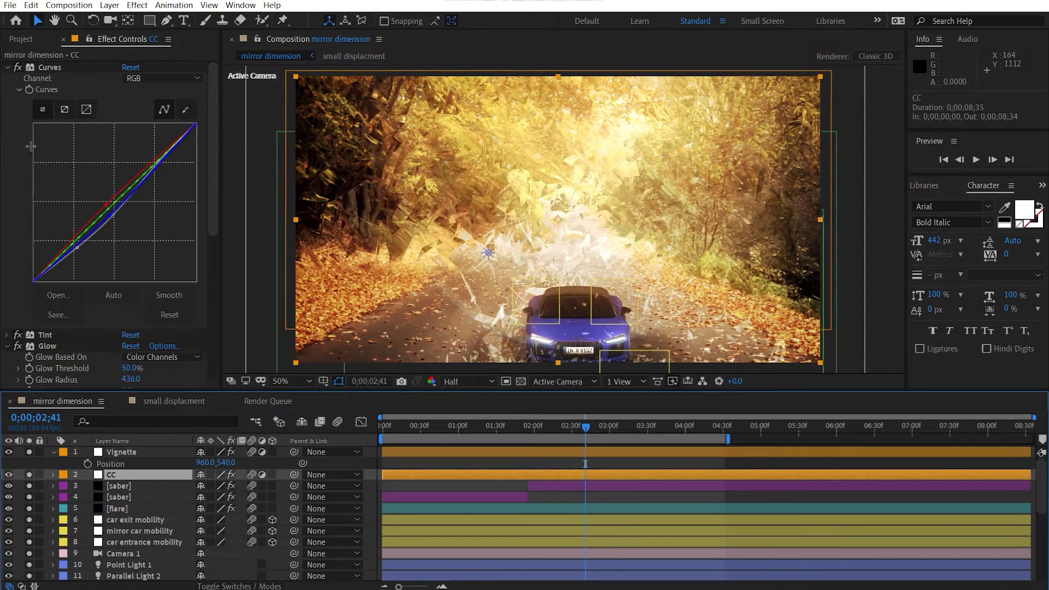
left_click(7, 67)
left_click(7, 90)
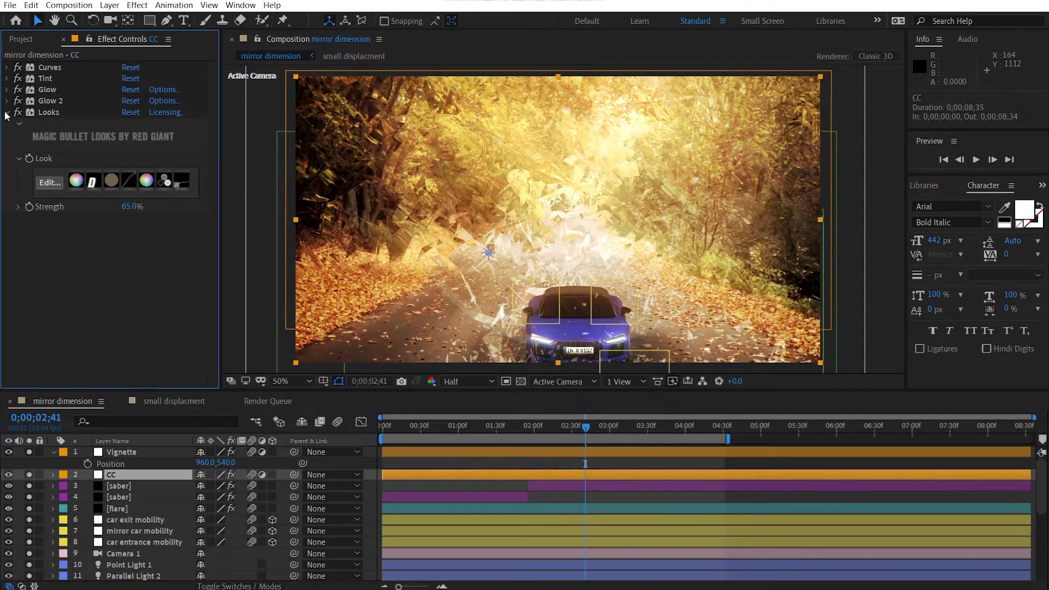
left_click(6, 113)
left_click(51, 68)
left_click_drag(18, 67, 20, 74)
- Turn Curves, Glow and Looks back on and expand the Looks settings
left_click(17, 68)
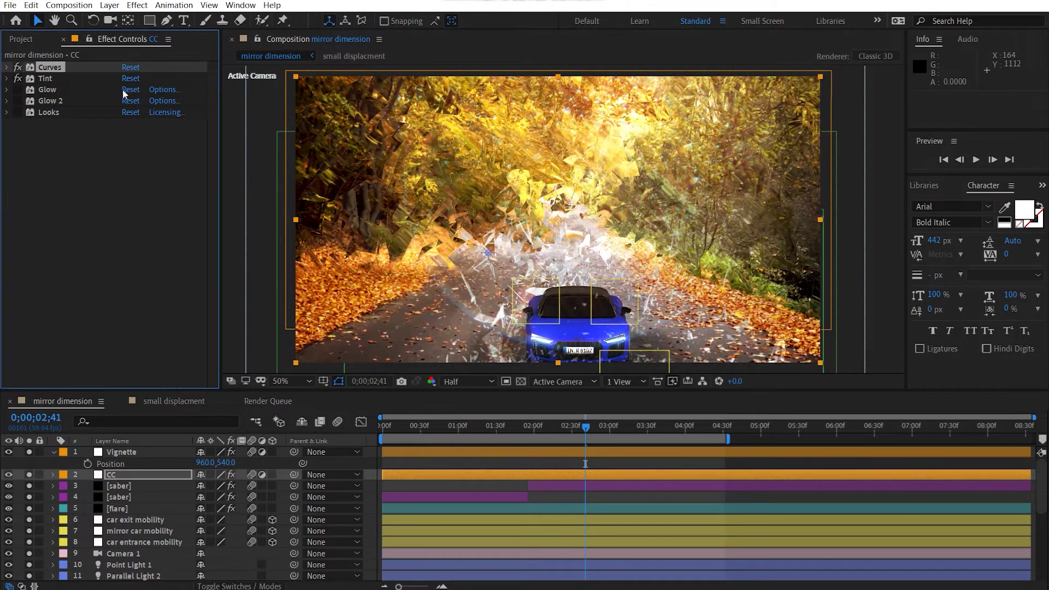
left_click(17, 91)
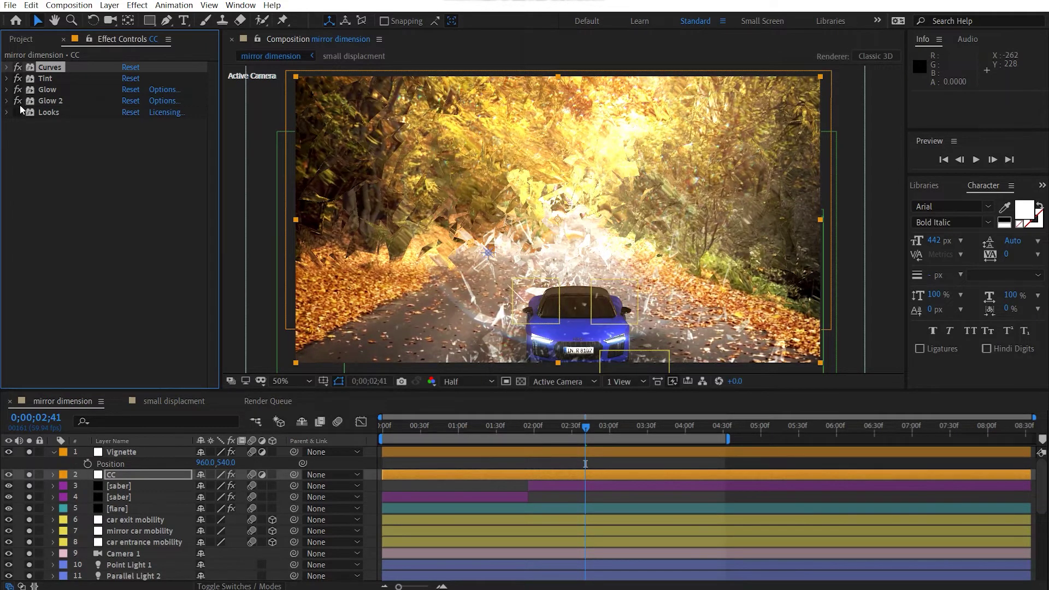
left_click(18, 111)
left_click(17, 113)
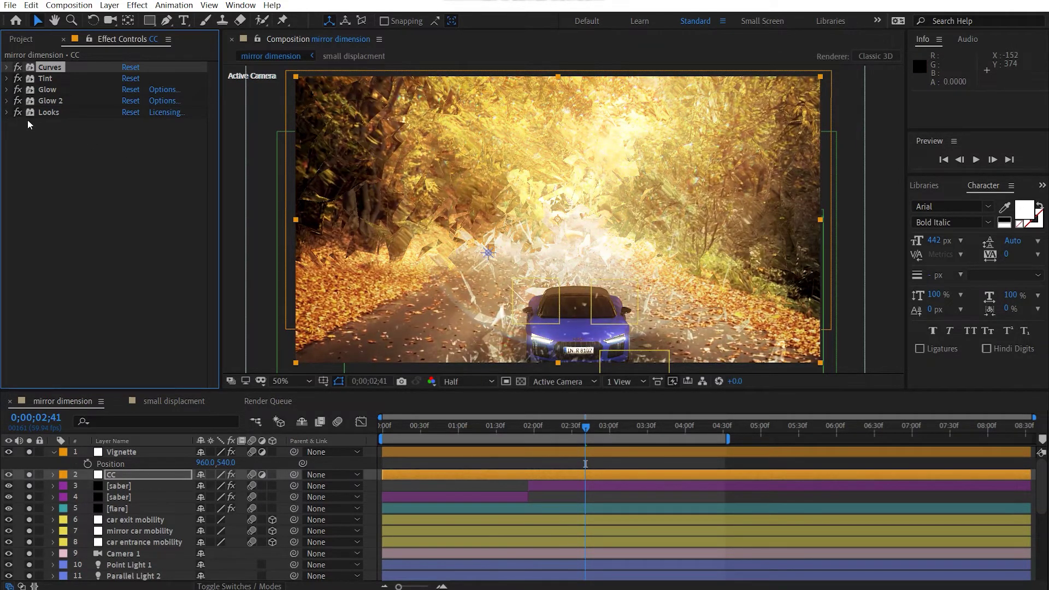
left_click(7, 112)
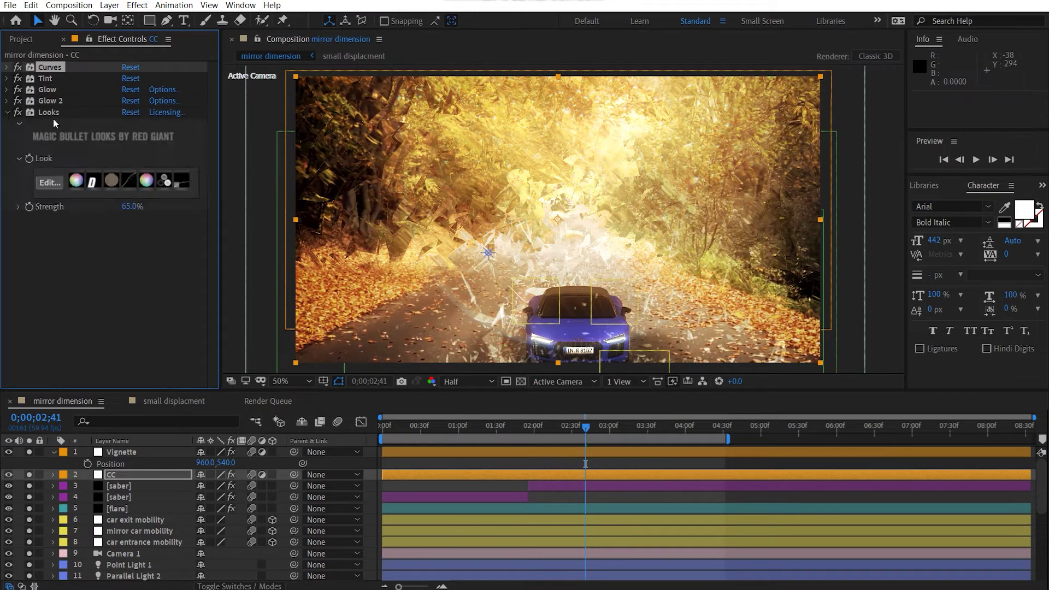
left_click(47, 183)
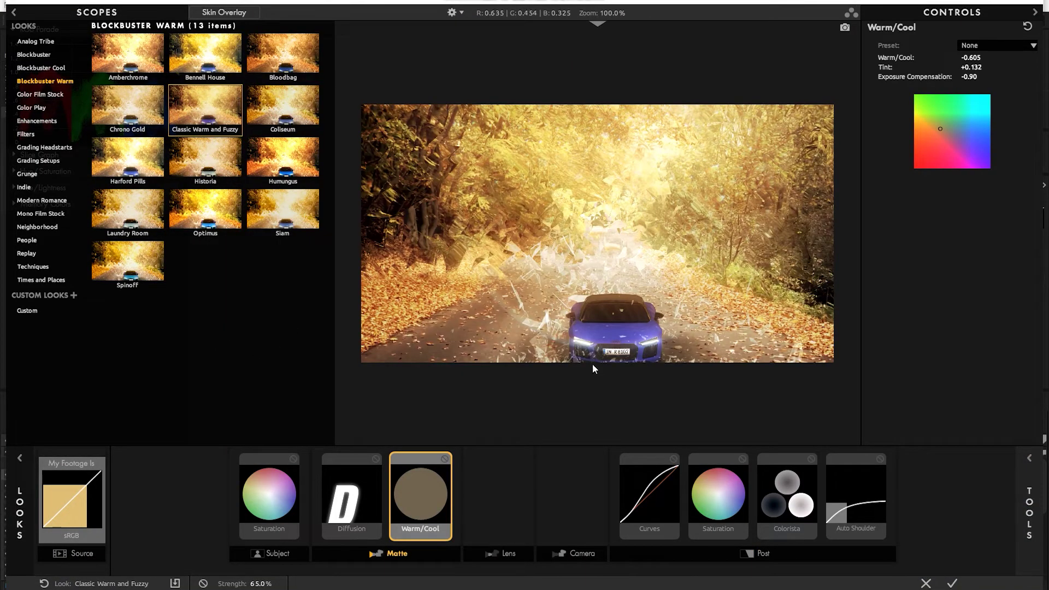
left_click(206, 112)
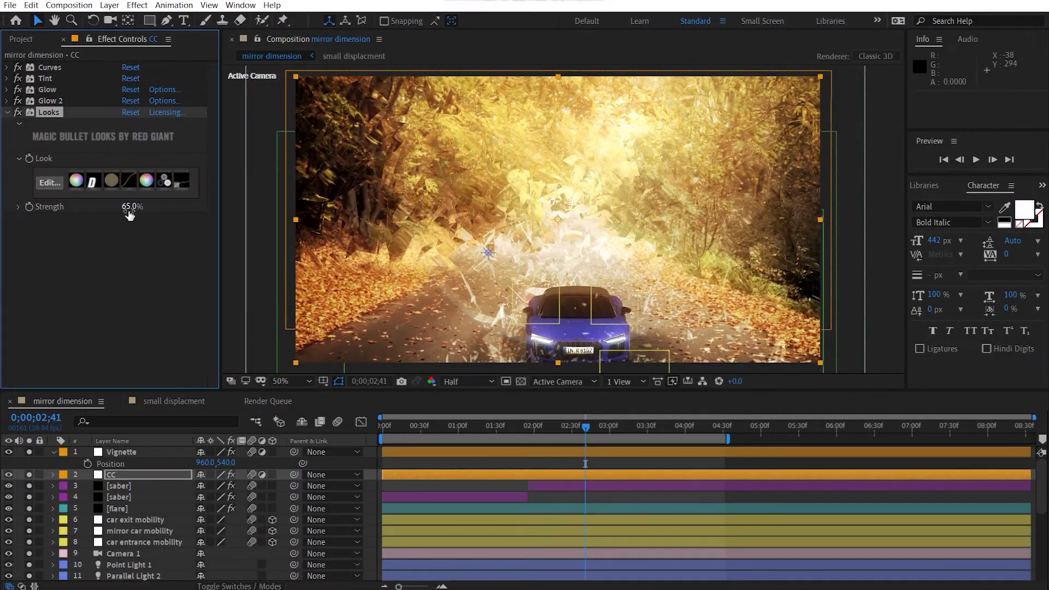
- Try the Looks Strength at 100%, then set it back to 65% and collapse Looks
left_click(131, 207)
left_click(173, 250)
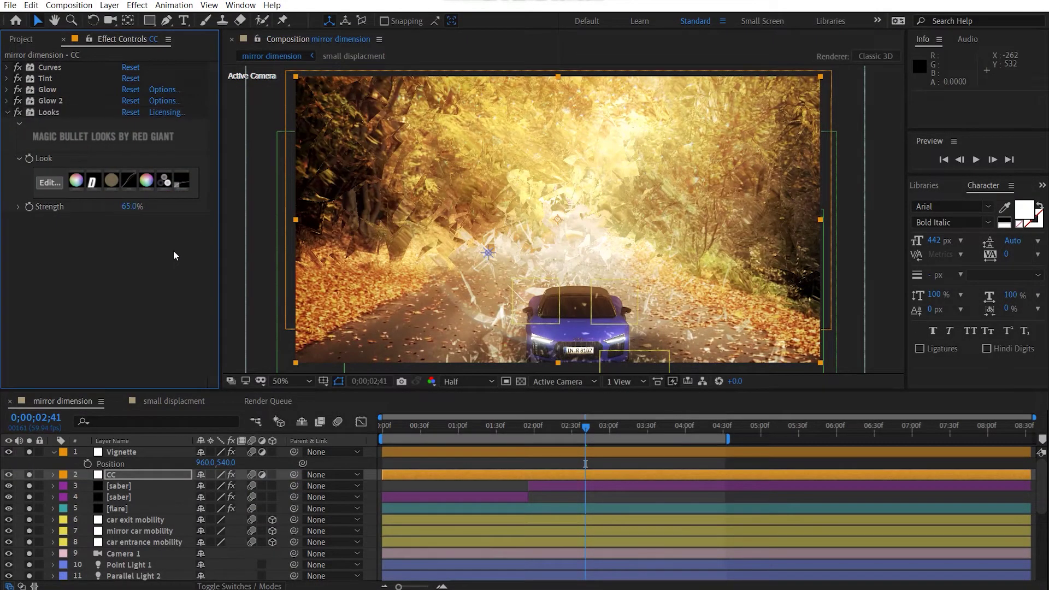
left_click(131, 208)
type("100")
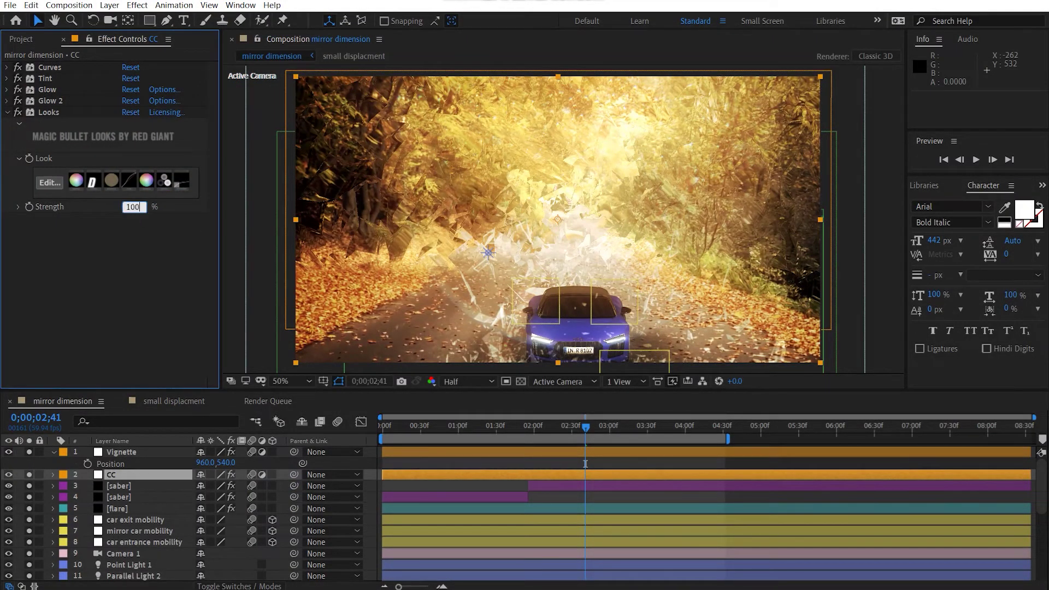
key("Return")
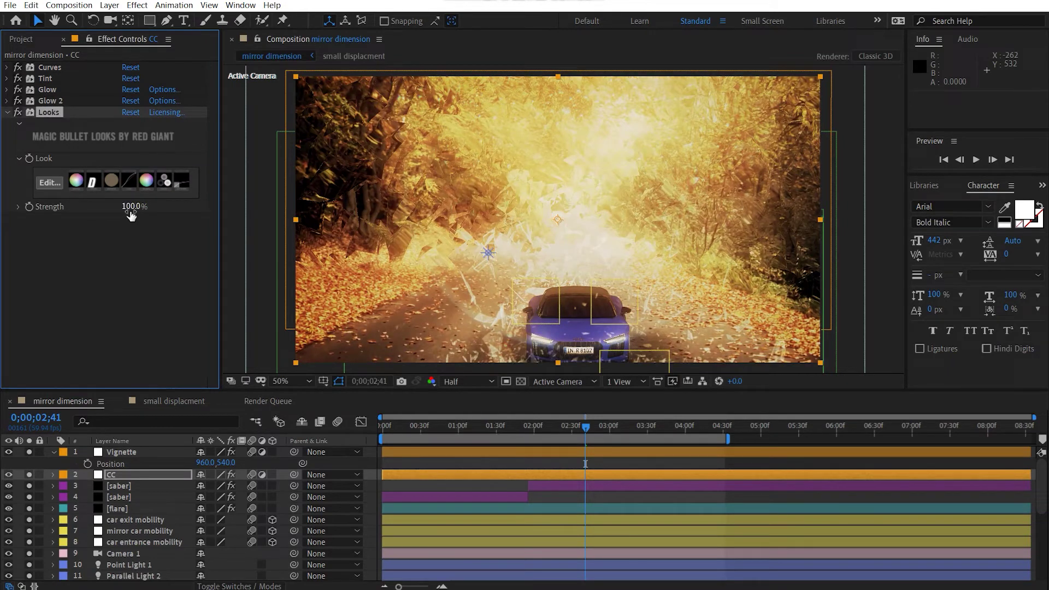
left_click(131, 207)
type("65")
key("Return")
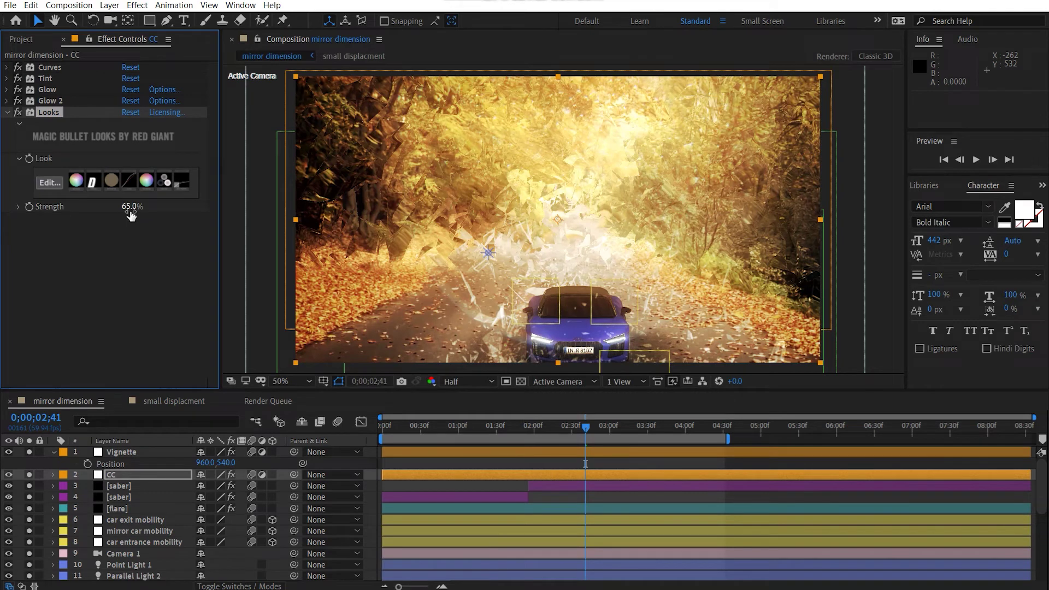
left_click(100, 189)
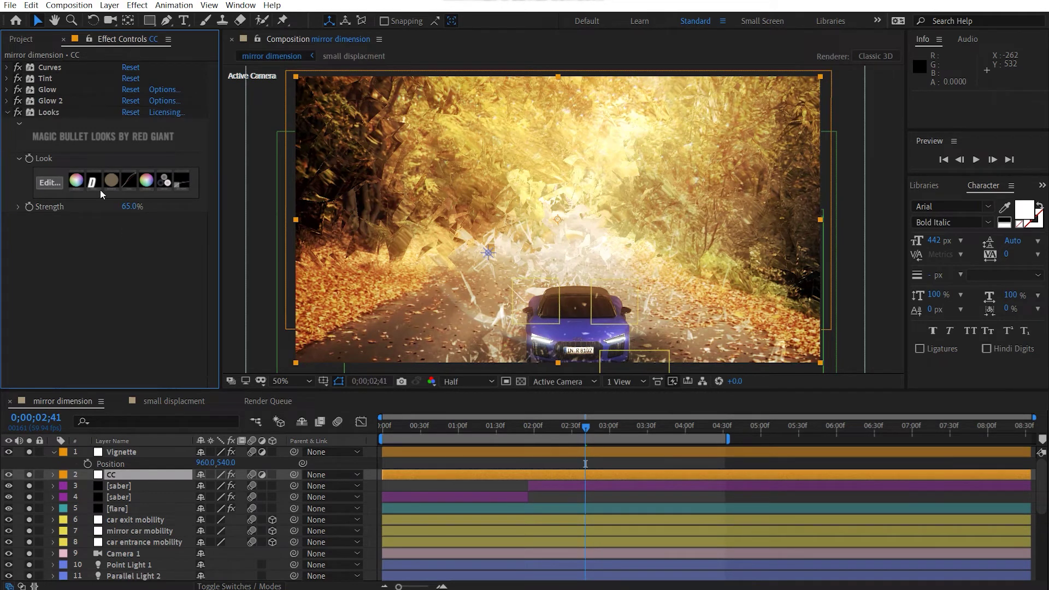
- Clear the solo switches, including layers 17 and 18, to restore the full composite
left_click(7, 112)
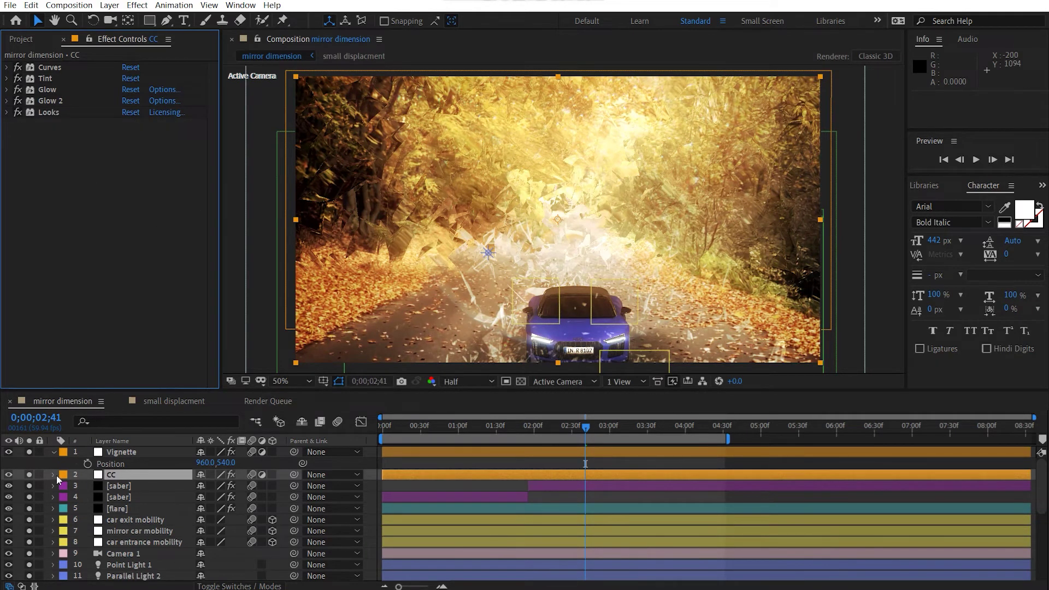
scroll(54, 475, "down", 5)
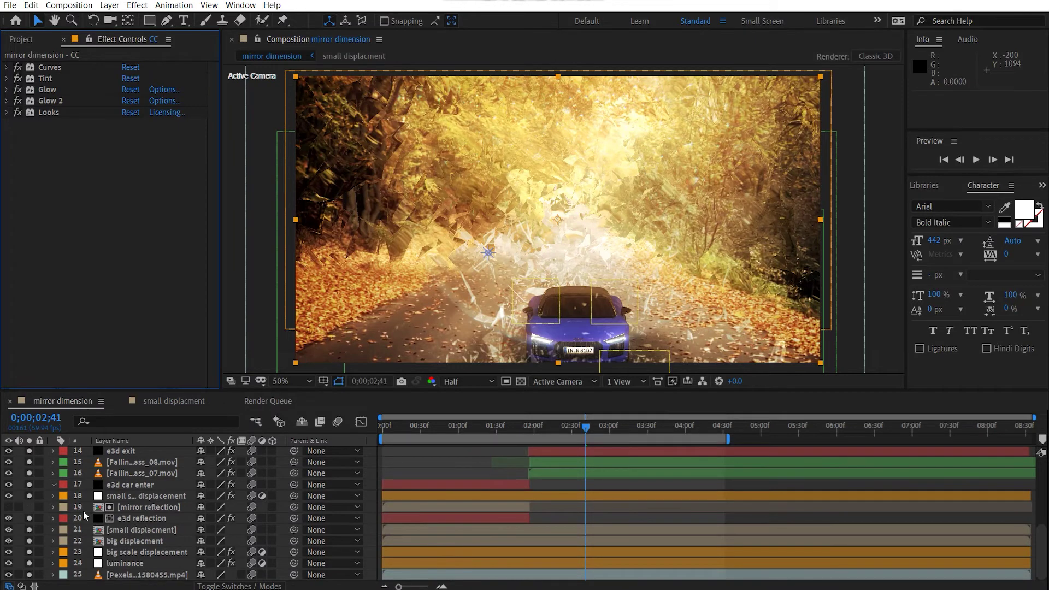
left_click(8, 574)
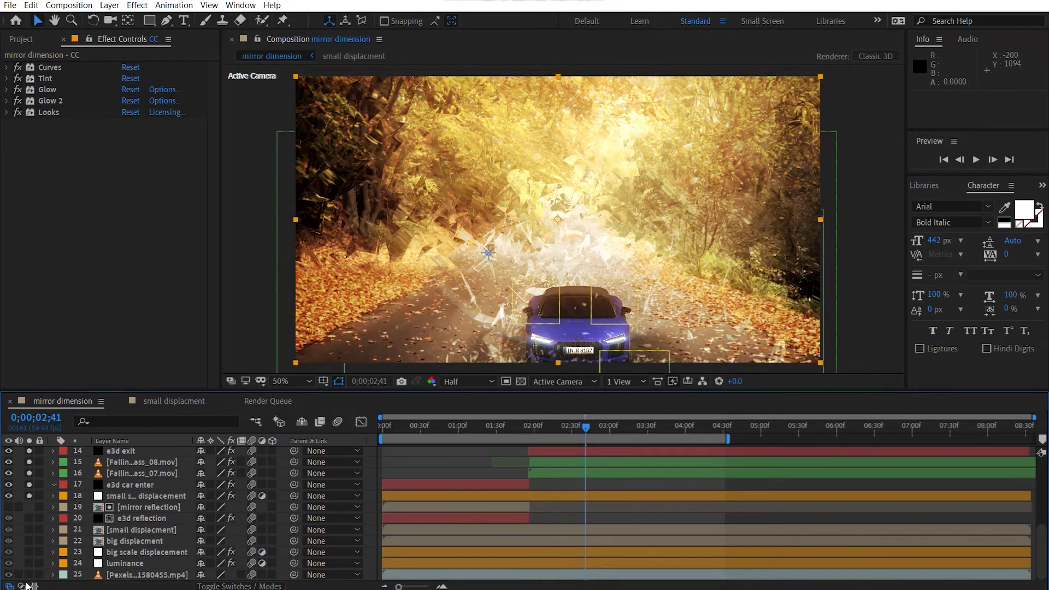
scroll(31, 542, "up", 3)
left_click_drag(29, 551, 27, 563)
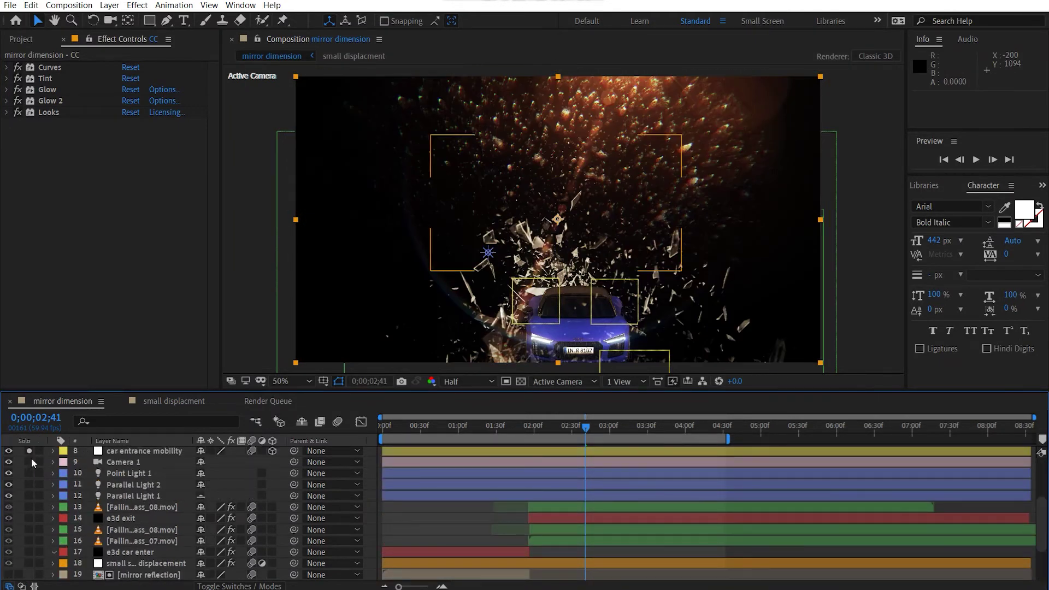
scroll(45, 506, "up", 4)
left_click(29, 536)
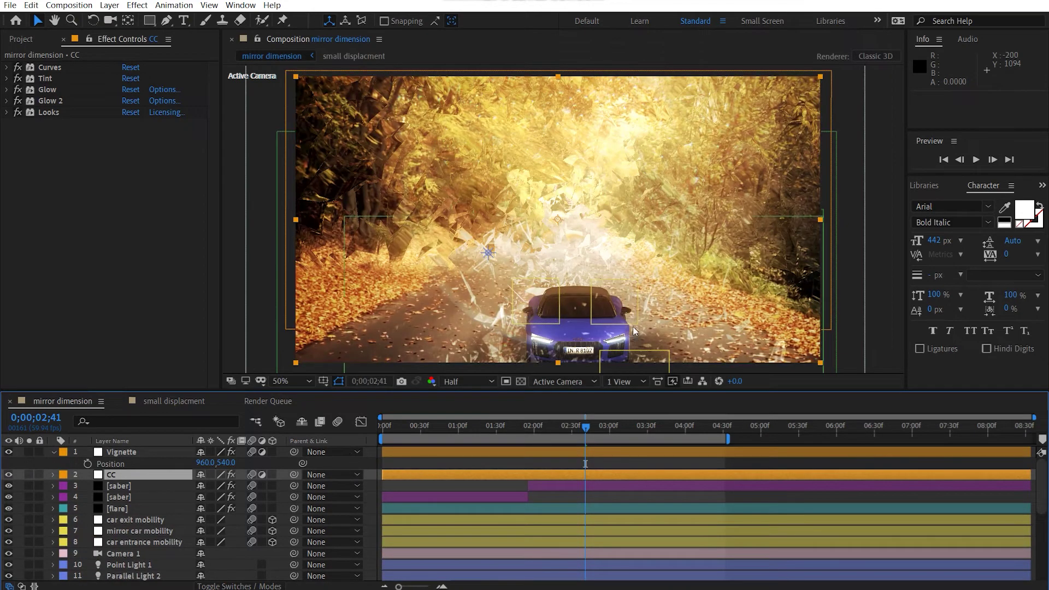
- Fit the viewer up to 100%, collapse the Vignette layer and return to the composition start
left_click(307, 378)
left_click(310, 148)
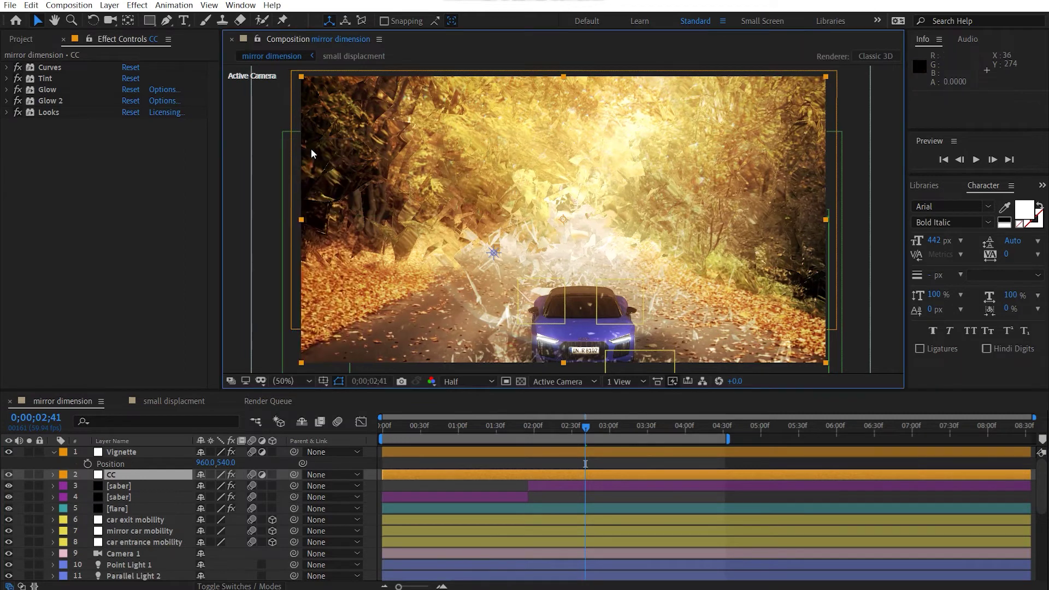
scroll(176, 469, "down", 5)
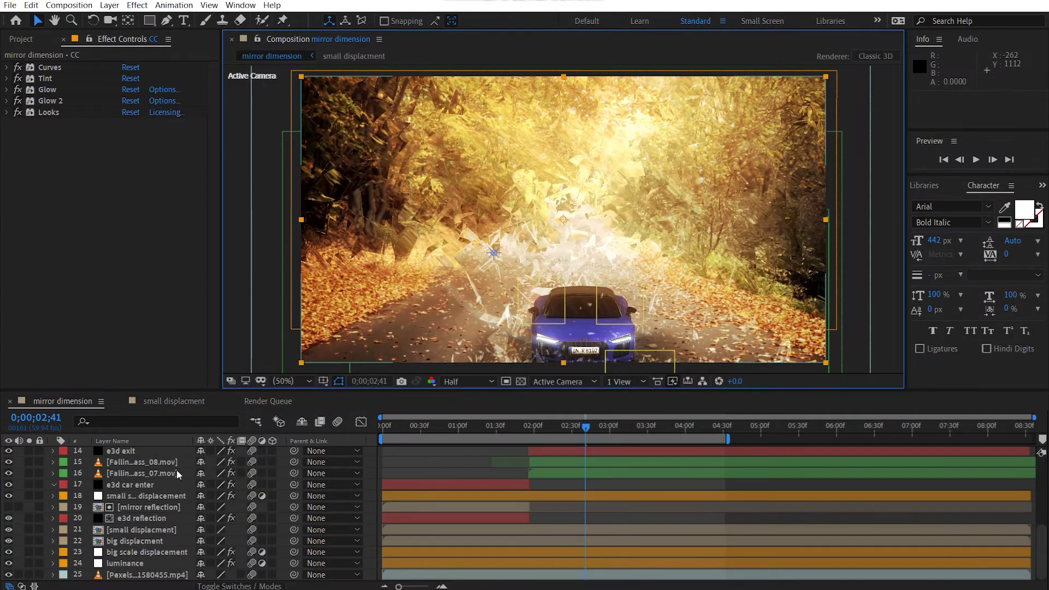
scroll(175, 475, "up", 5)
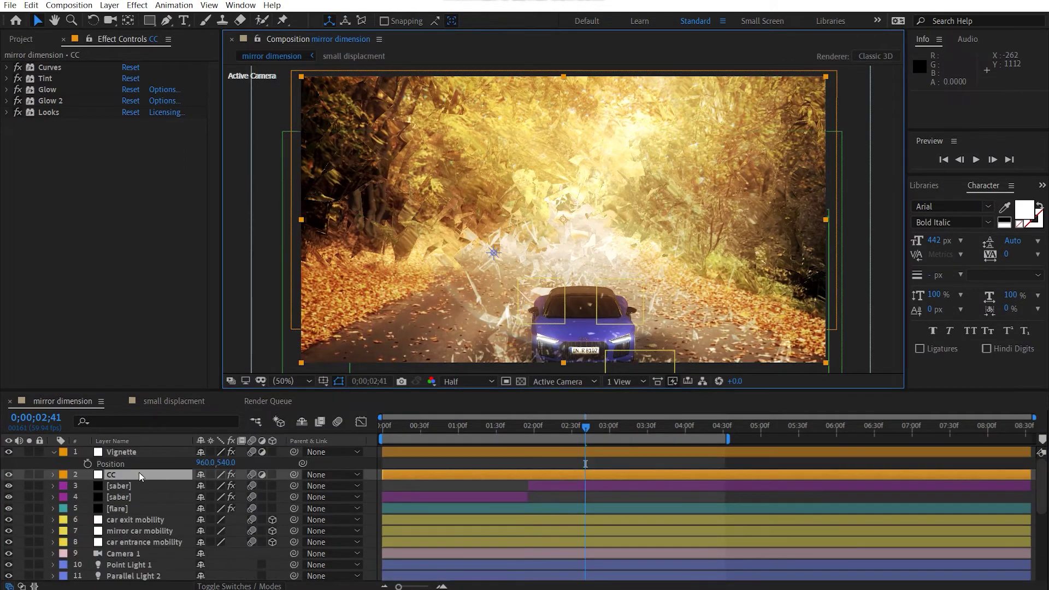
left_click(55, 453)
scroll(170, 513, "down", 5)
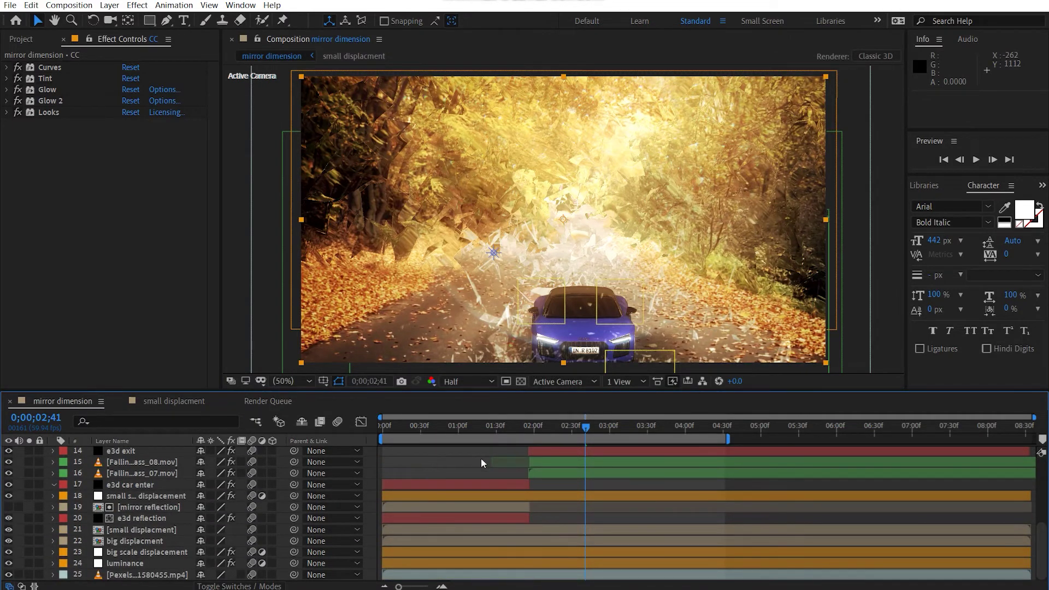
key("Home")
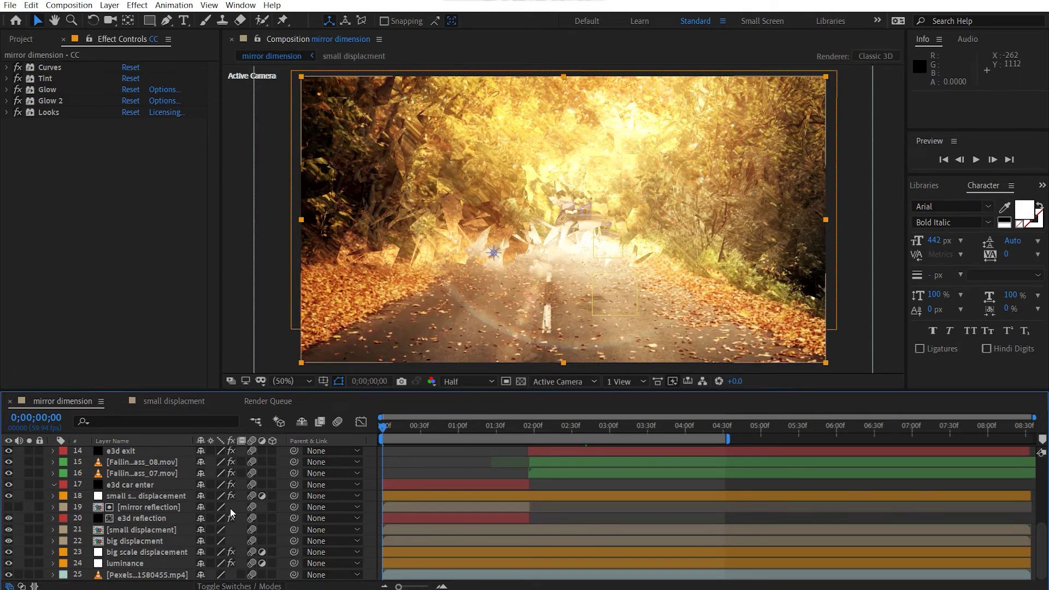
scroll(80, 552, "up", 5)
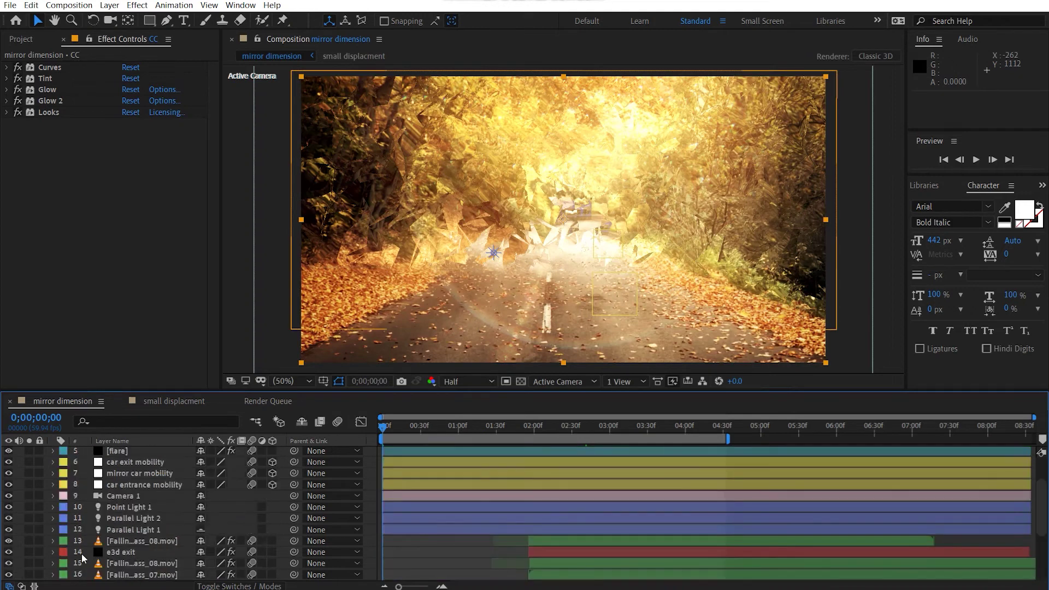
- Hide the e3d exit layer, move to 0;00;02;17, then show e3d exit again
left_click(126, 556)
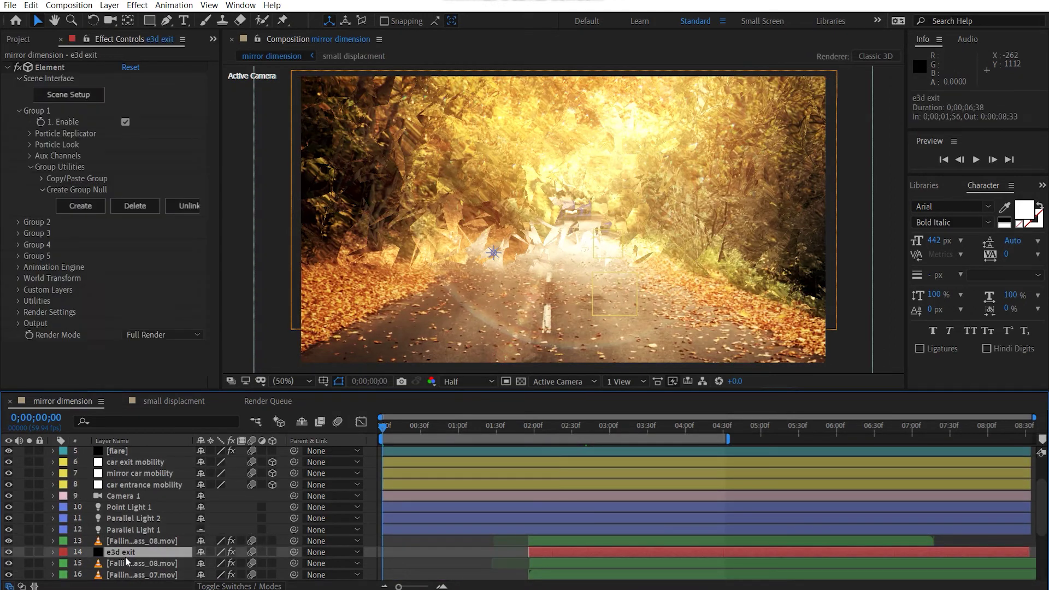
left_click(9, 552)
scroll(11, 560, "down", 3)
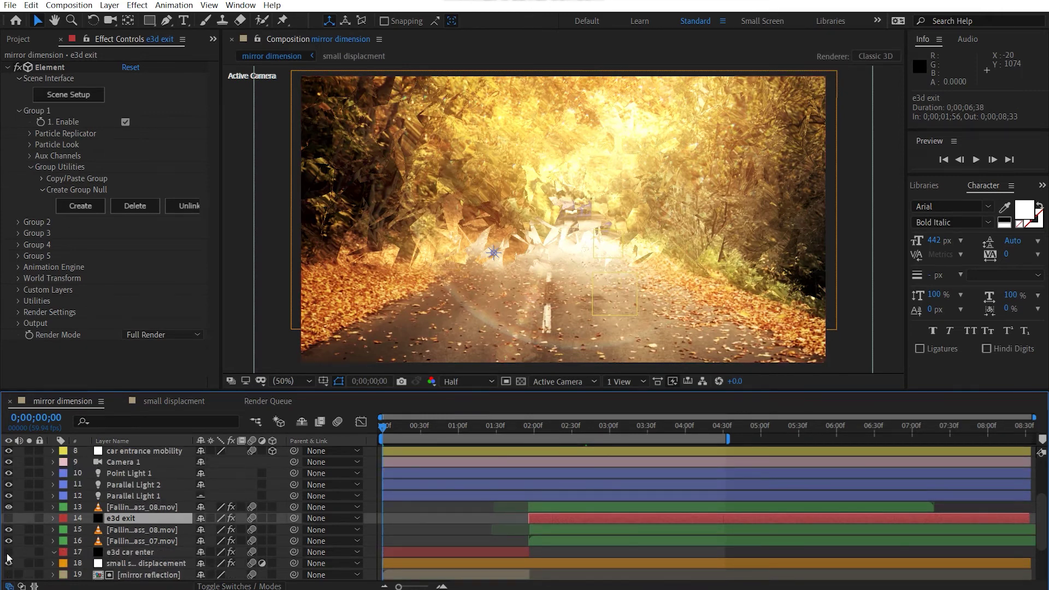
scroll(9, 560, "down", 6)
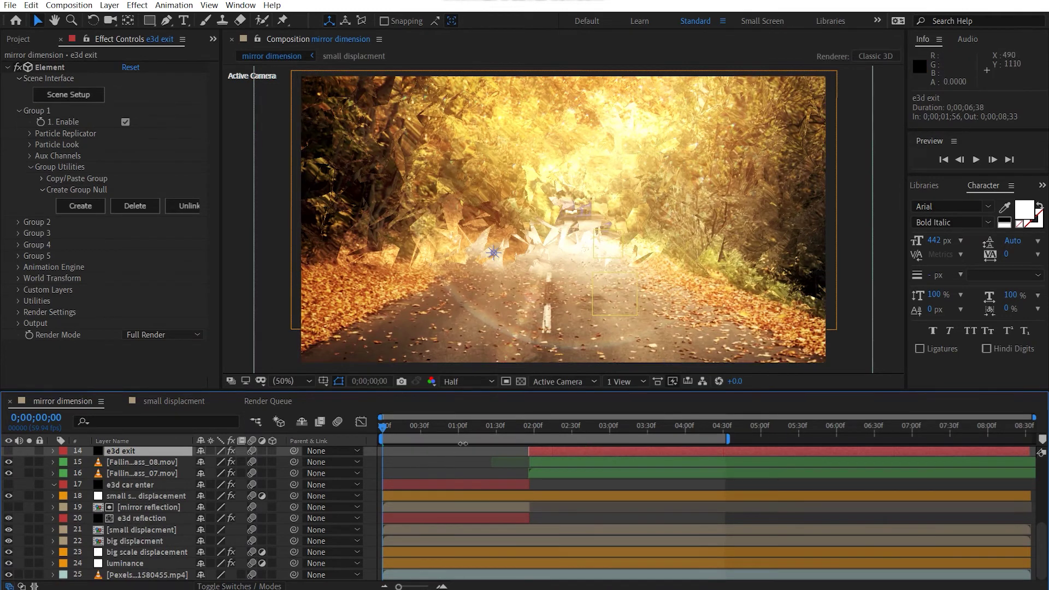
left_click_drag(493, 429, 555, 430)
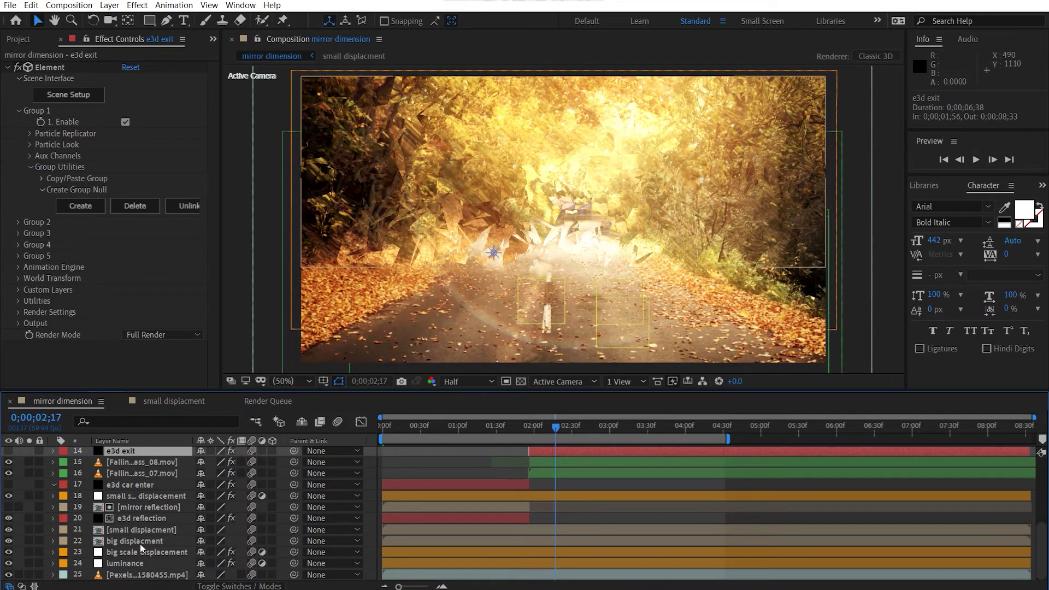
scroll(142, 554, "up", 5)
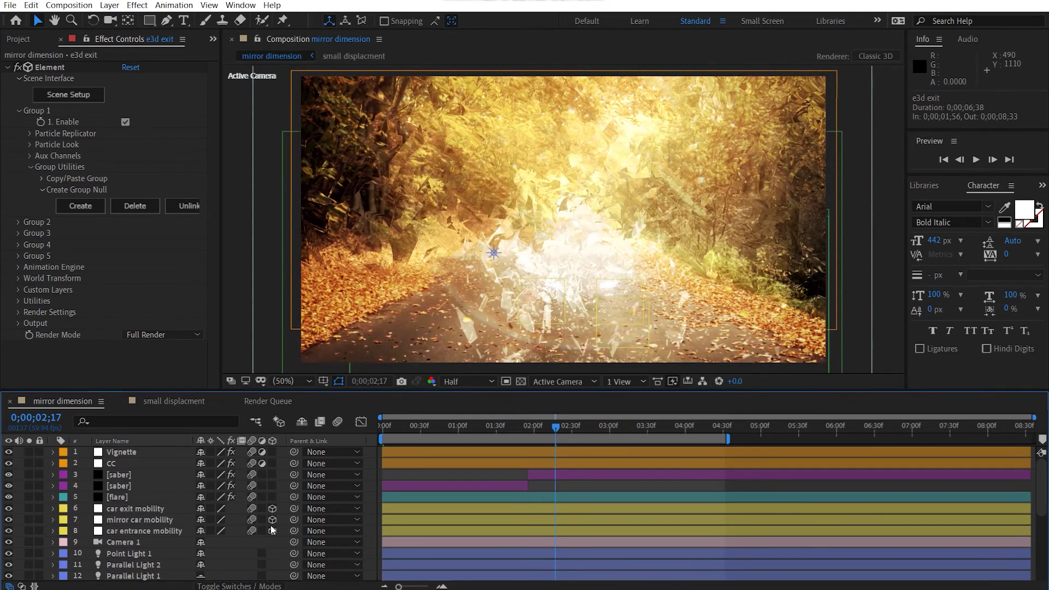
scroll(294, 522, "down", 3)
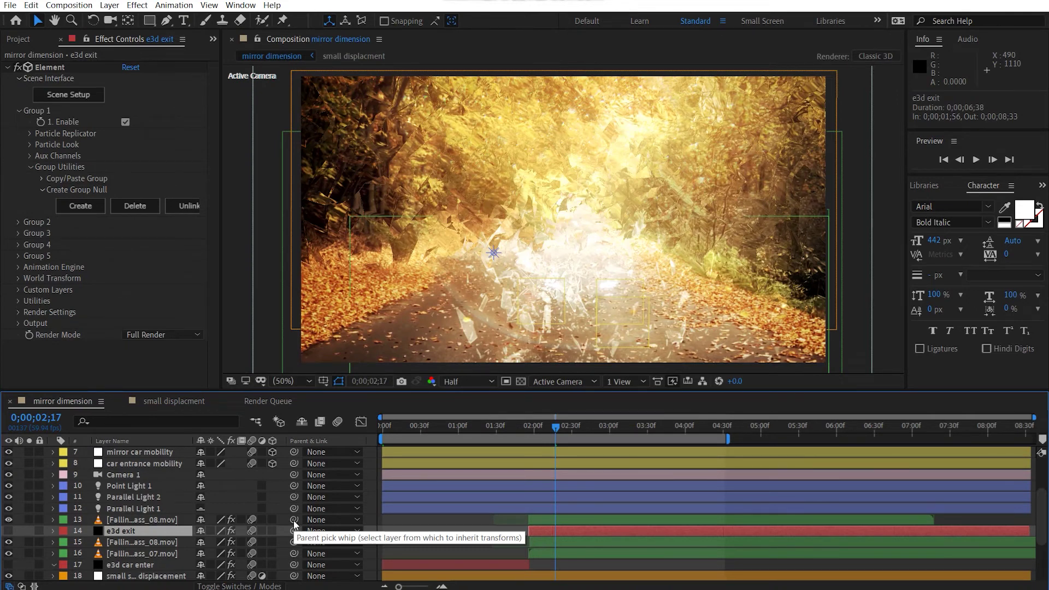
scroll(212, 524, "down", 2)
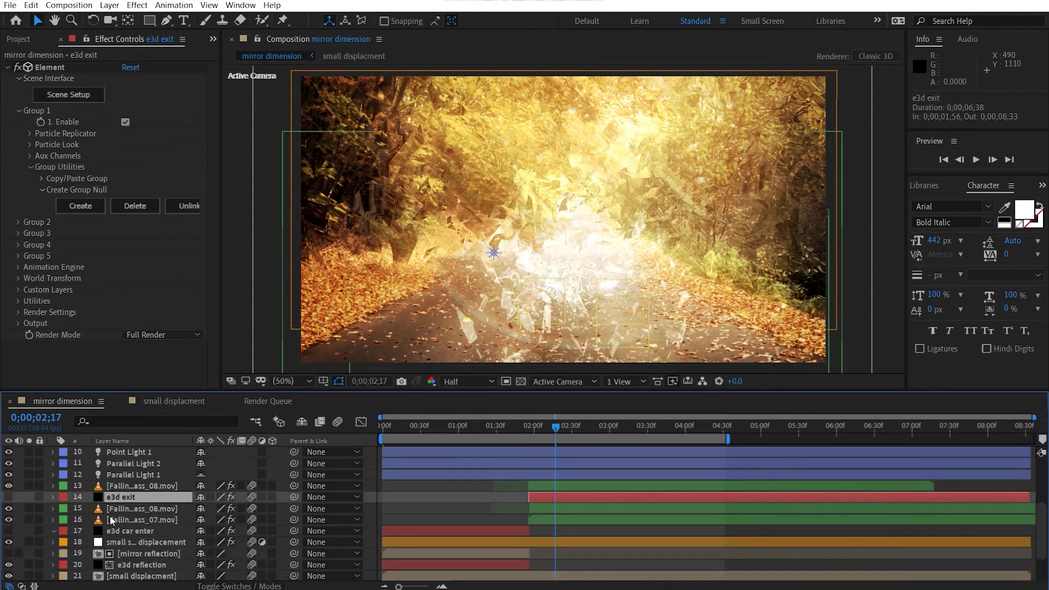
left_click(8, 496)
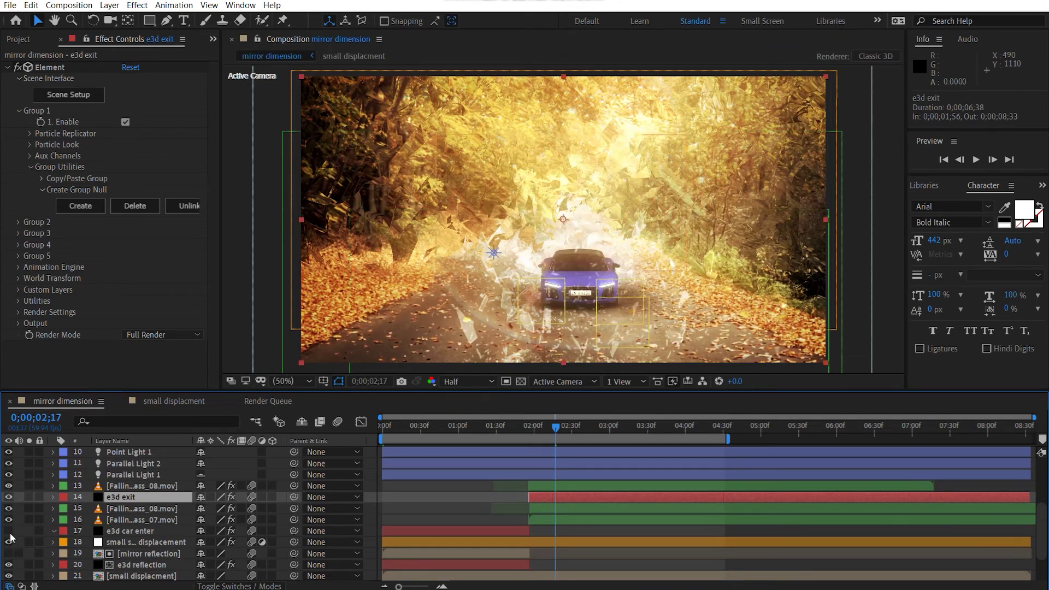
- Turn on e3d car enter and select the mirror reflection and Falling_Glass_07.mov layers
left_click(8, 531)
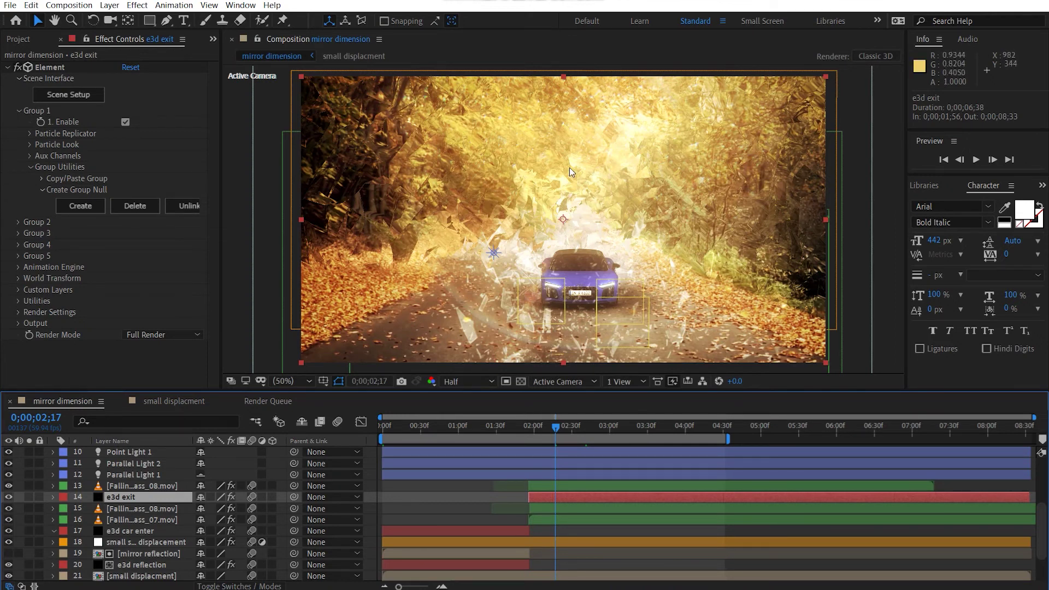
left_click(150, 545)
left_click(151, 554)
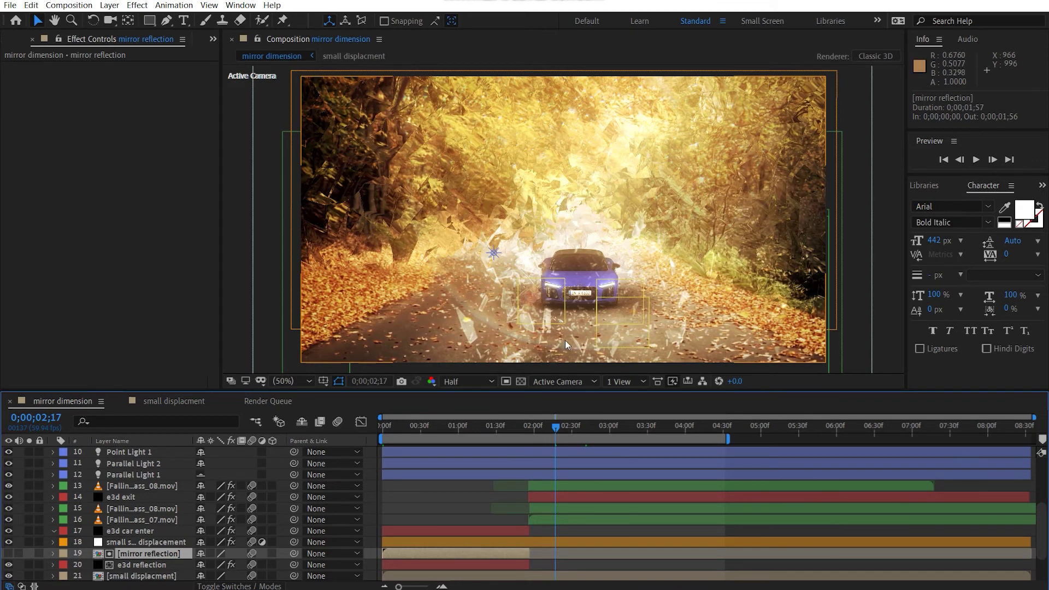
left_click_drag(565, 340, 583, 407)
left_click(140, 520)
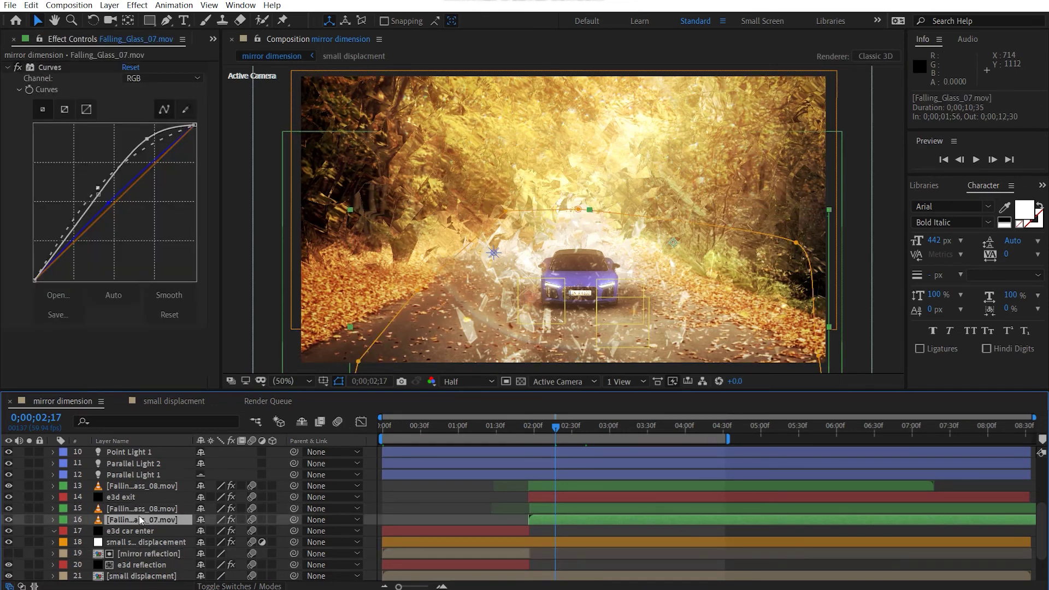